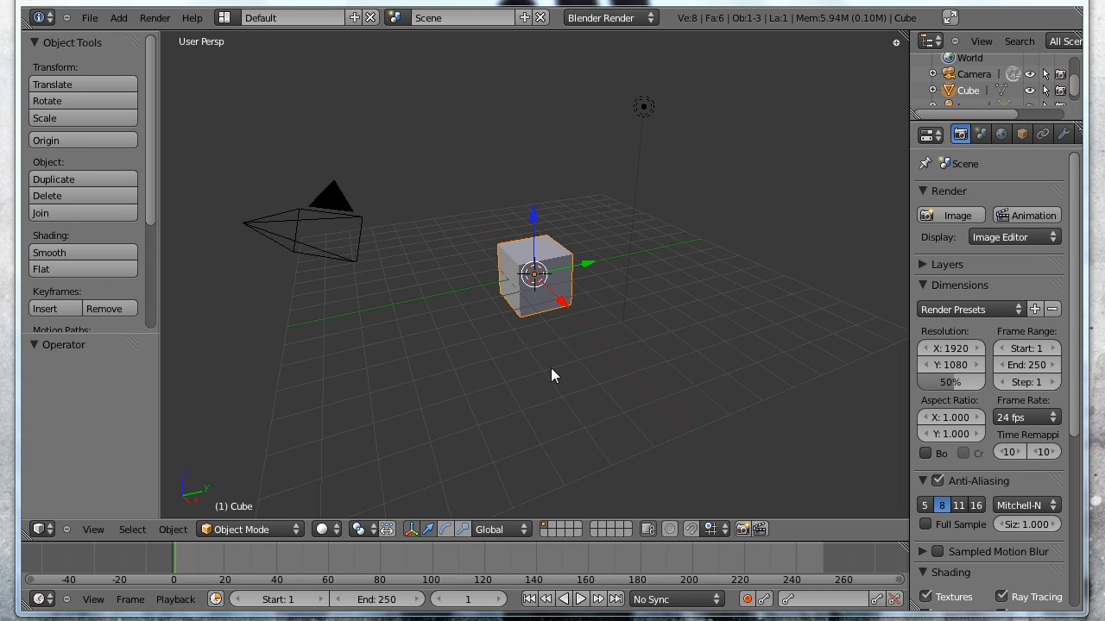
- Delete the default cube from the scene
click(548, 256)
key(x)
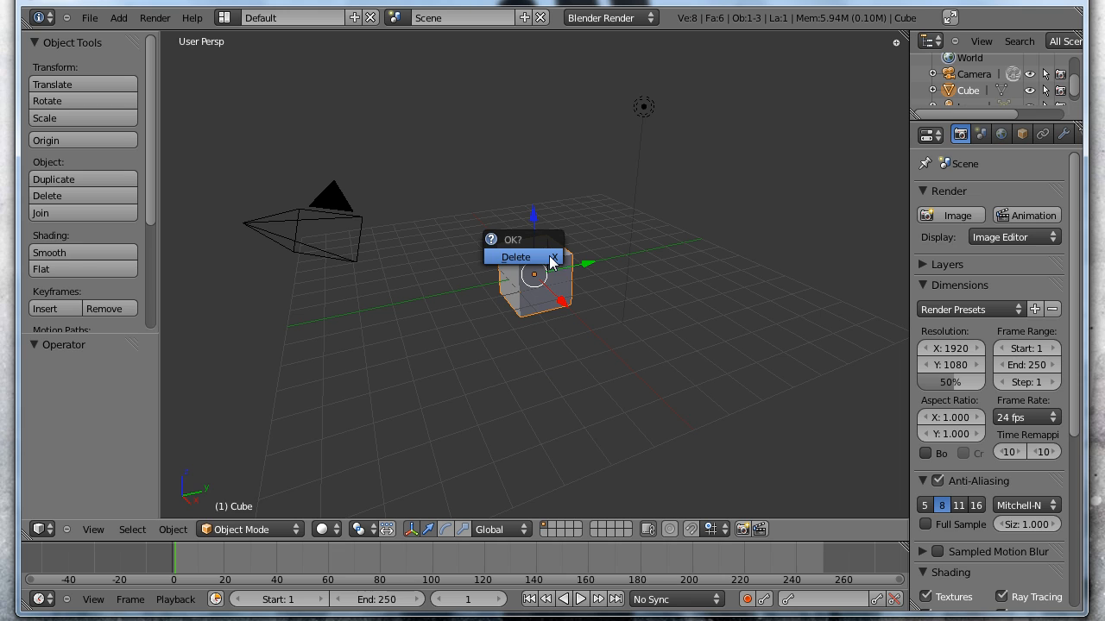
click(549, 259)
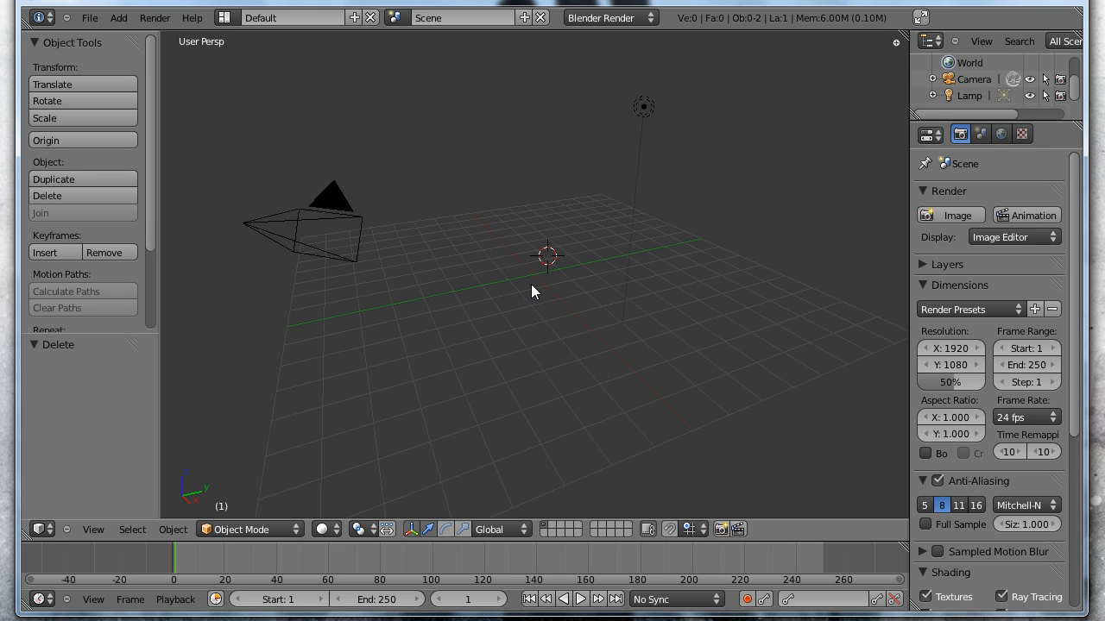
- Show the view properties and set the 3D cursor location to 0 on the X, Y and Z axes
key(n)
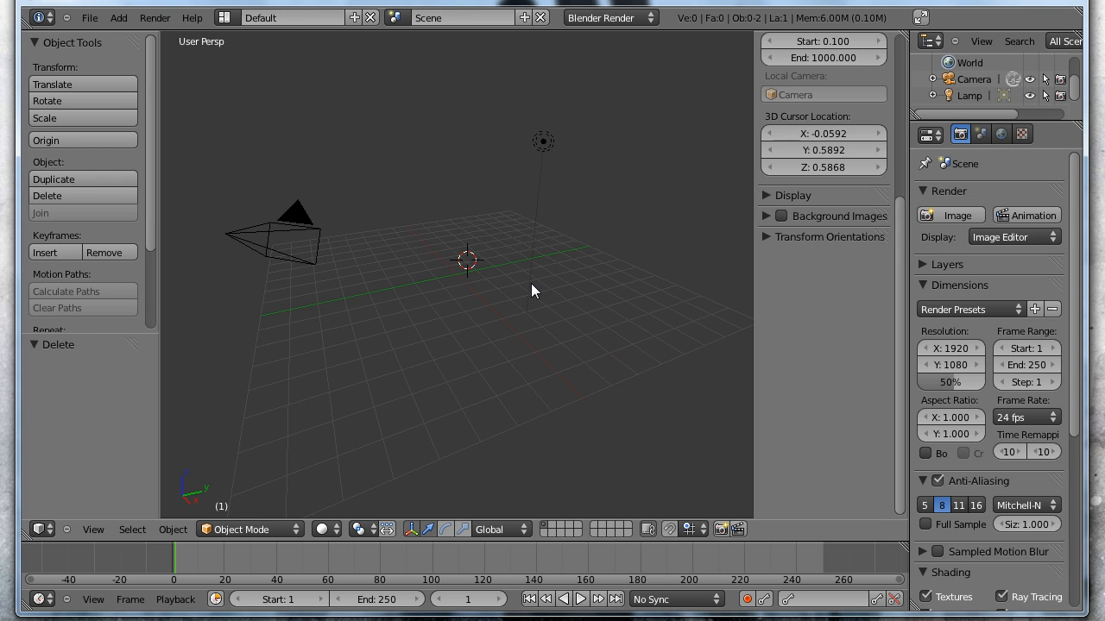
click(829, 134)
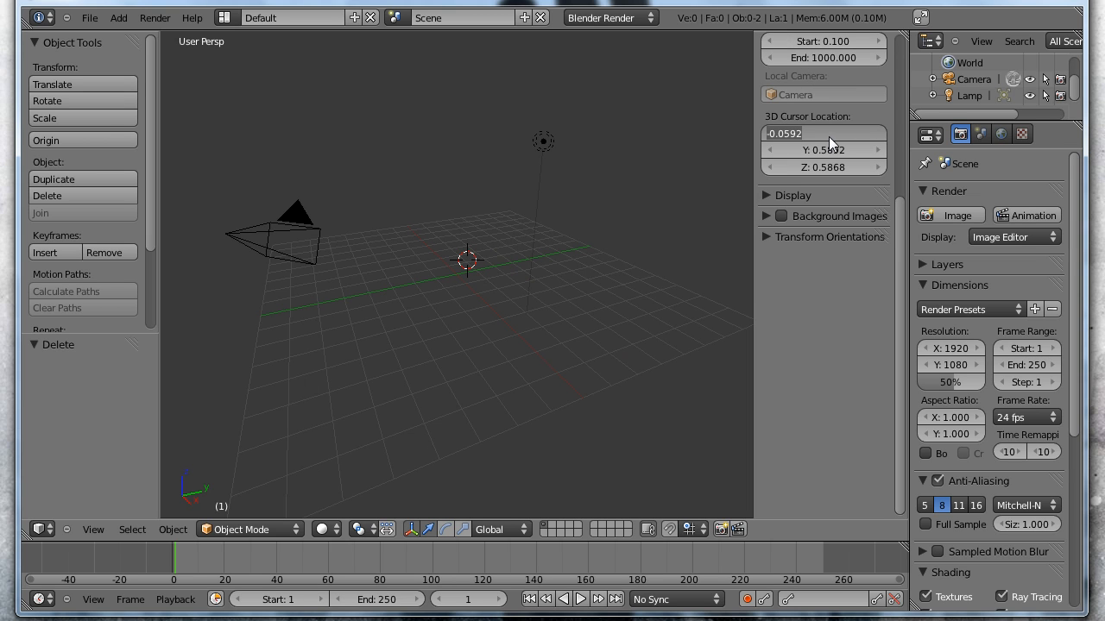
text(0)
key(Tab)
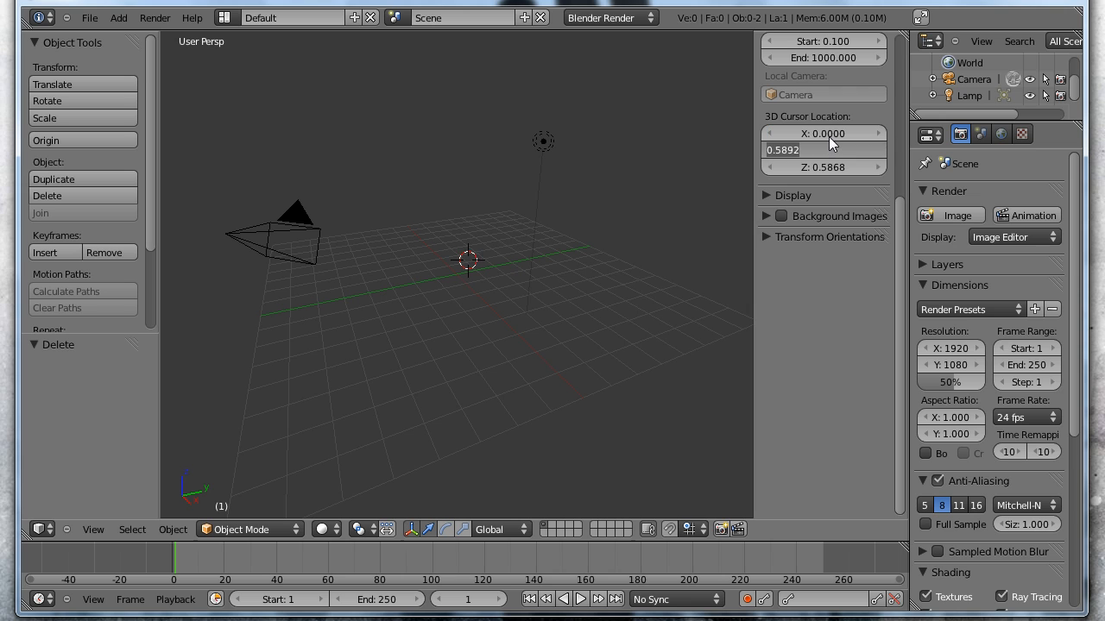
text(0)
key(Tab)
text(0)
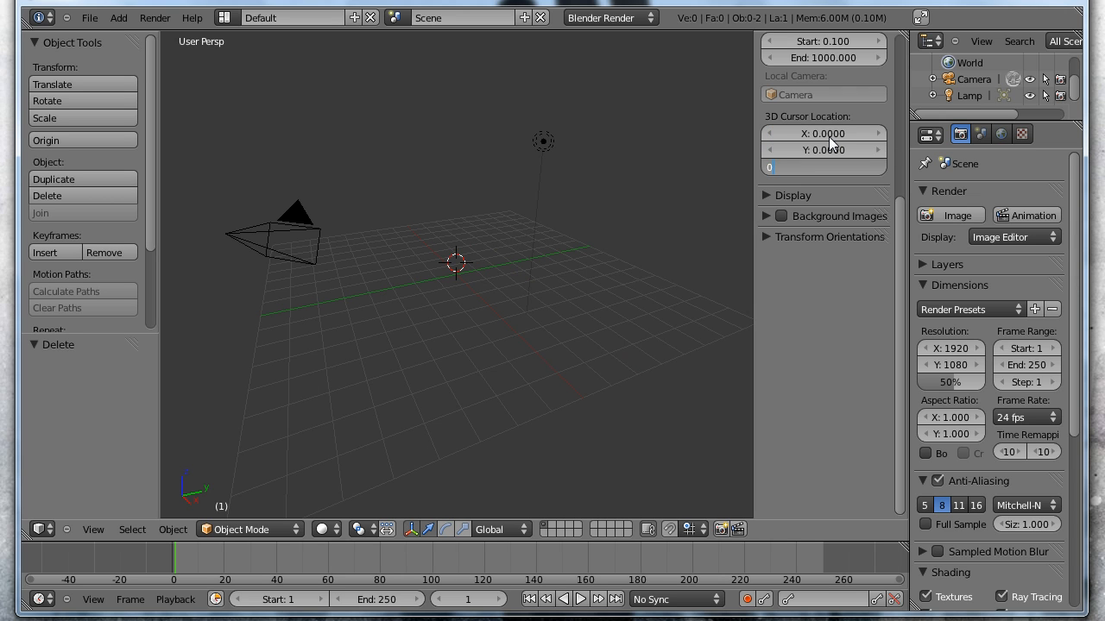
key(Return)
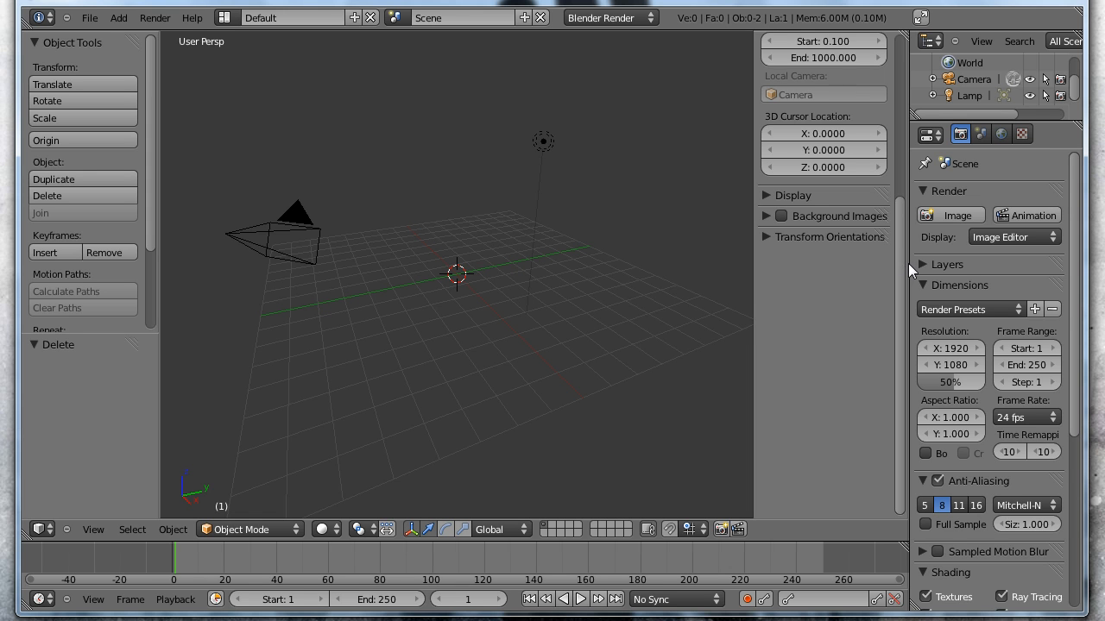
- Widen the properties area, switch the viewport to the top view and set its lens to about 51.53
drag(908, 263, 874, 267)
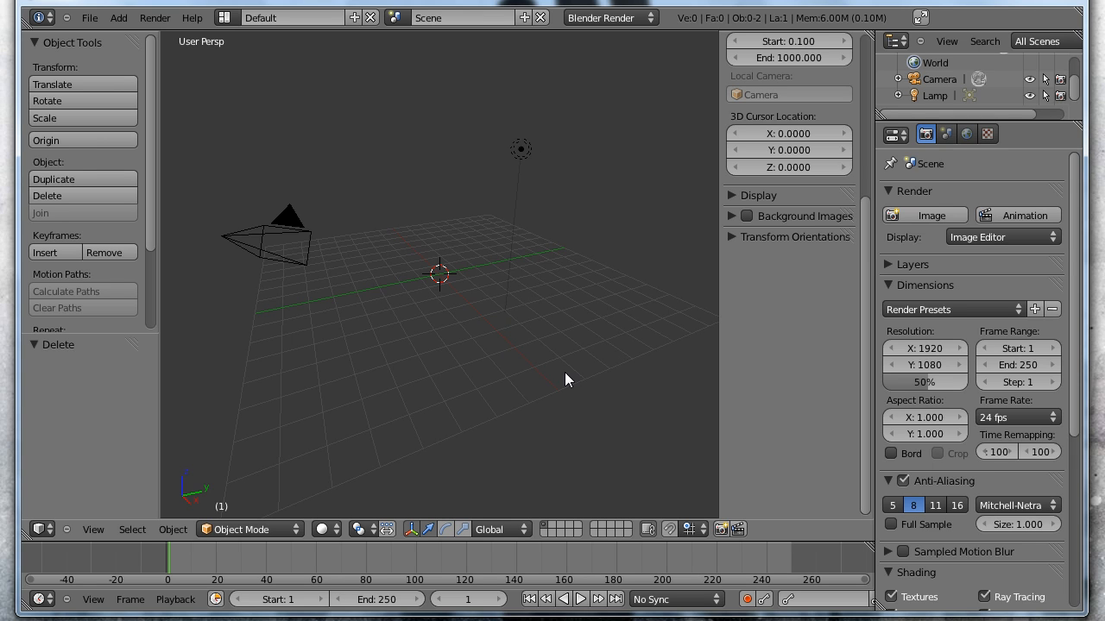
key(KP_7)
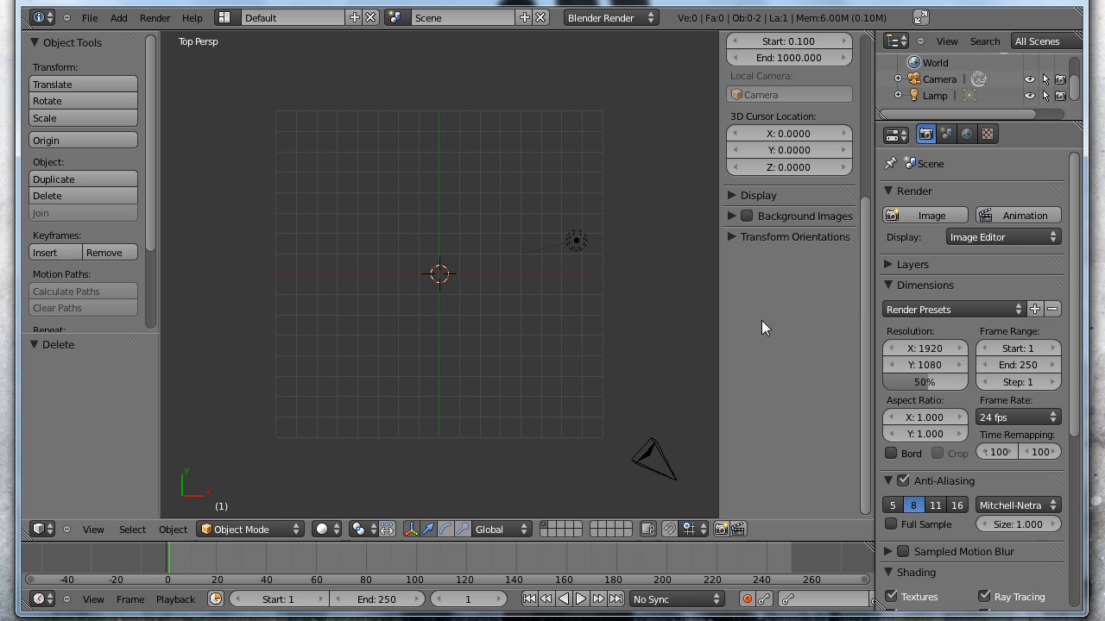
drag(864, 304, 855, 157)
drag(781, 190, 939, 187)
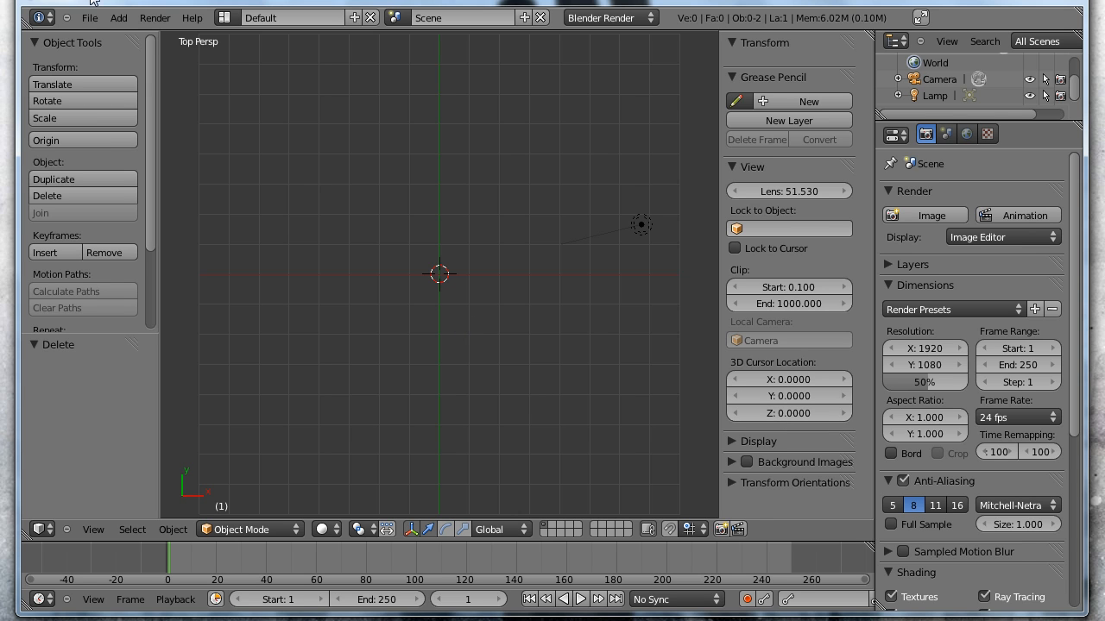
- Add a plane mesh at the origin and scale it uniformly by 4
click(118, 18)
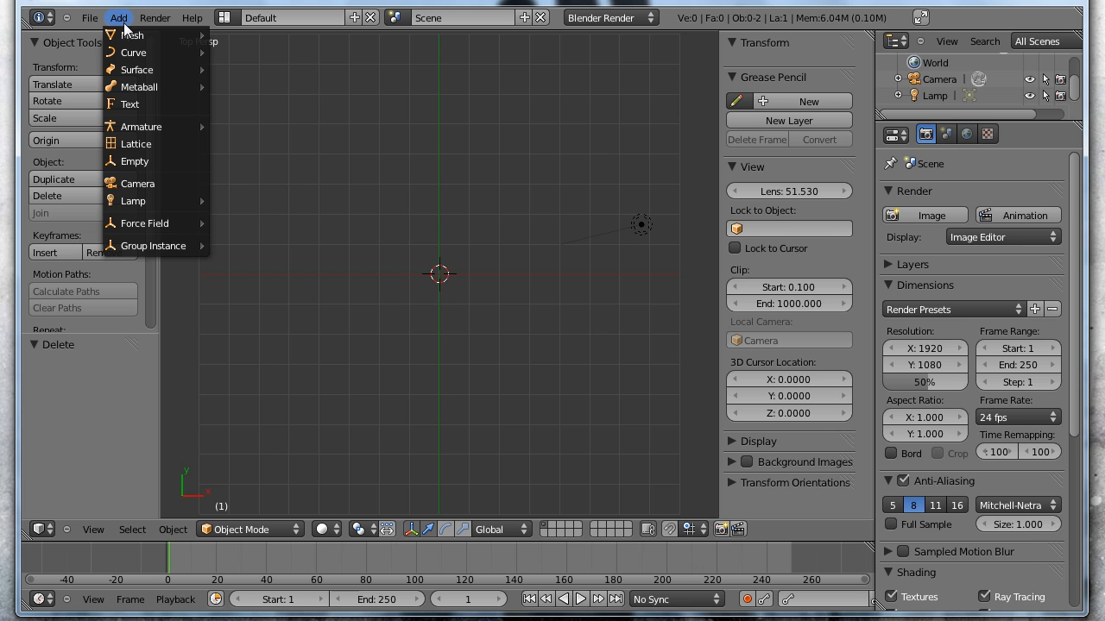
mouse_move(135, 36)
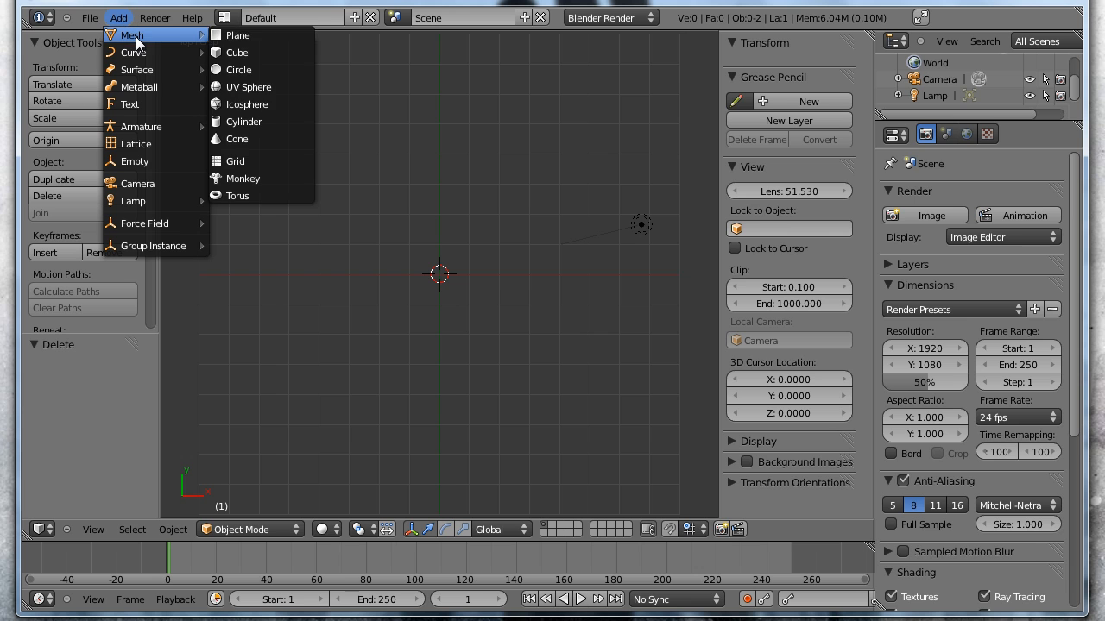
click(260, 36)
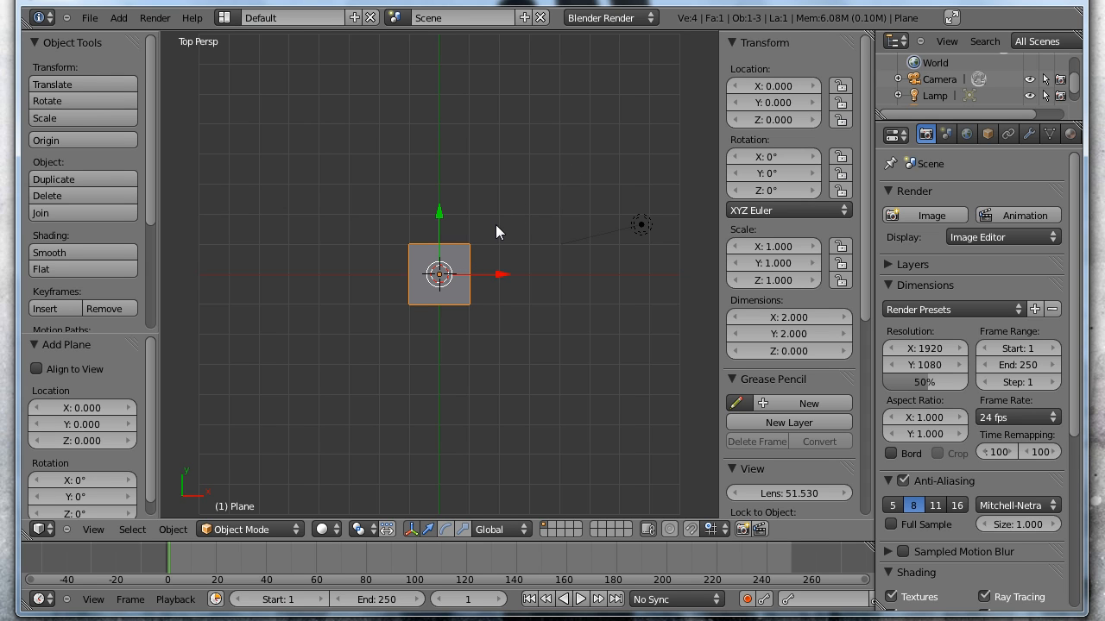
key(s)
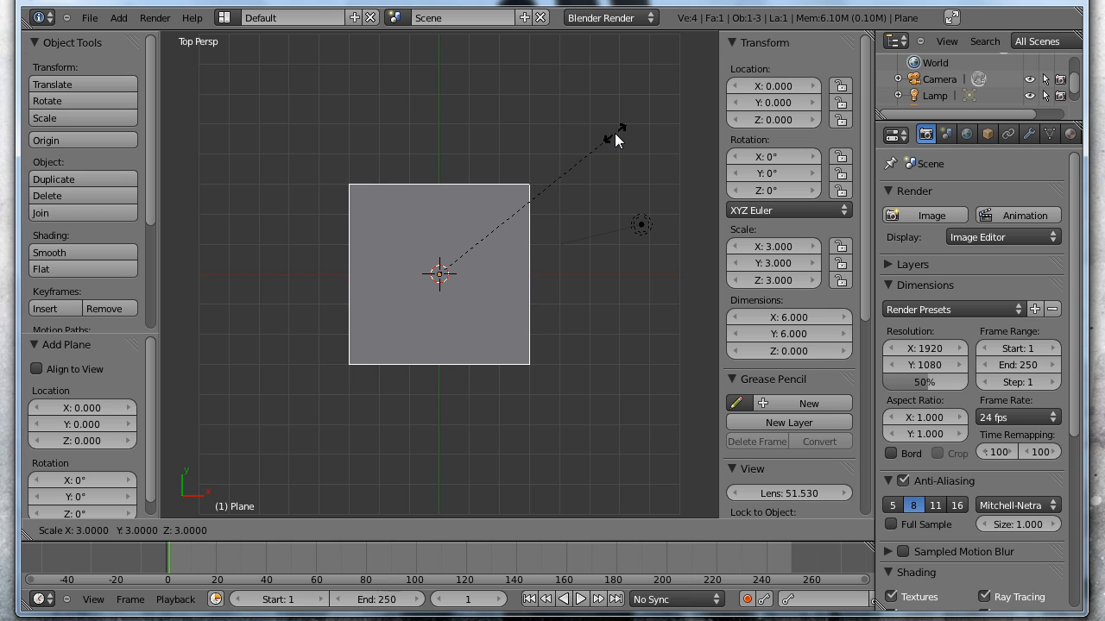
click(649, 67)
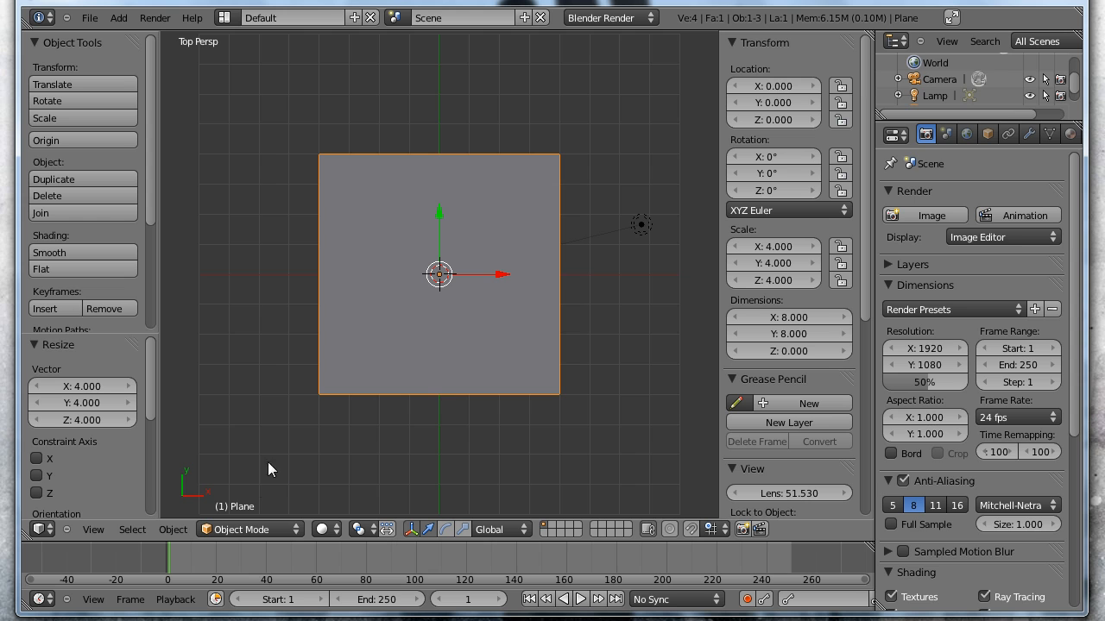
- Enter Edit Mode and add one centred horizontal loop cut across the plane
click(255, 530)
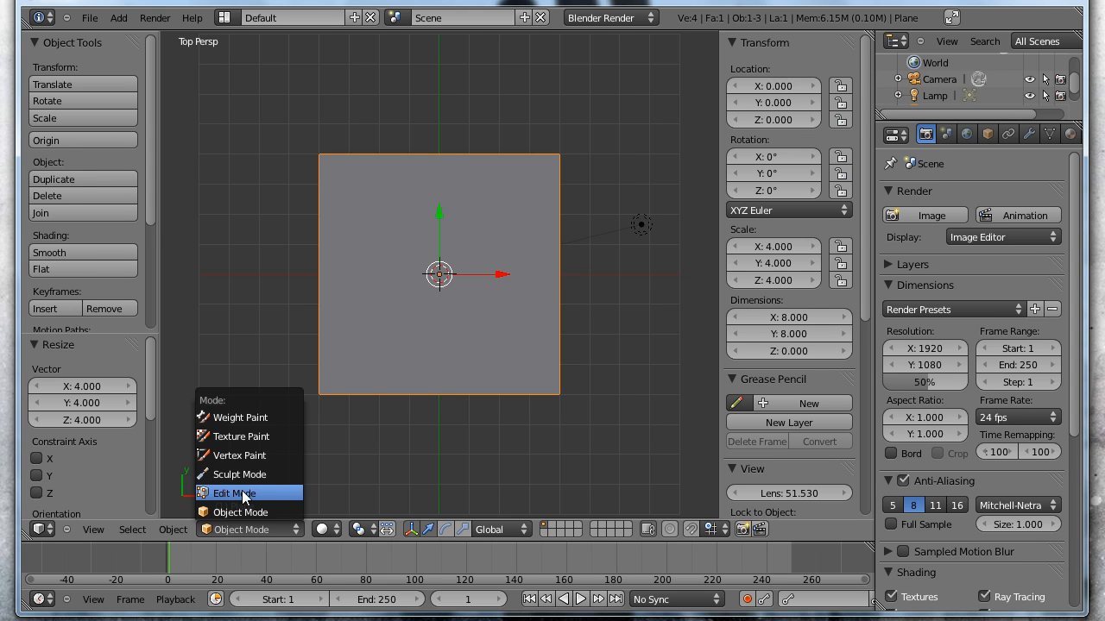
click(241, 494)
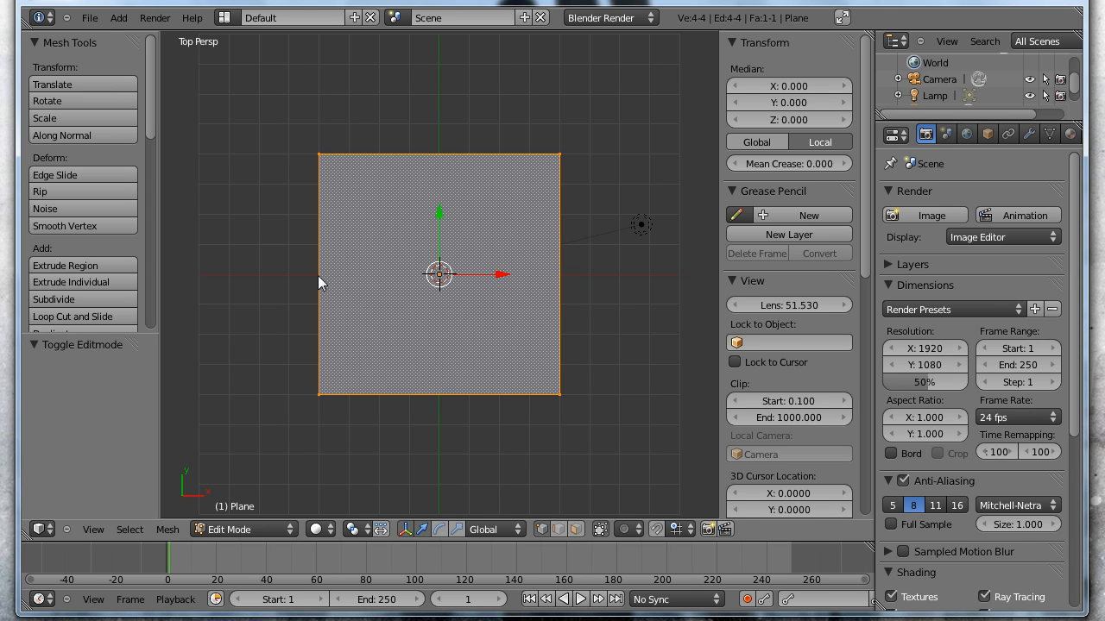
key(ctrl+r)
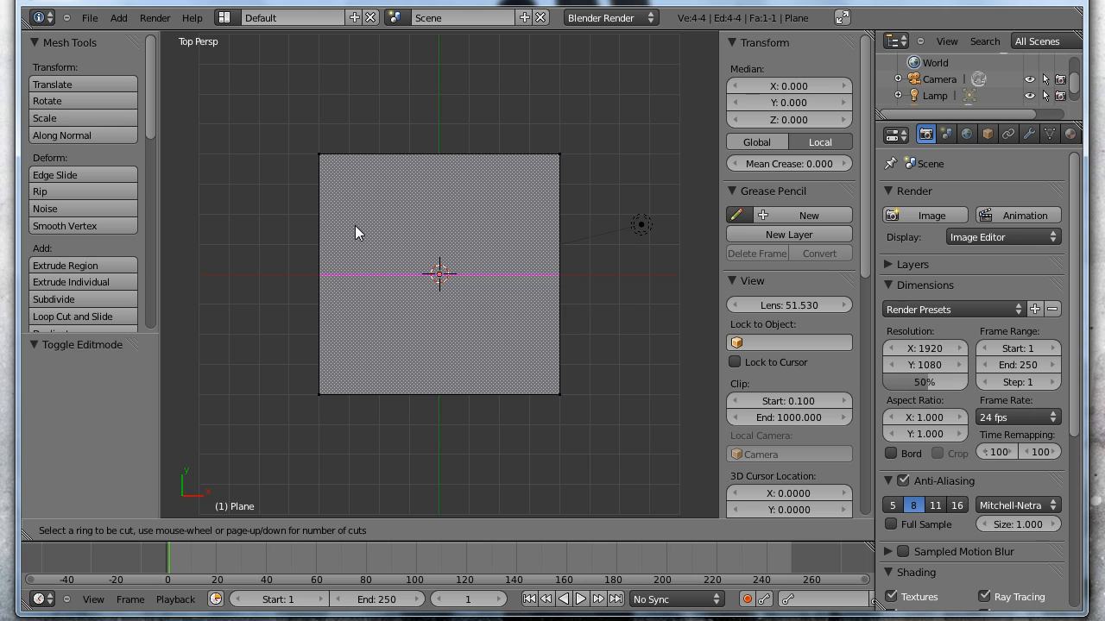
click(321, 279)
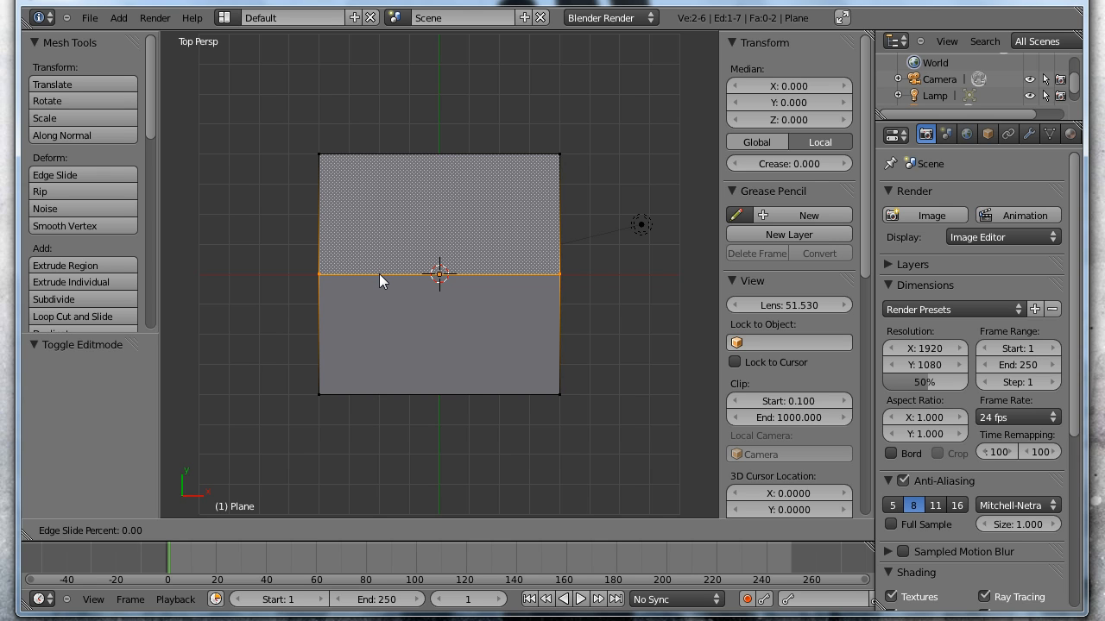
click(379, 274)
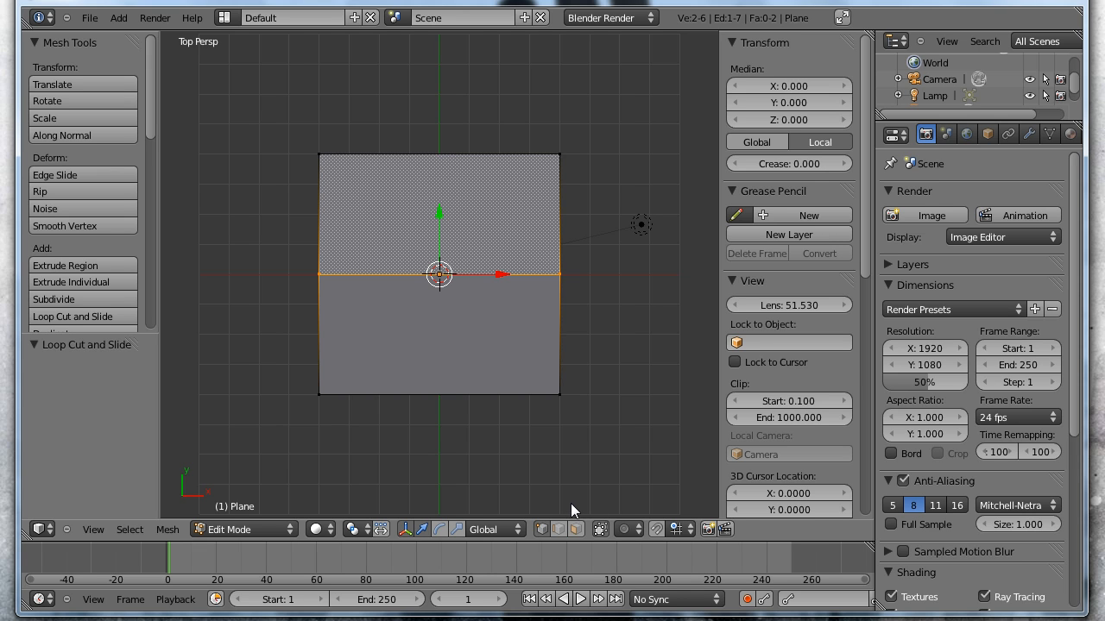
- Switch to face selection and delete the upper face of the divided plane
click(575, 529)
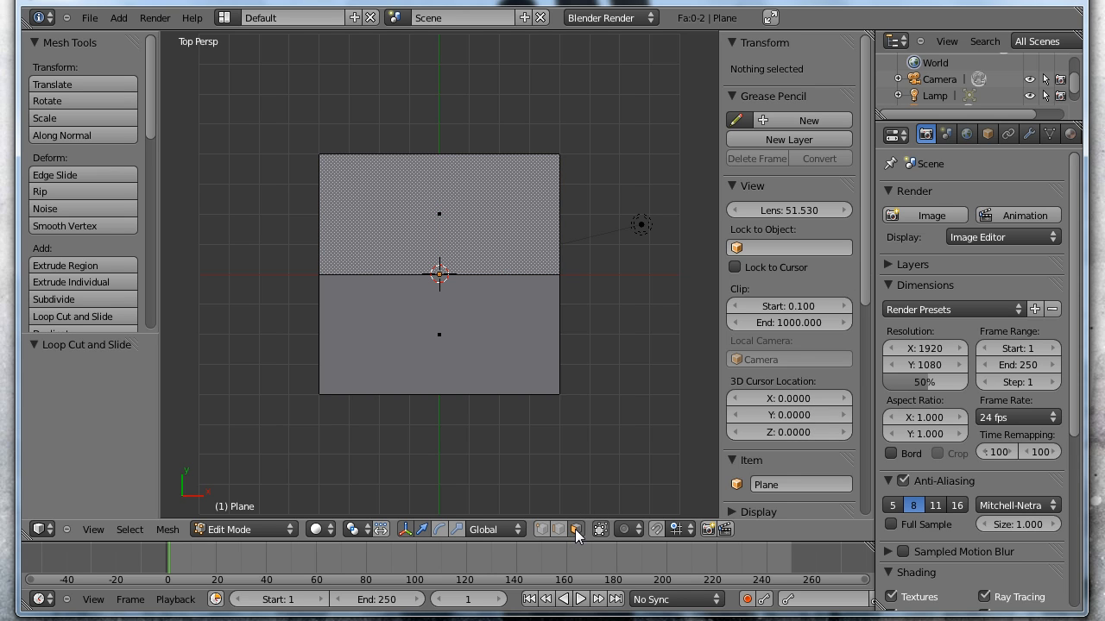
right_click(479, 210)
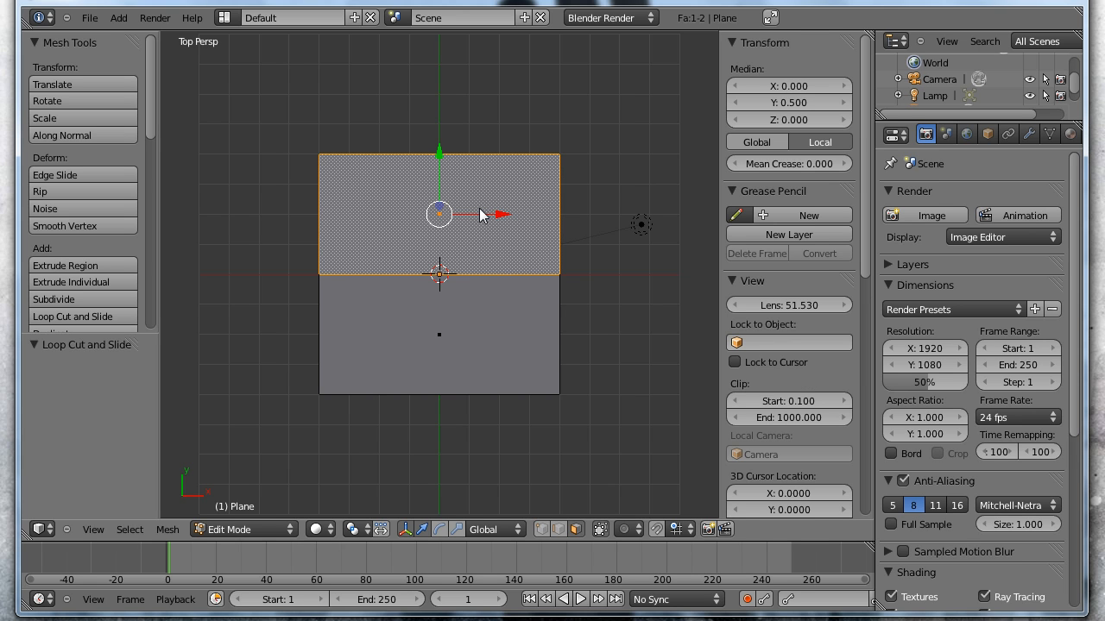
key(x)
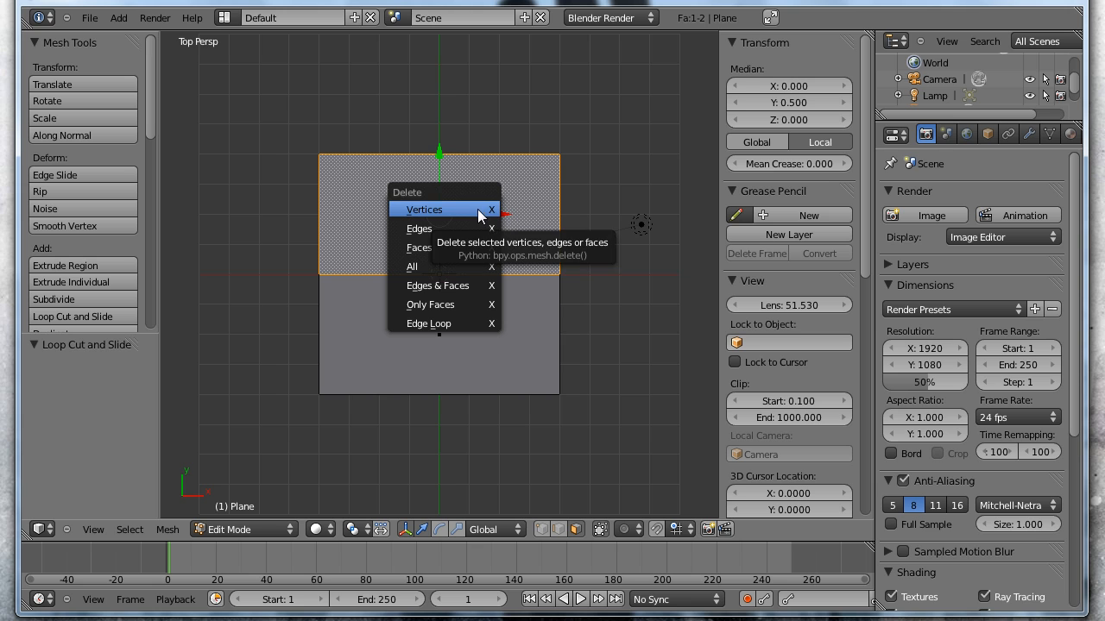
click(453, 248)
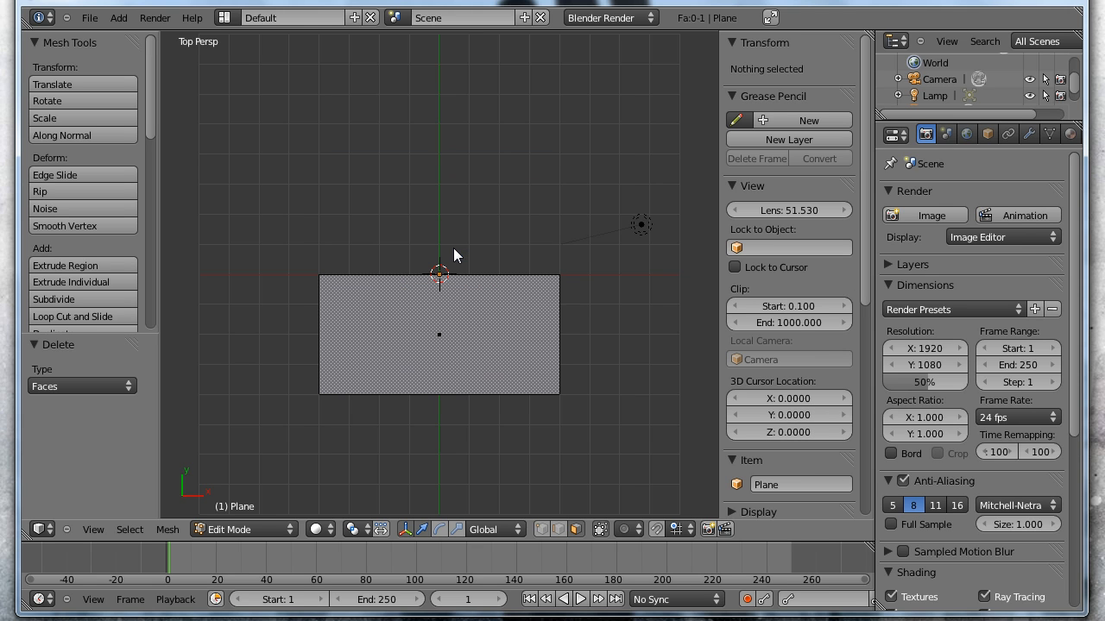
- Switch to vertex selection and delete the lower-left and upper-left vertices of the remaining face, keeping only its right edge
right_click(478, 326)
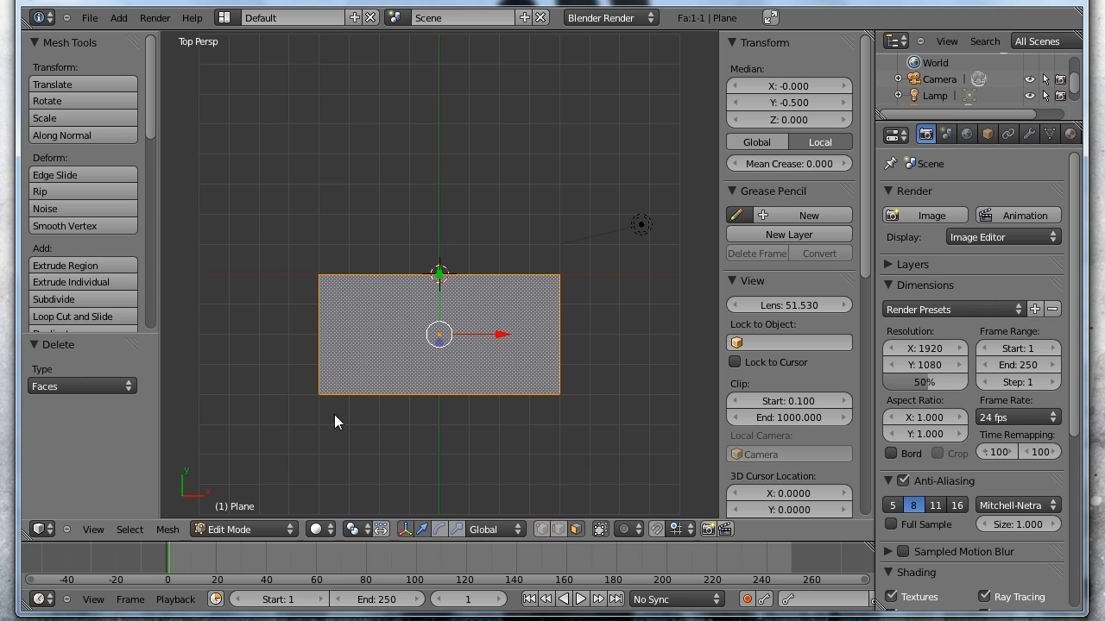
click(543, 529)
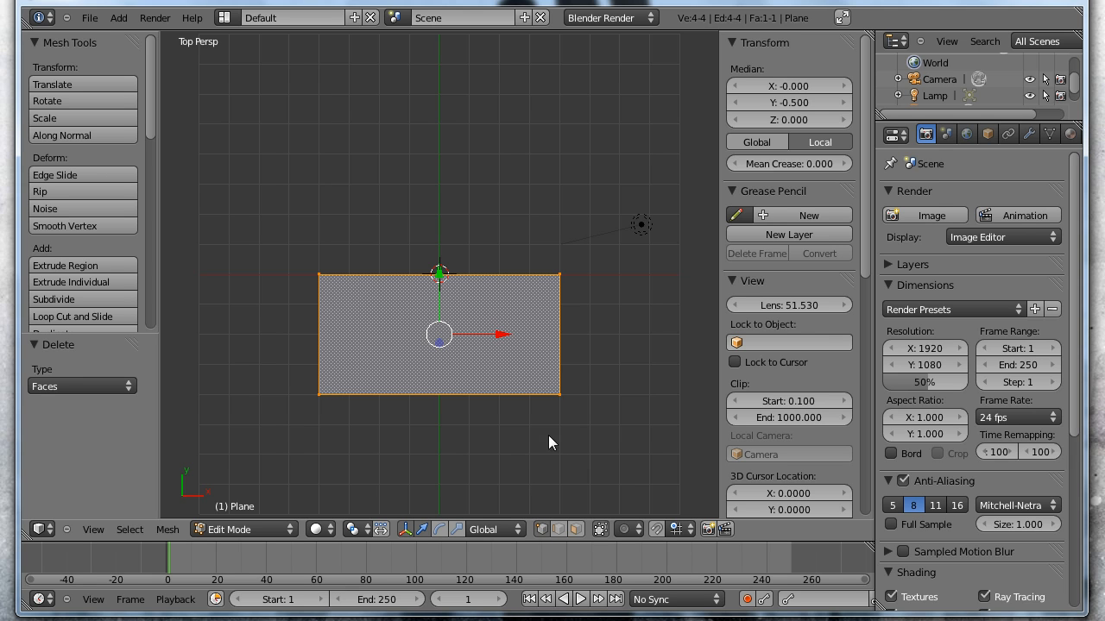
right_click(318, 394)
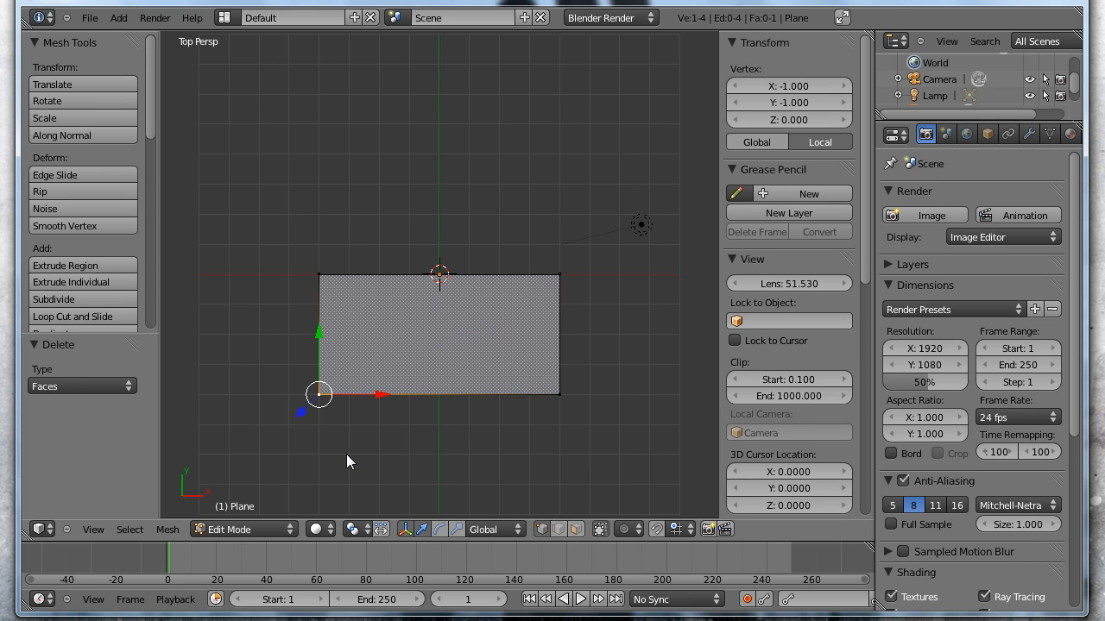
key(x)
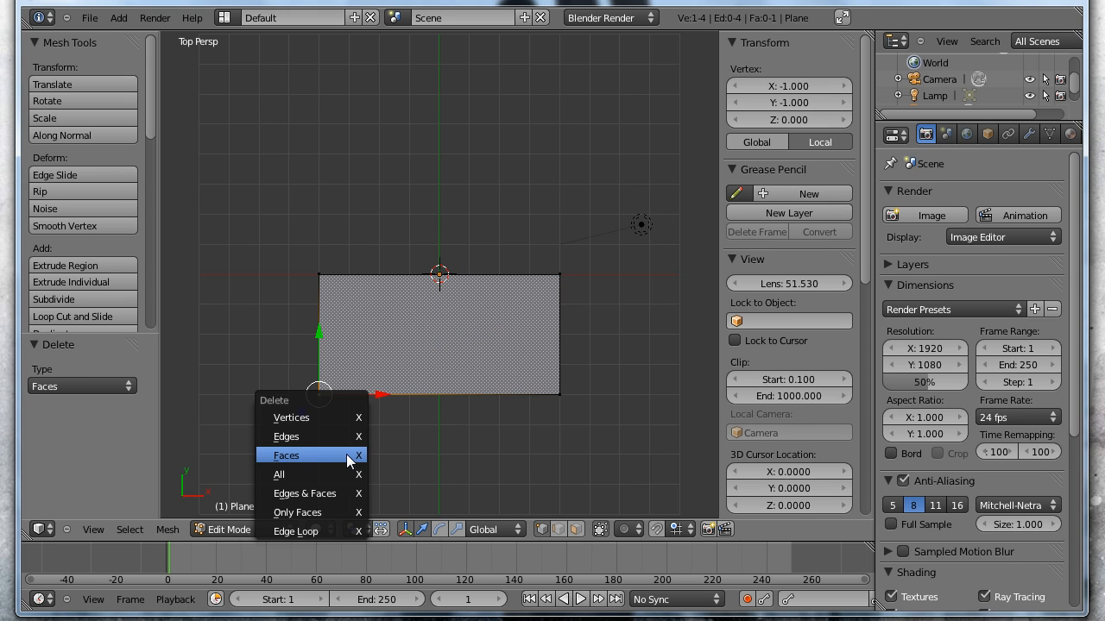
click(313, 422)
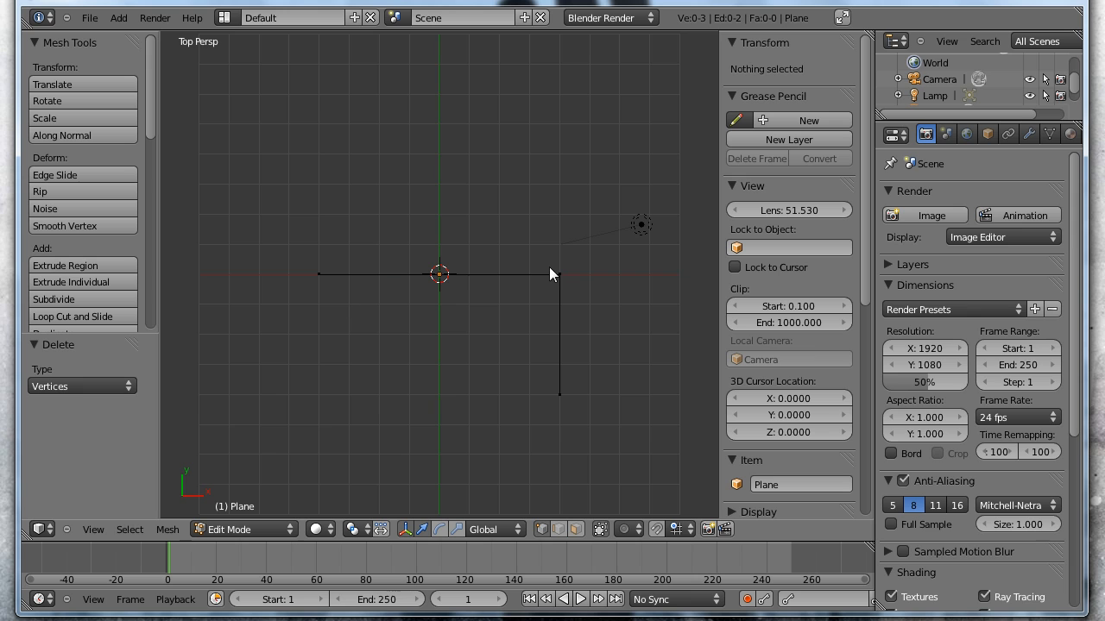
right_click(318, 273)
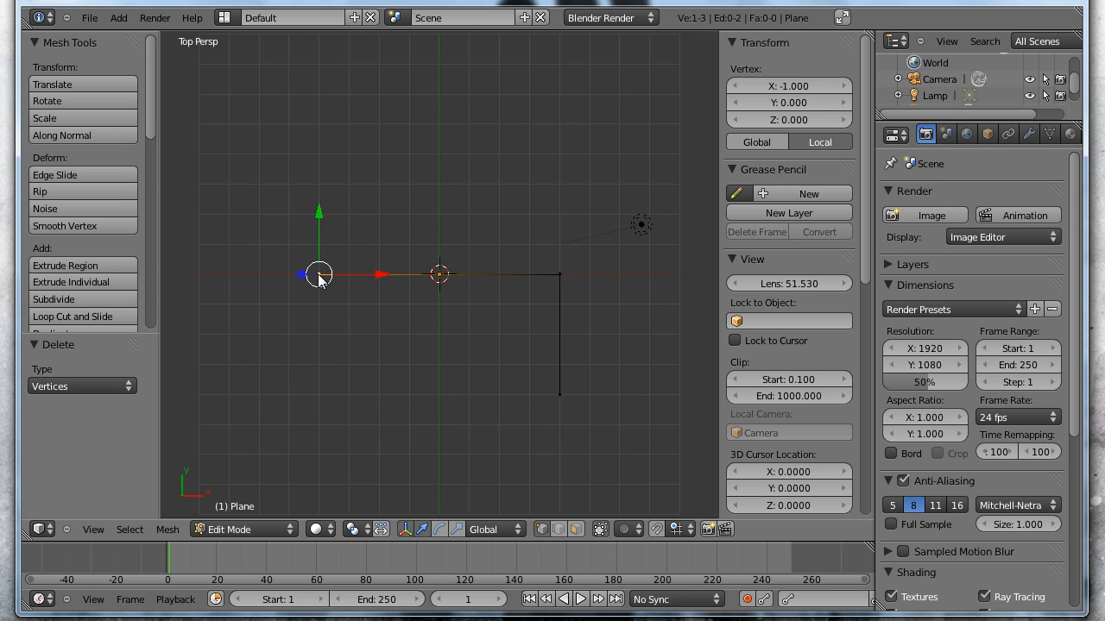
key(x)
click(332, 382)
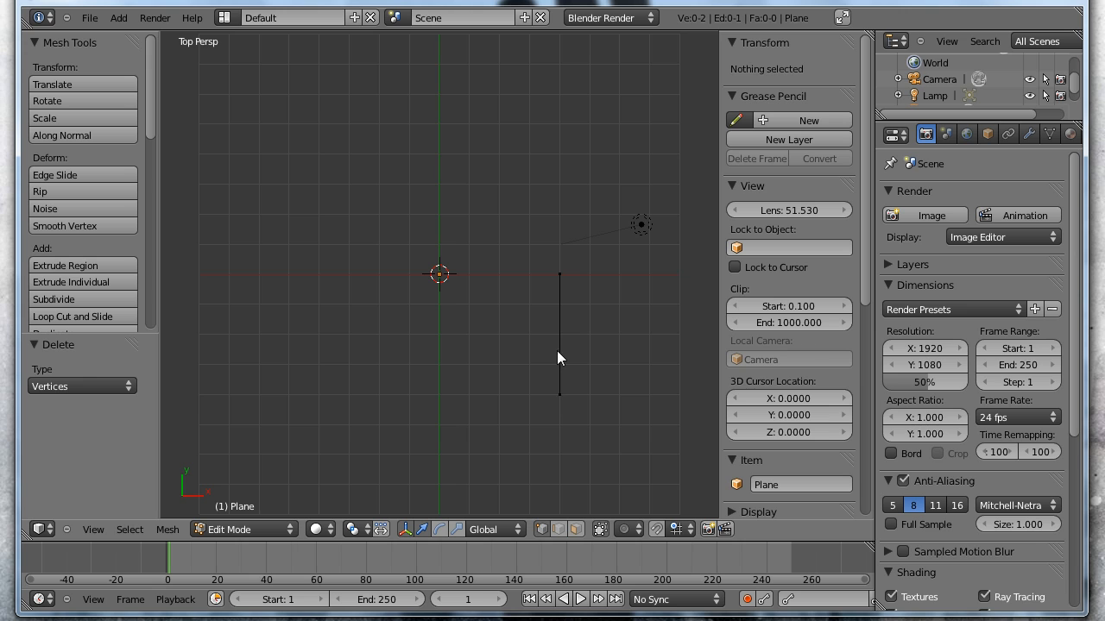
- Move the lower vertex of the remaining edge up along Y by about 3.245
right_click(559, 394)
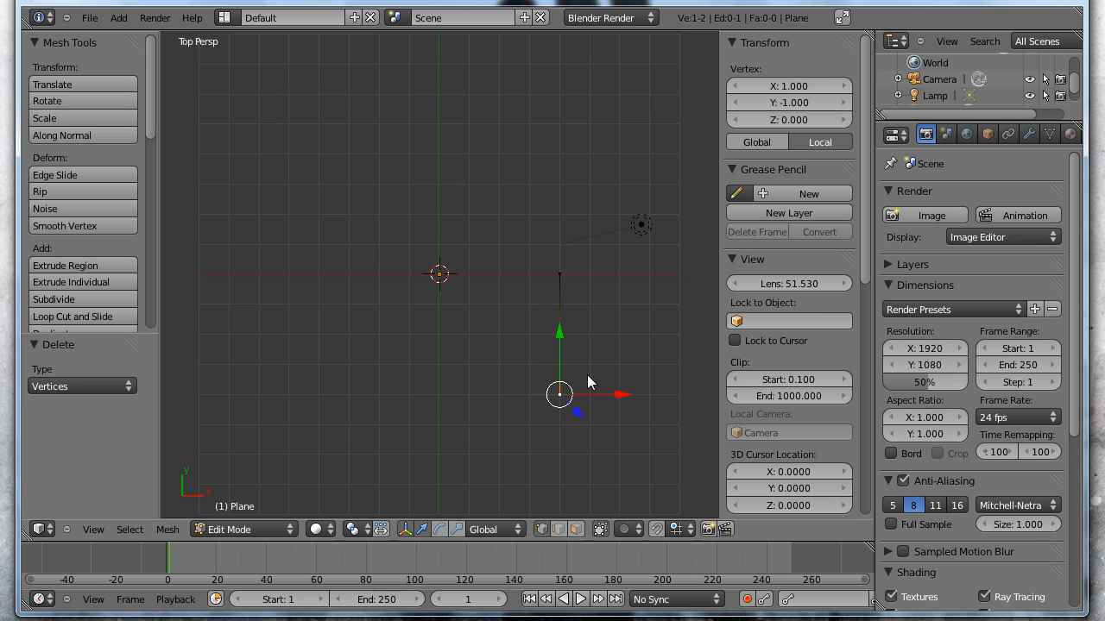
drag(559, 369, 557, 259)
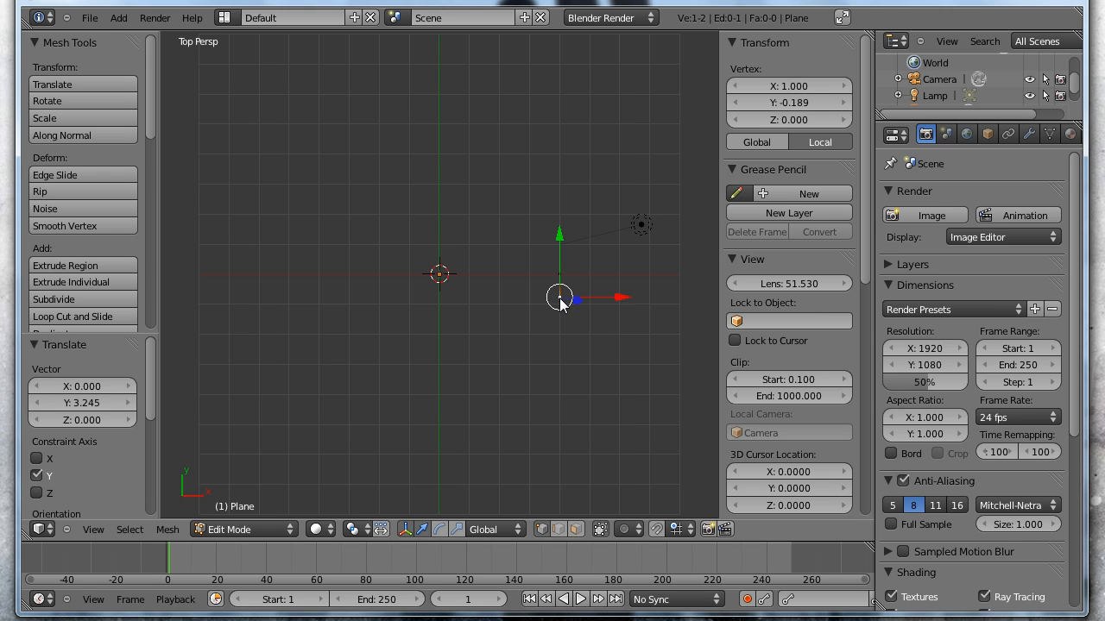
- Extrude four connected vertices from the edge's lower end, curving down and left to about X 0.109, Y -0.706
key(e)
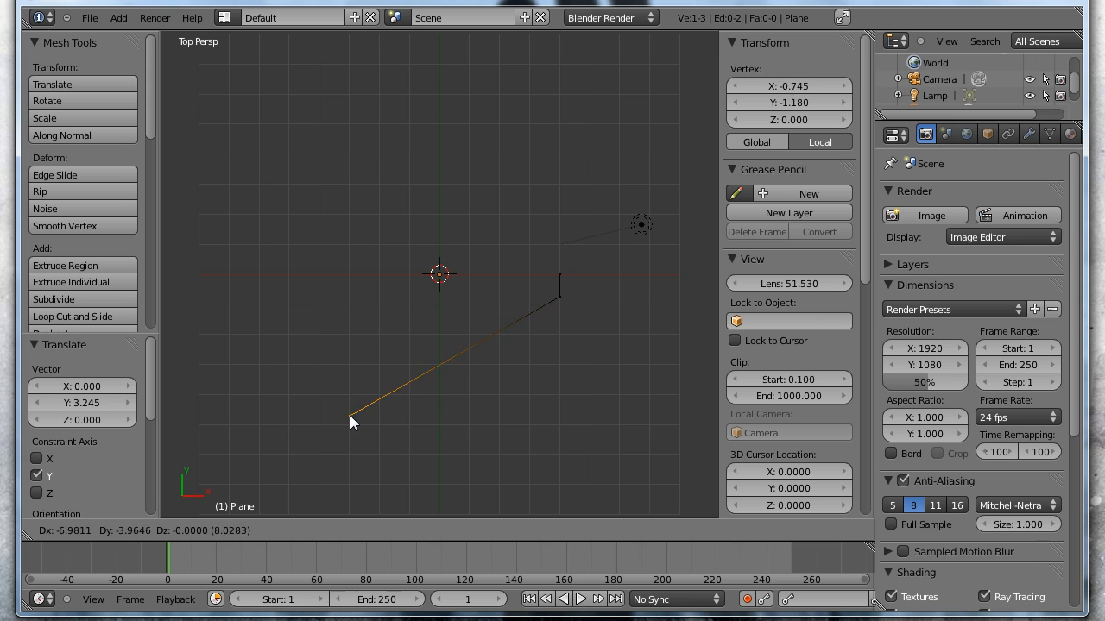
click(545, 318)
key(e)
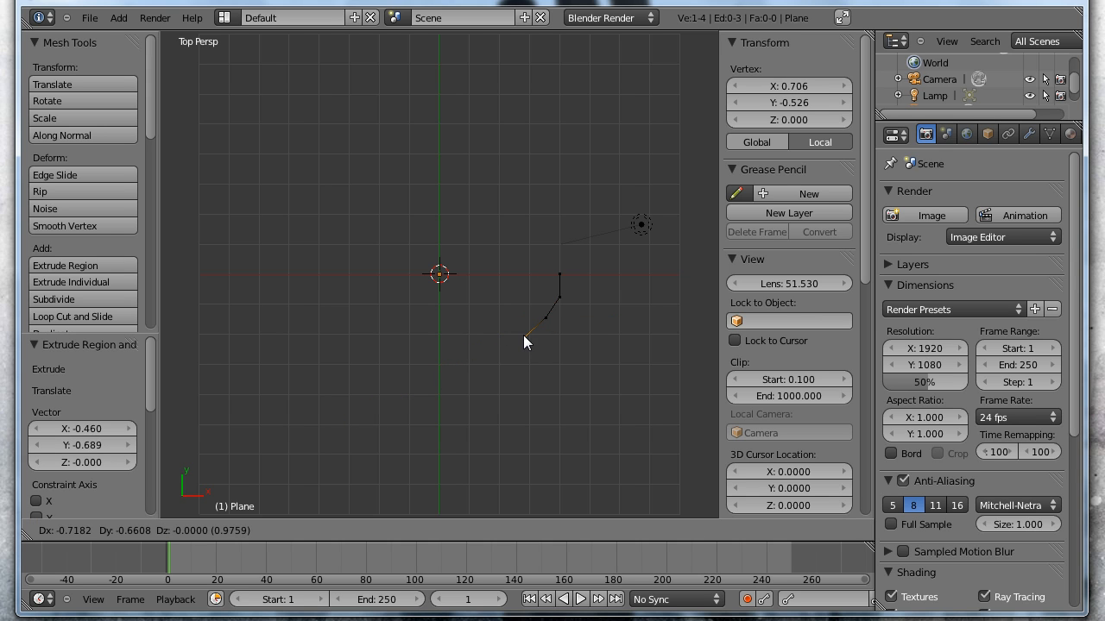
click(523, 335)
key(e)
click(499, 352)
key(e)
click(449, 357)
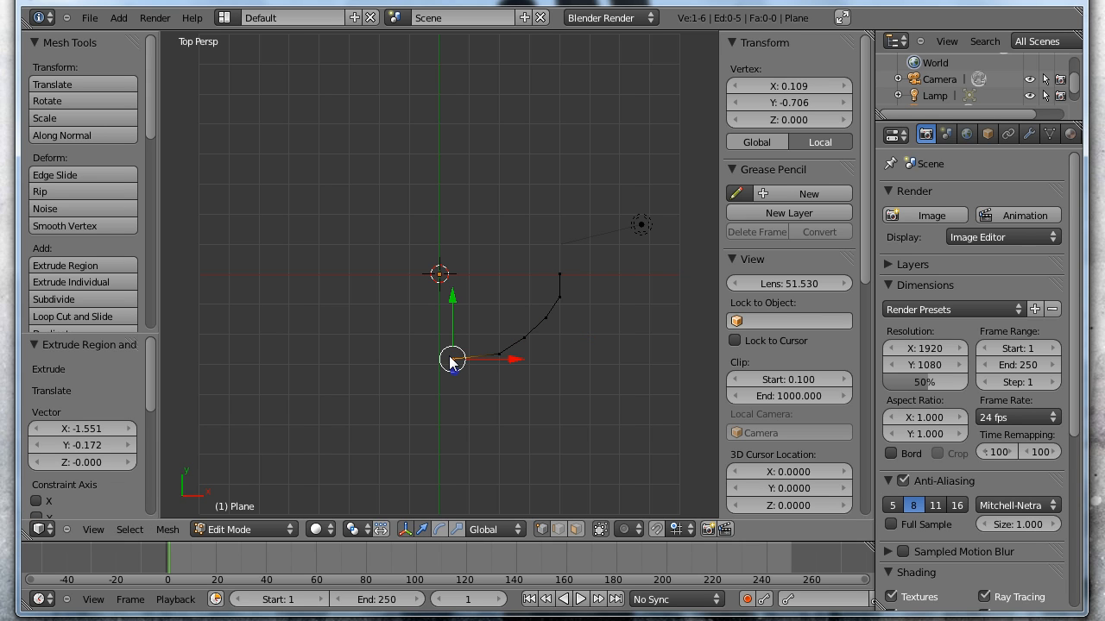
- Extrude four more vertices leftward along the outline's lower side, with a slight inward bend, ending at about X -0.853, Y -0.562
key(e)
click(422, 346)
key(e)
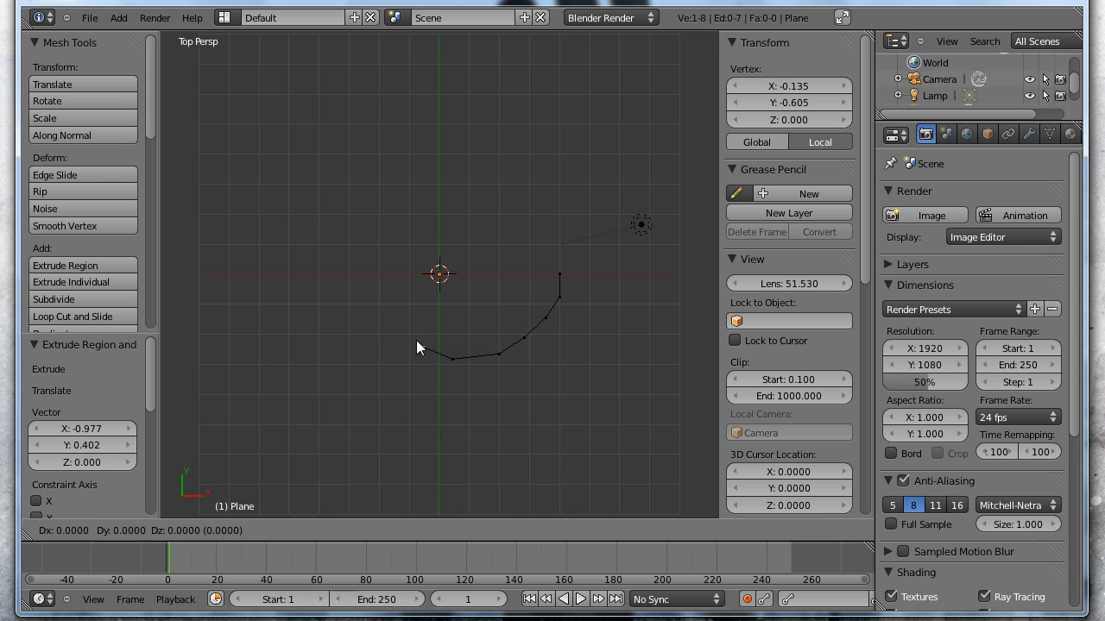
click(390, 339)
key(e)
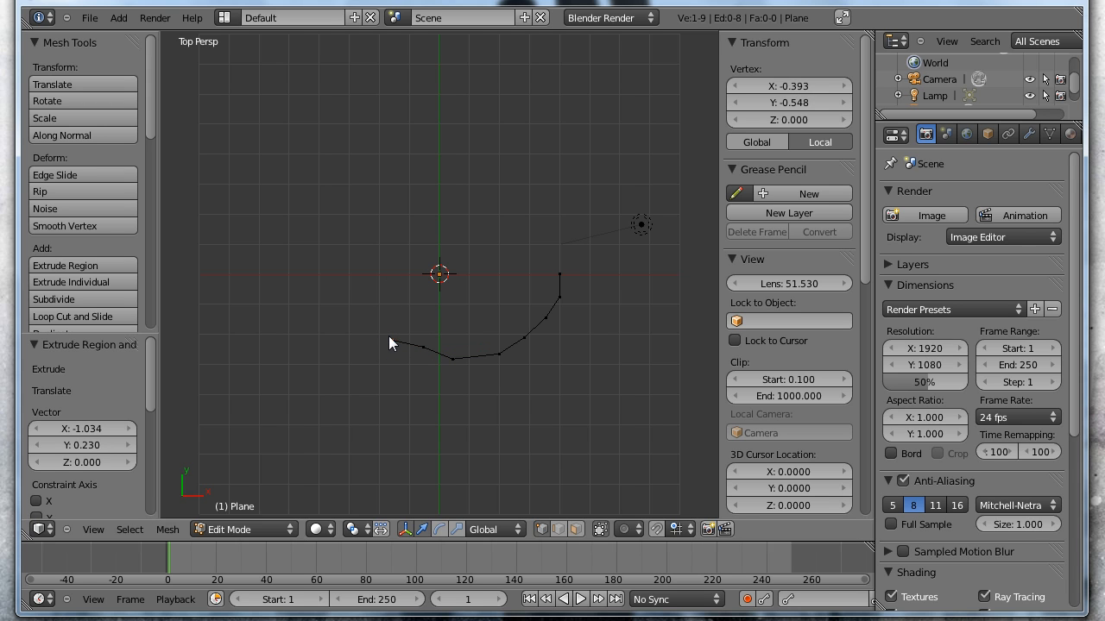
click(362, 341)
key(e)
click(336, 342)
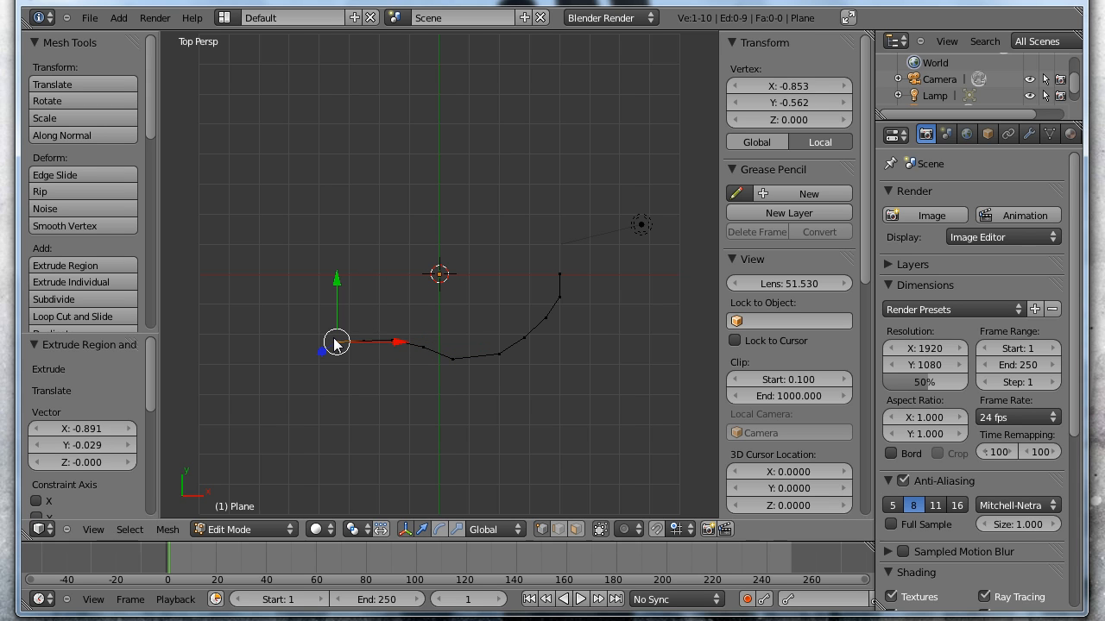
- Extrude three vertices up around the outline's left end, finishing above the X axis
key(e)
click(307, 321)
key(e)
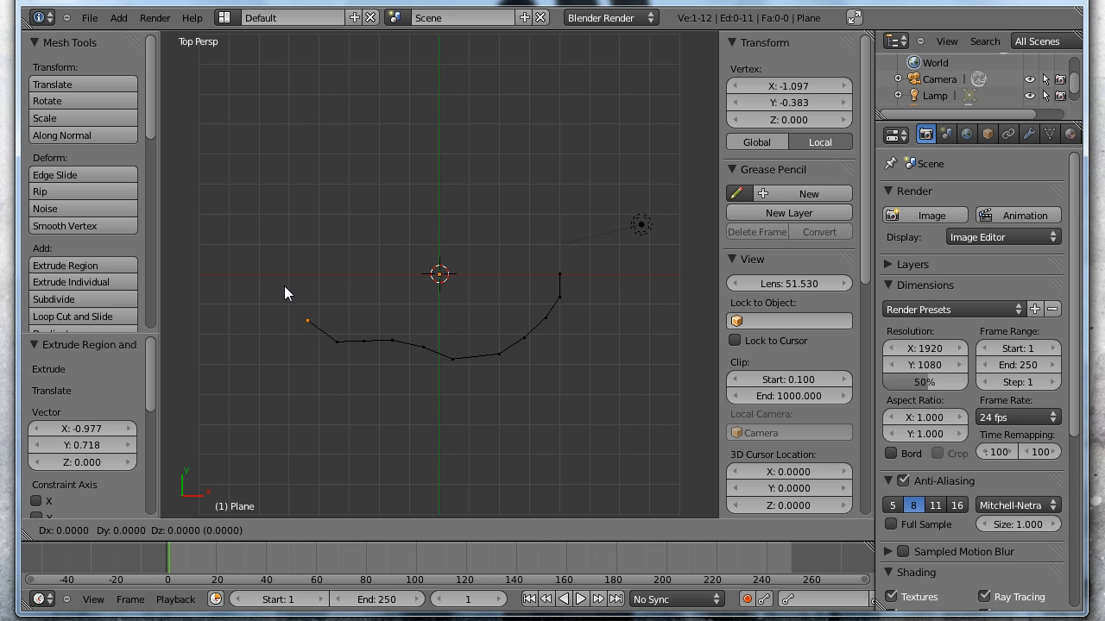
click(271, 269)
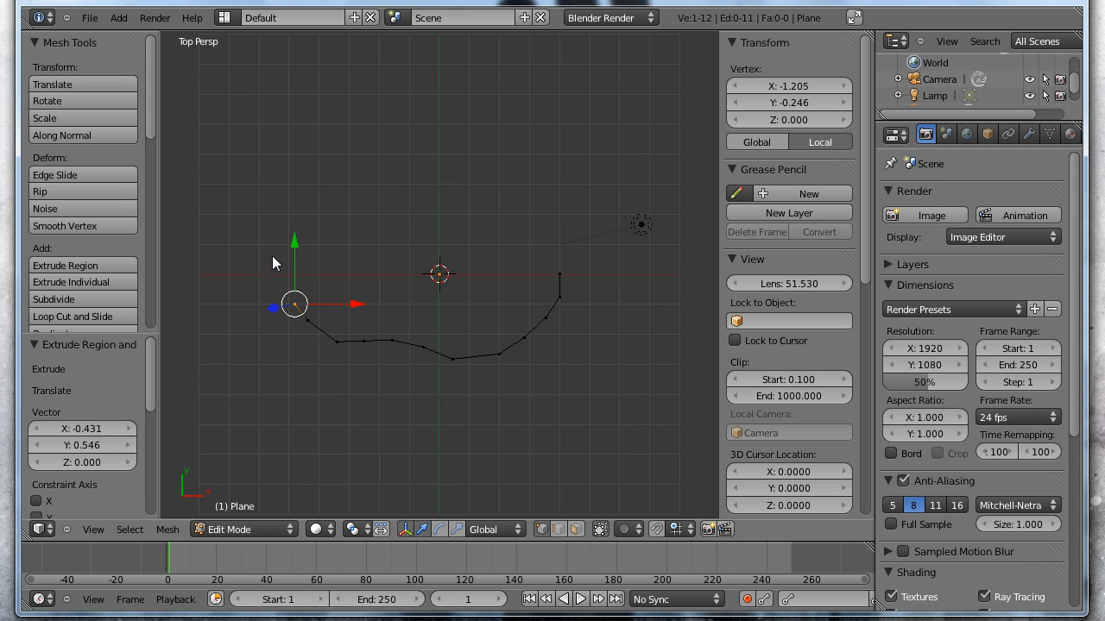
key(e)
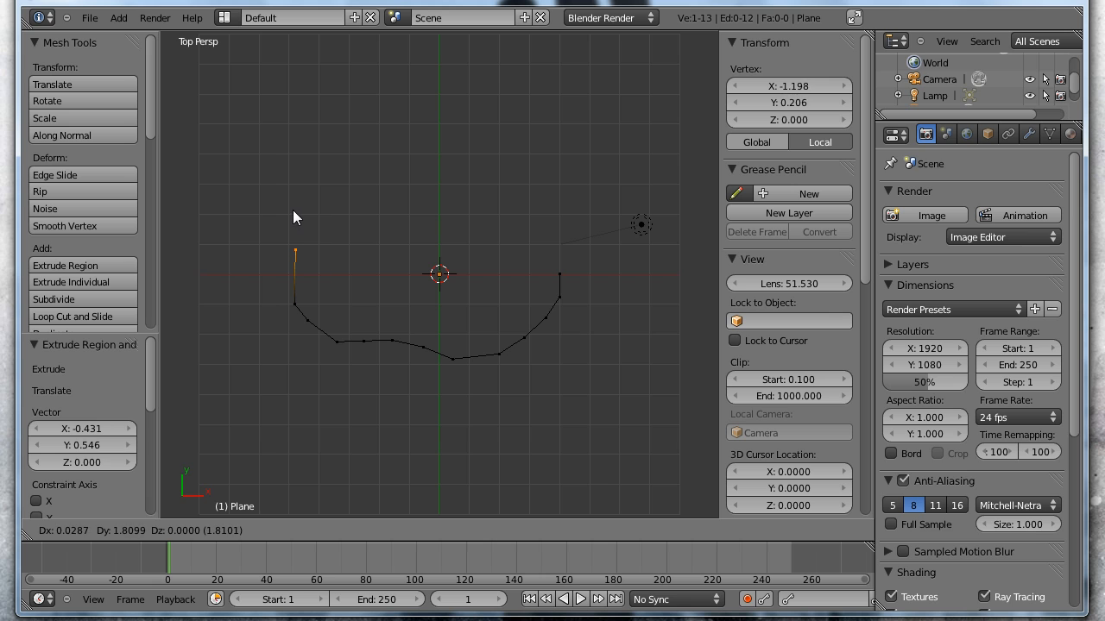
click(302, 211)
- Extrude four vertices rightward in a shallow arc along the outline's upper side, ending at about X 0.770, Y 0.465
key(e)
click(342, 175)
key(e)
click(502, 165)
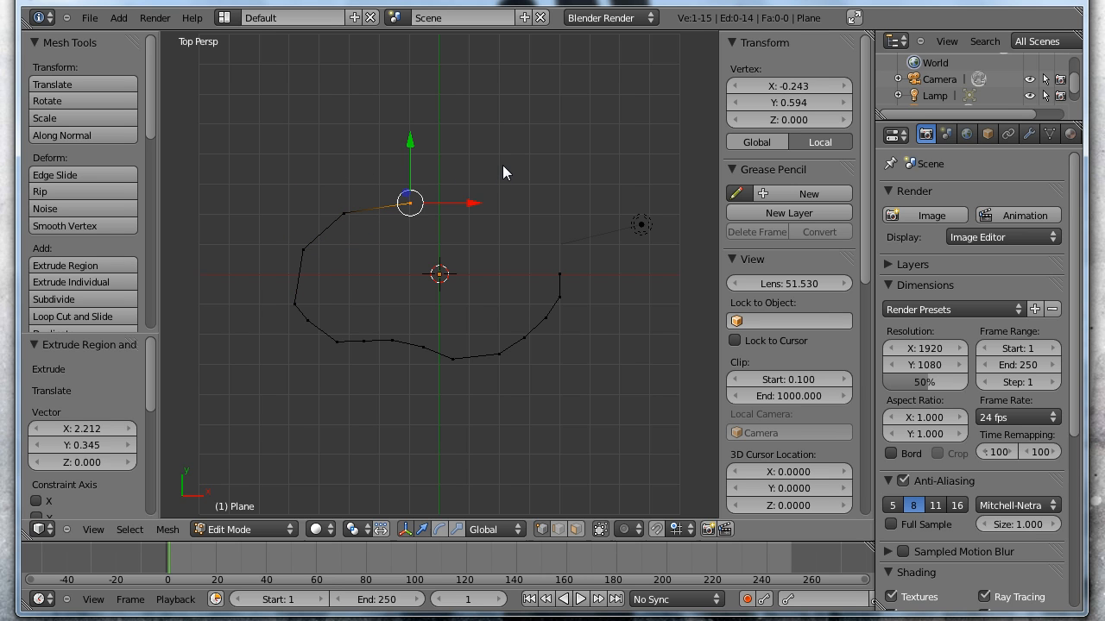
key(e)
click(572, 208)
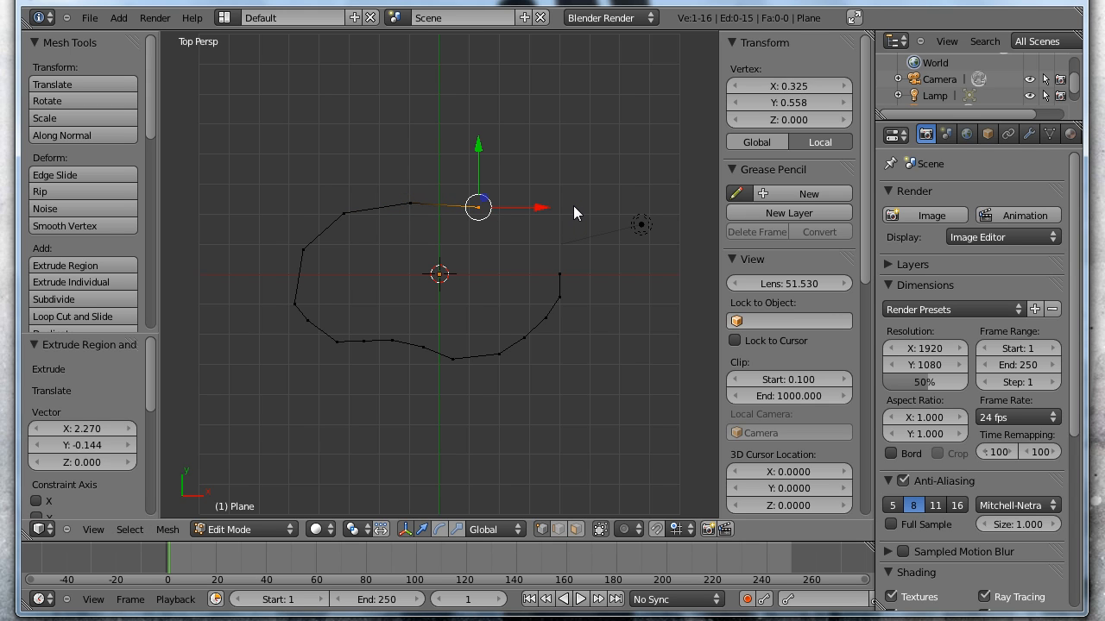
key(e)
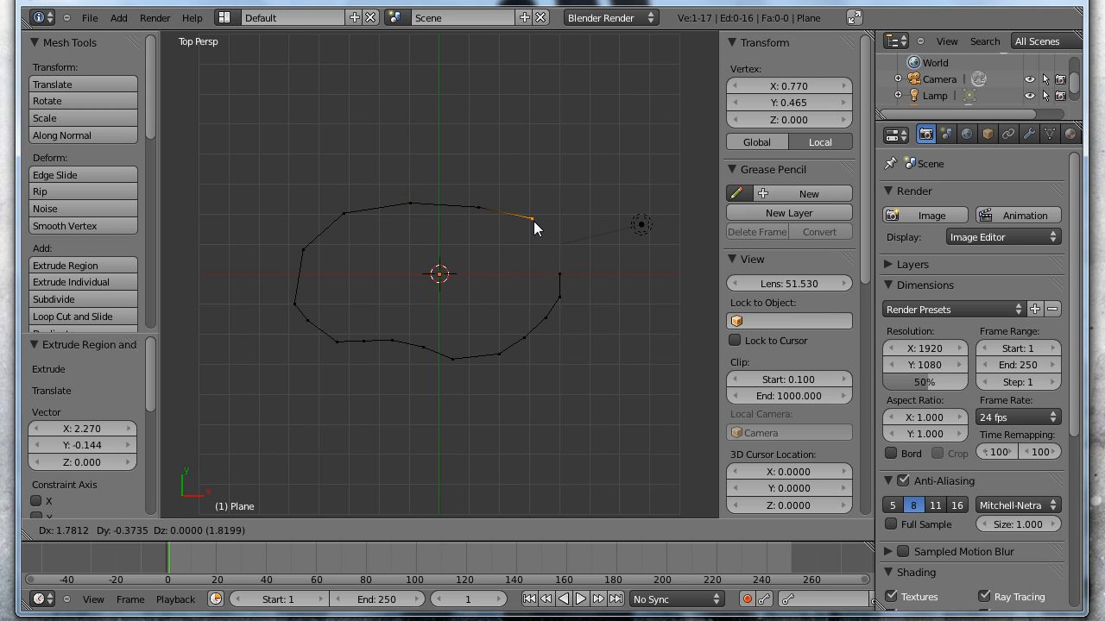
click(533, 221)
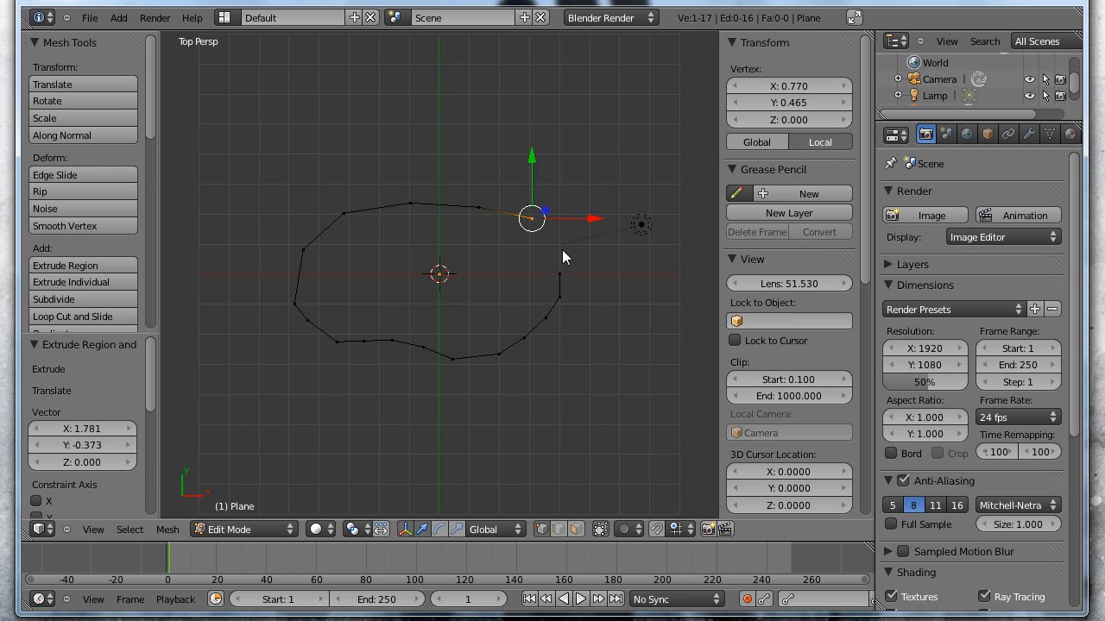
- Extrude two vertices down the right side, placing the last one over the outline's starting vertex at about X 1.000, Y 0.012
key(e)
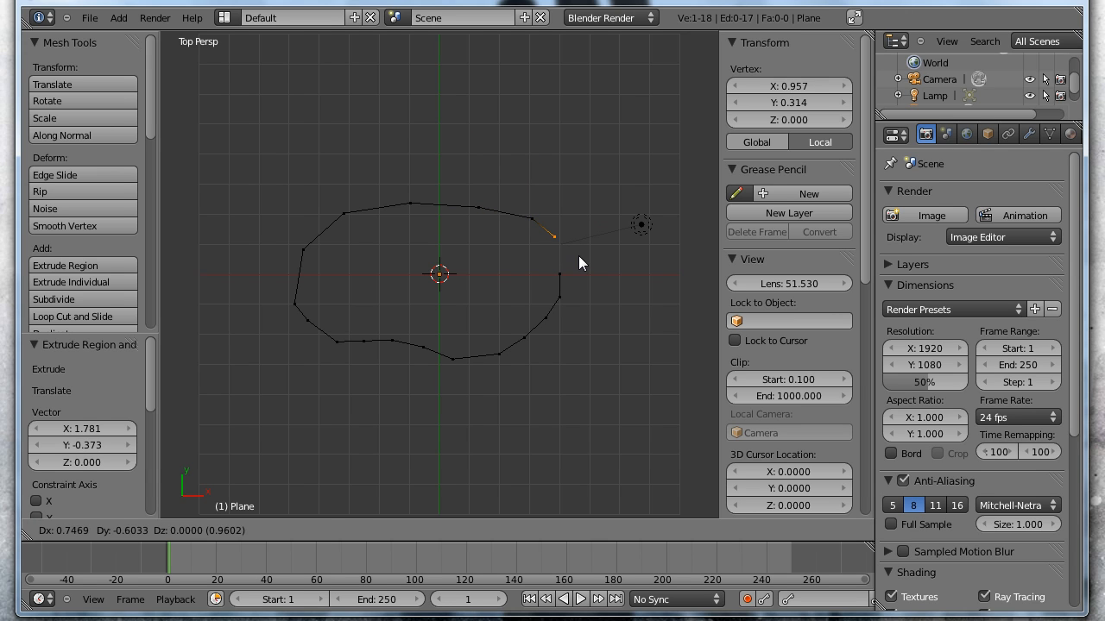
click(578, 255)
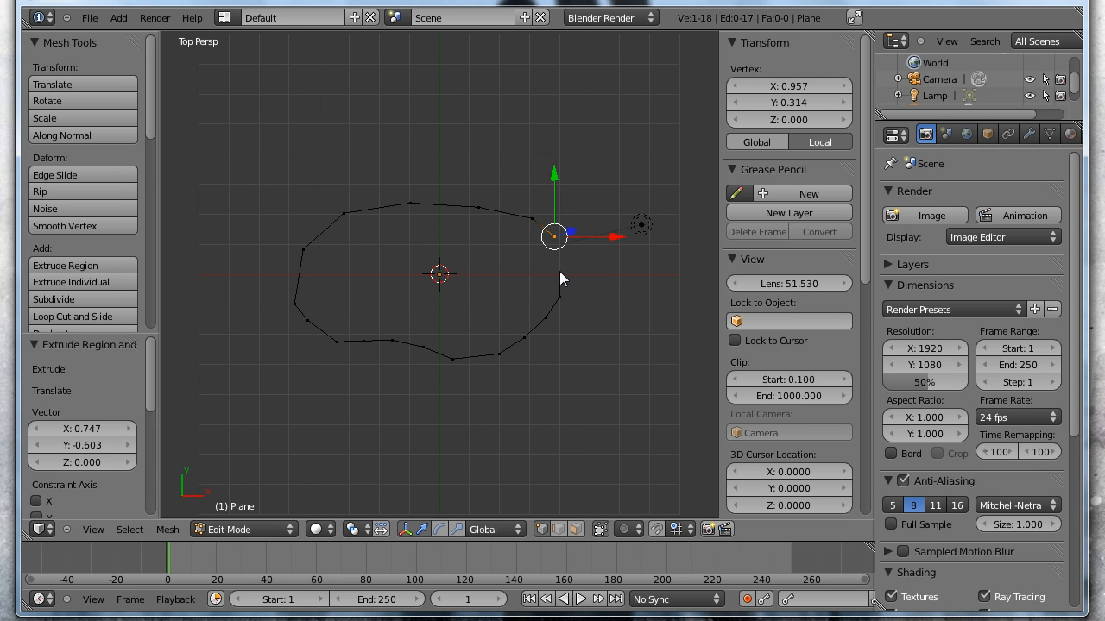
key(e)
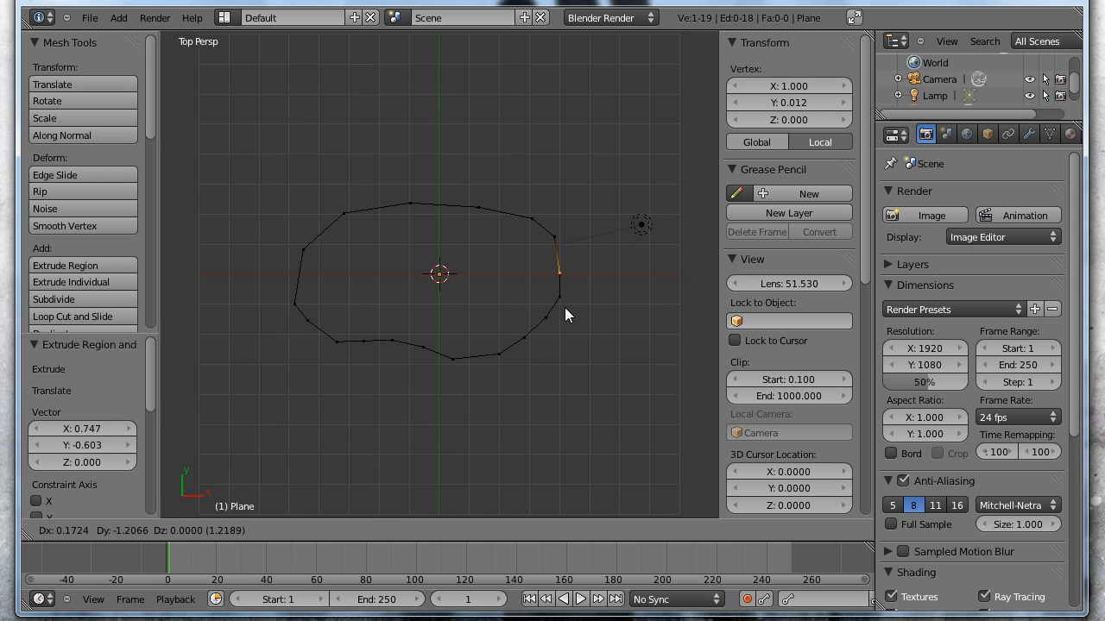
click(565, 308)
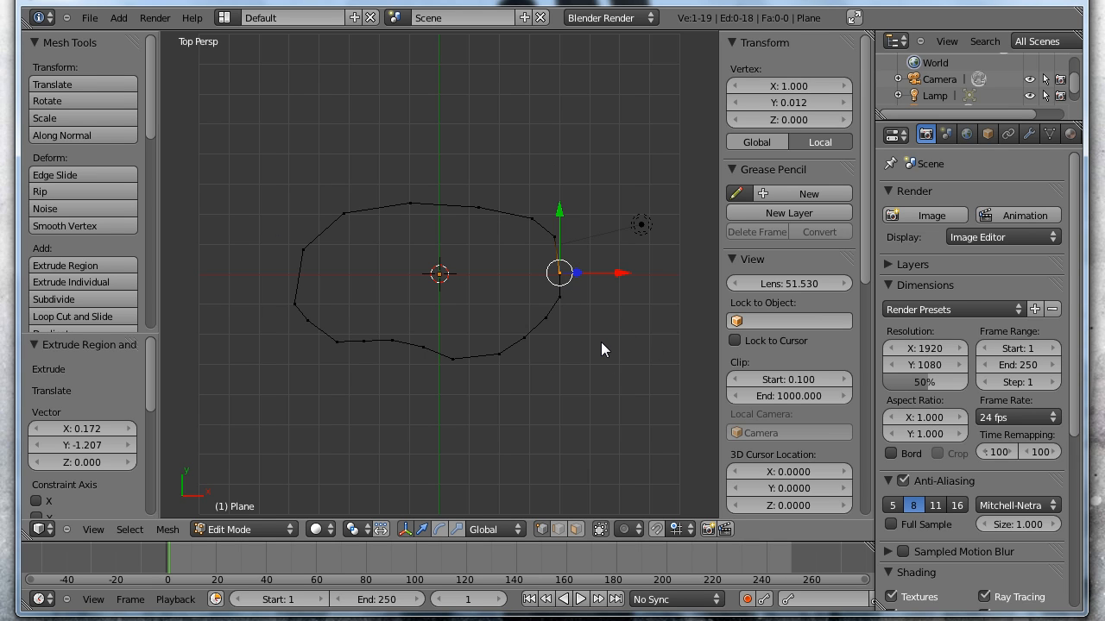
- Box-select the two overlapping vertices at the outline's right end and merge them at center
key(a)
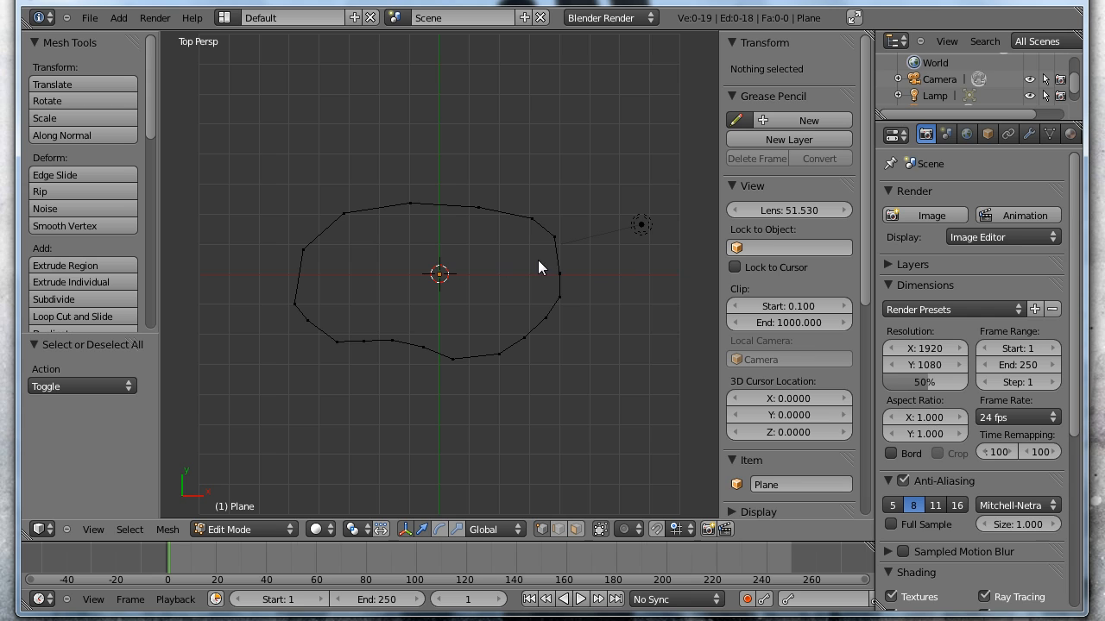
key(b)
drag(540, 262, 574, 293)
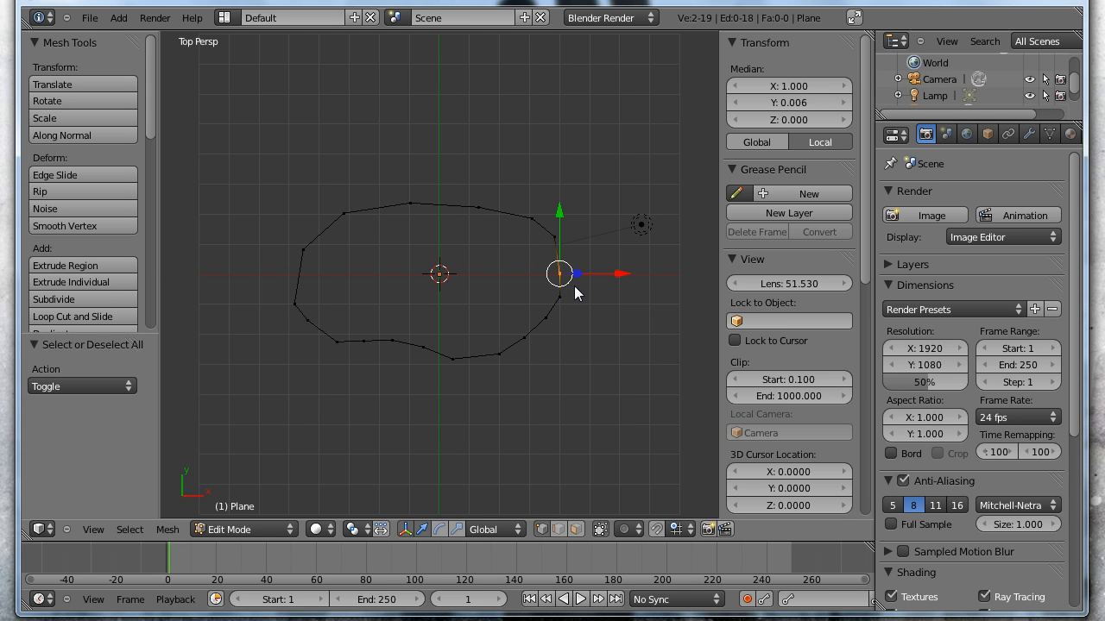
drag(150, 113, 146, 196)
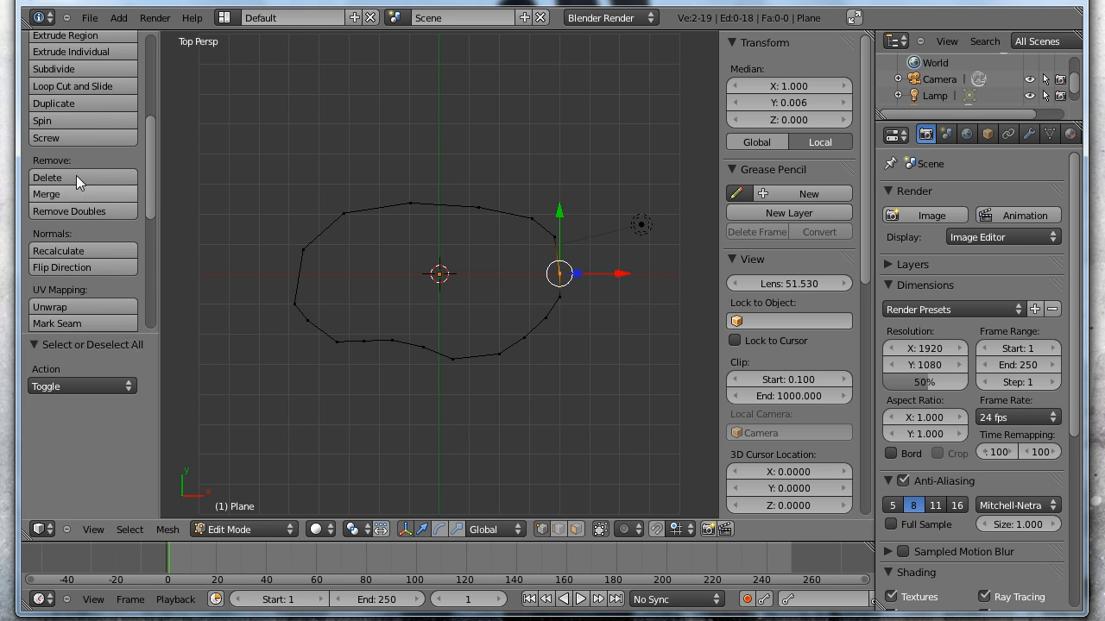
click(53, 190)
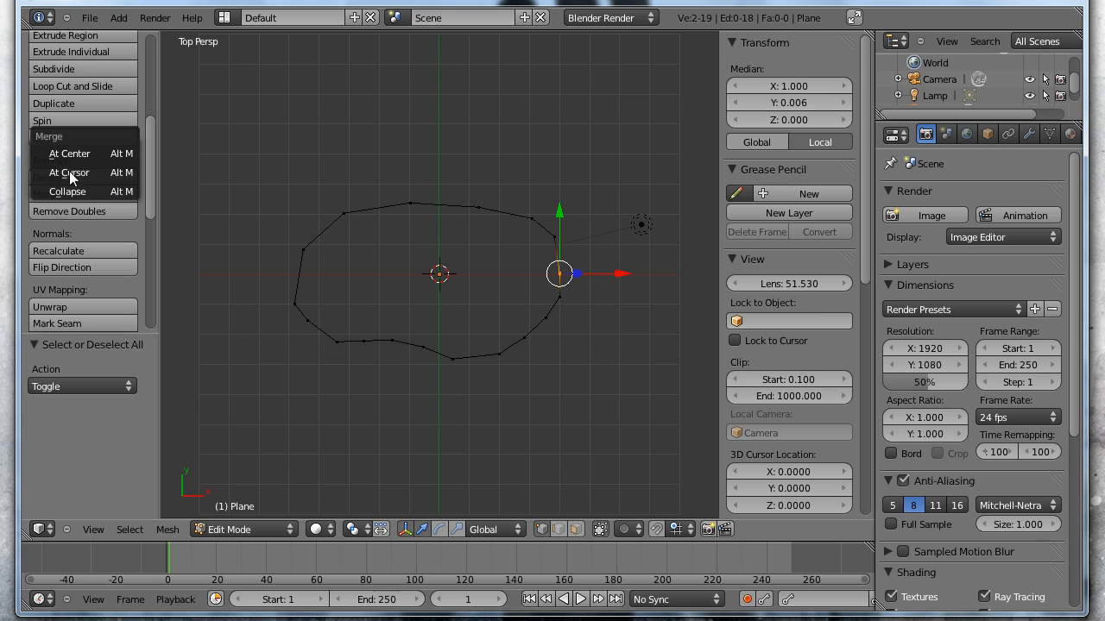
click(71, 152)
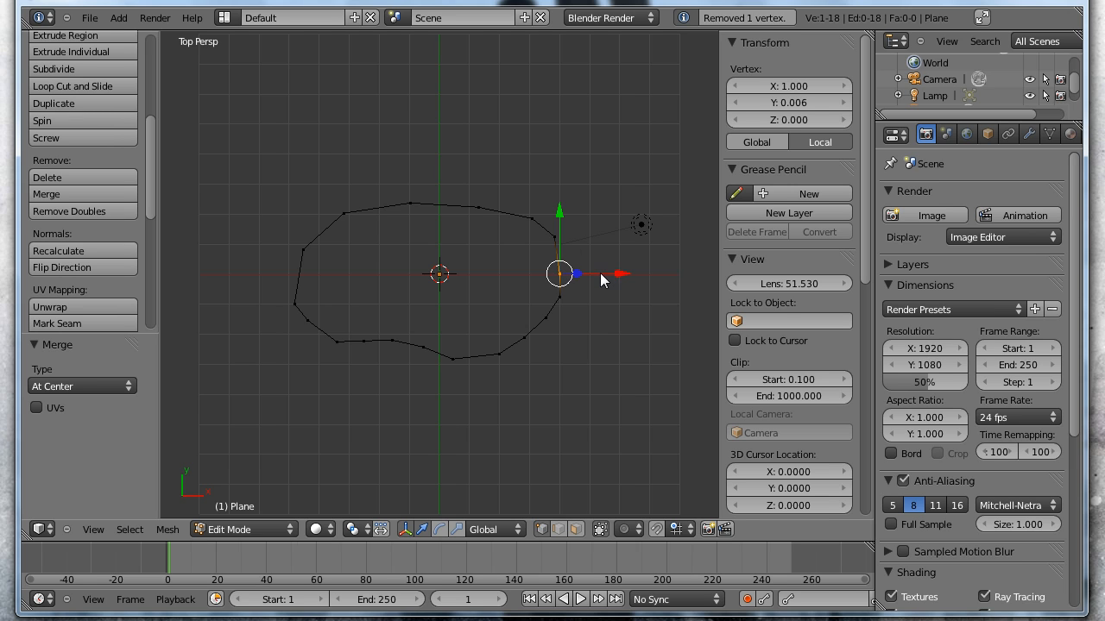
- Move the merged vertex about 0.2 along X, and shift the vertex above it by about X 0.057, Y -0.029
mouse_move(600, 272)
mouse_down()
mouse_move(625, 277)
mouse_move(600, 280)
mouse_move(606, 271)
mouse_up()
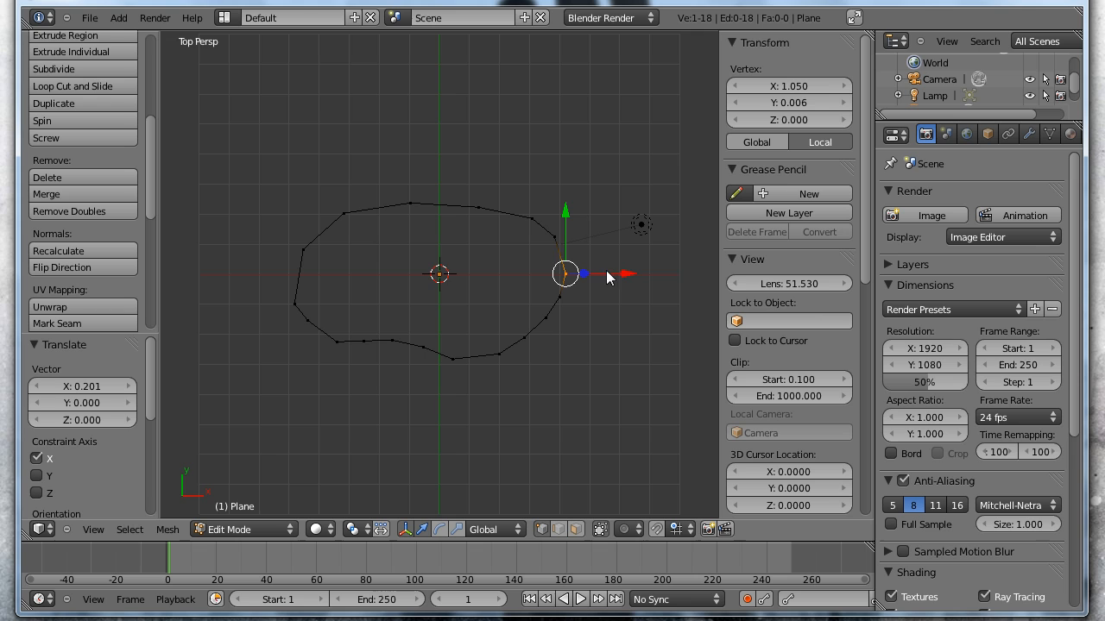
click(553, 235)
right_click(554, 237)
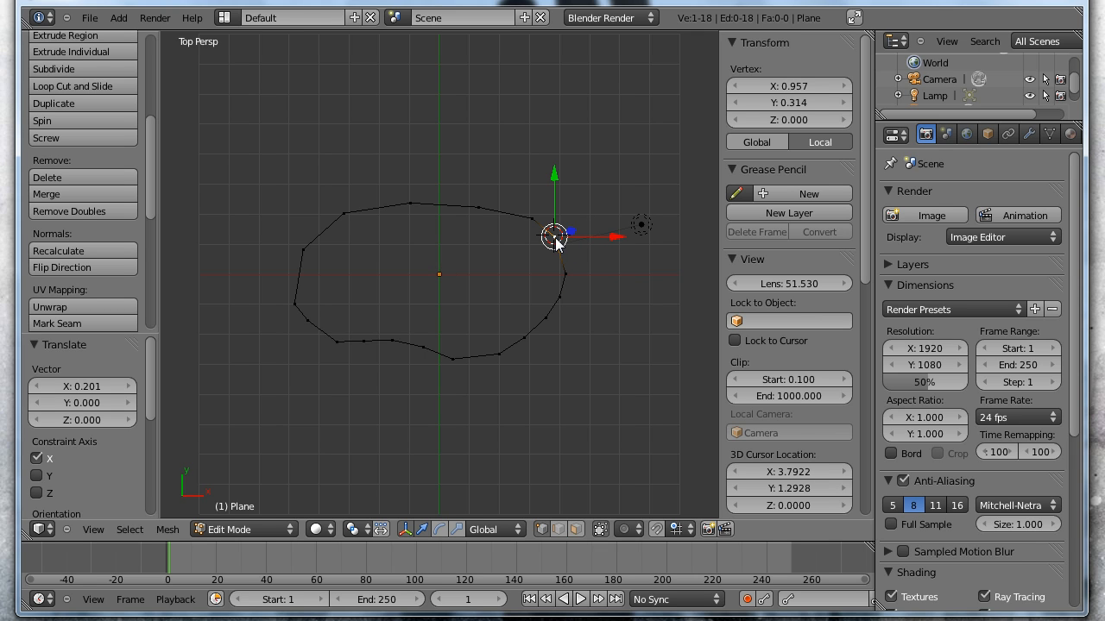
key(g)
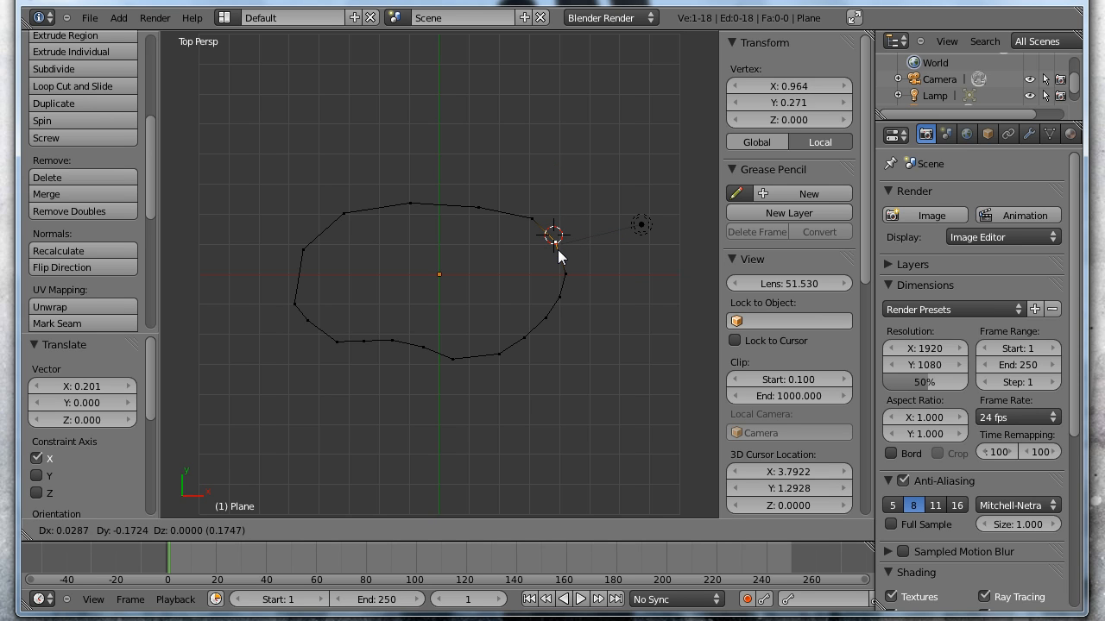
click(557, 242)
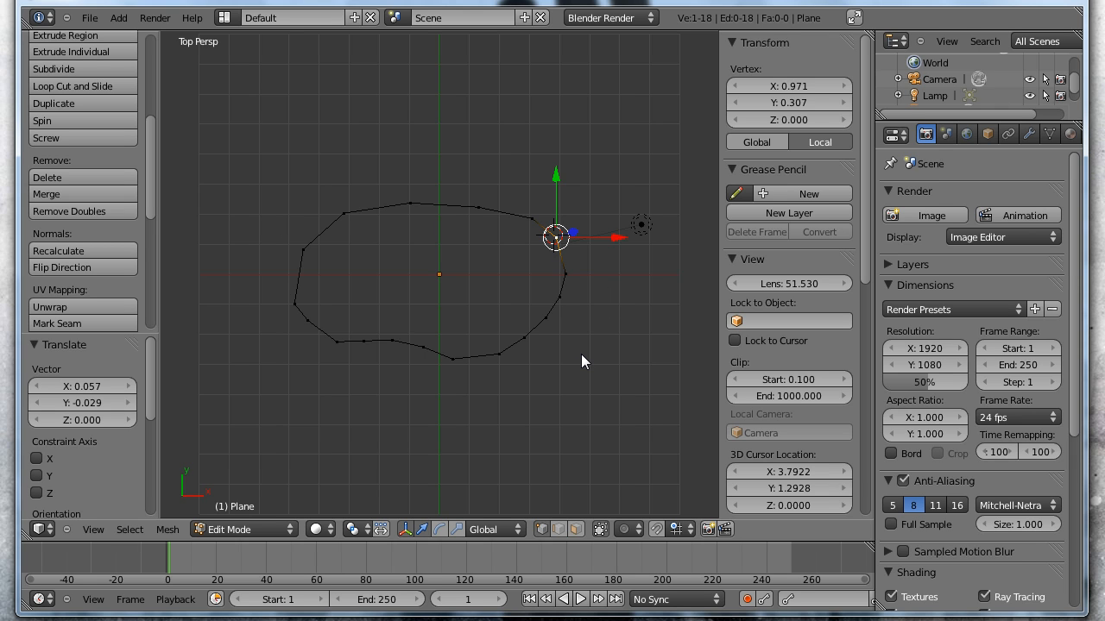
- Select all vertices of the closed outline and show it from an angle in orthographic view
key(a)
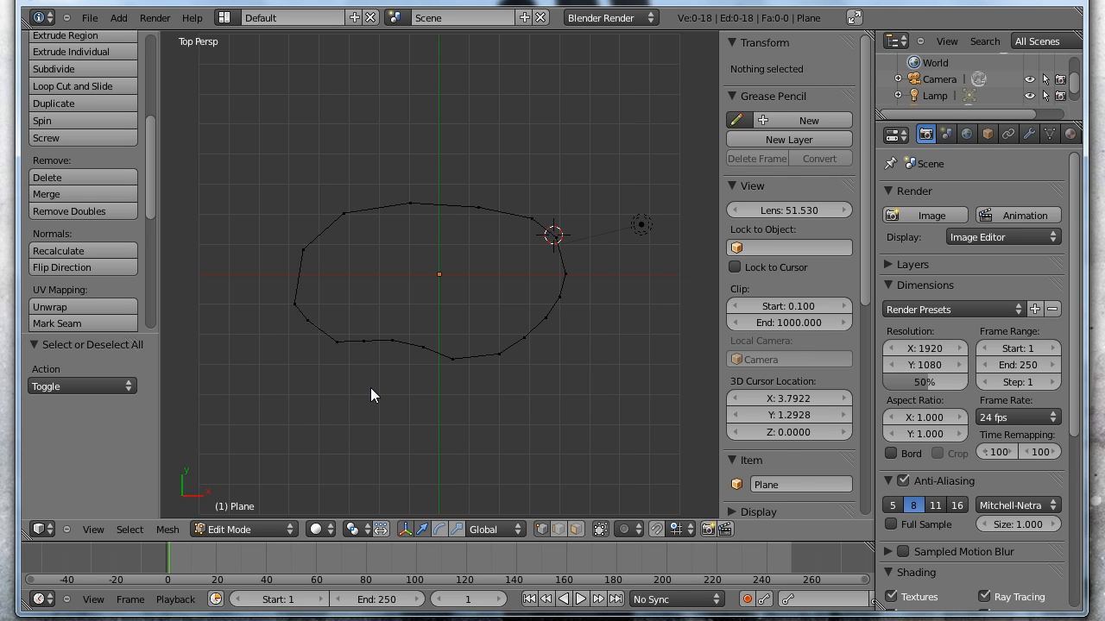
key(a)
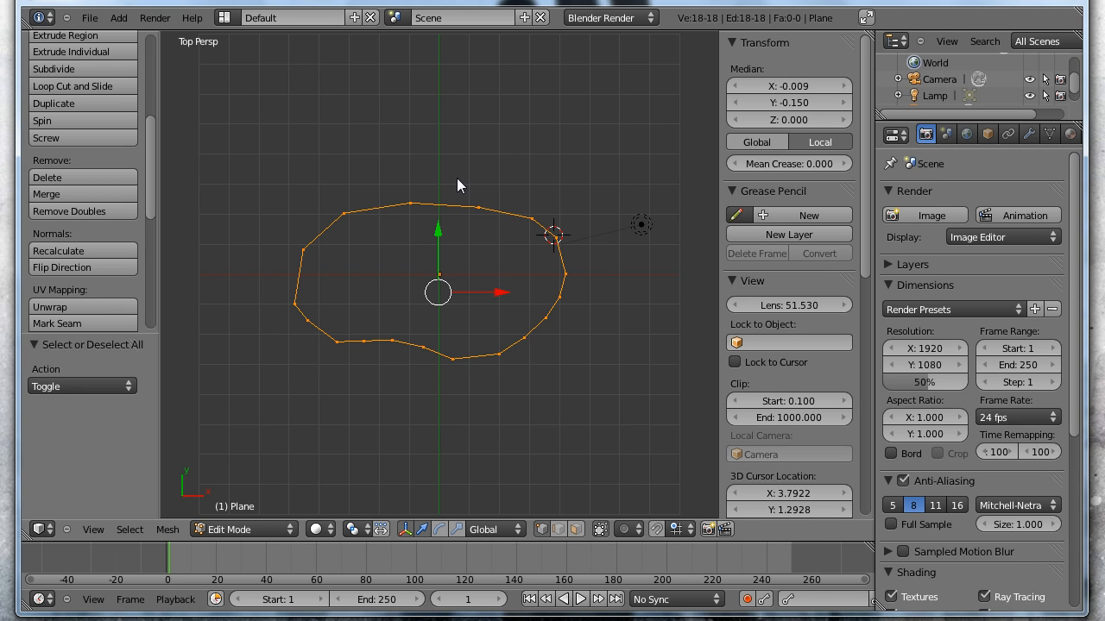
click(430, 280)
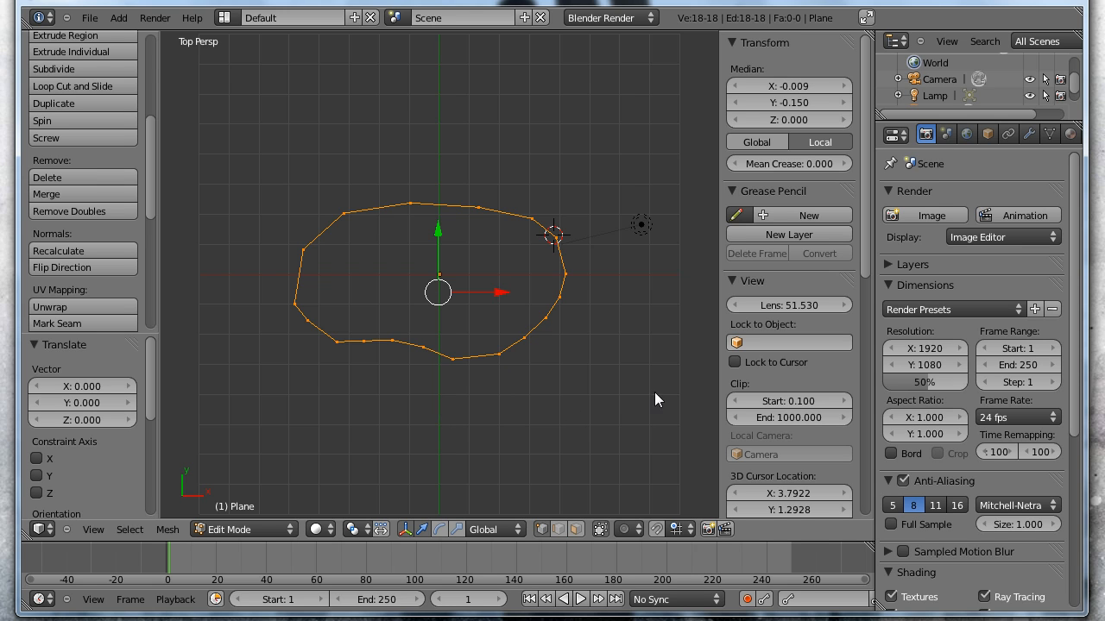
key(KP_5)
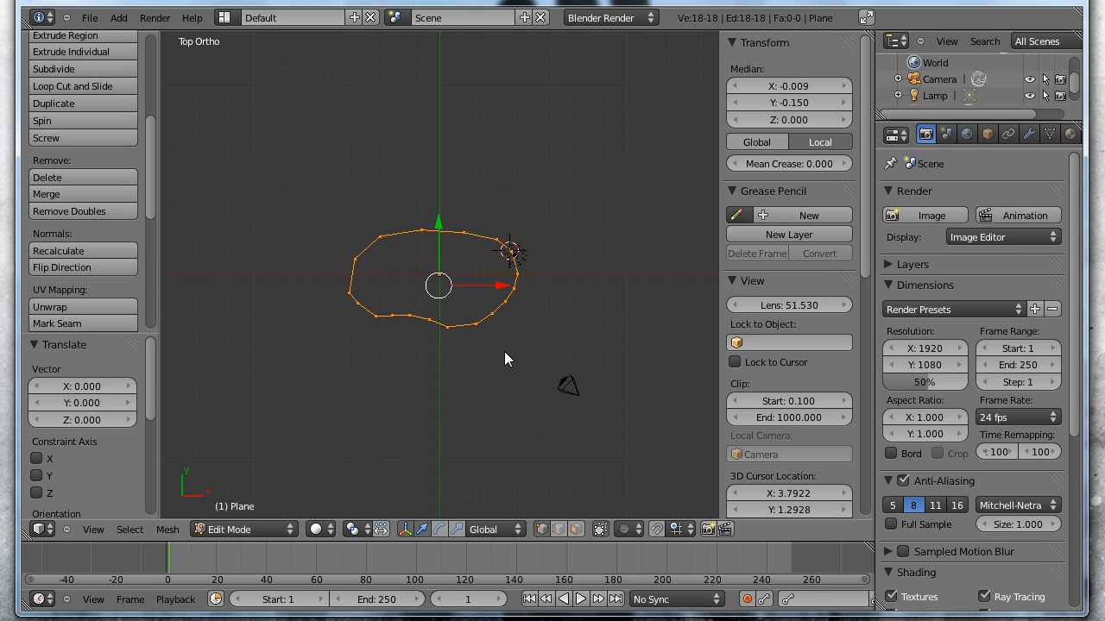
middle_drag(424, 364, 409, 209)
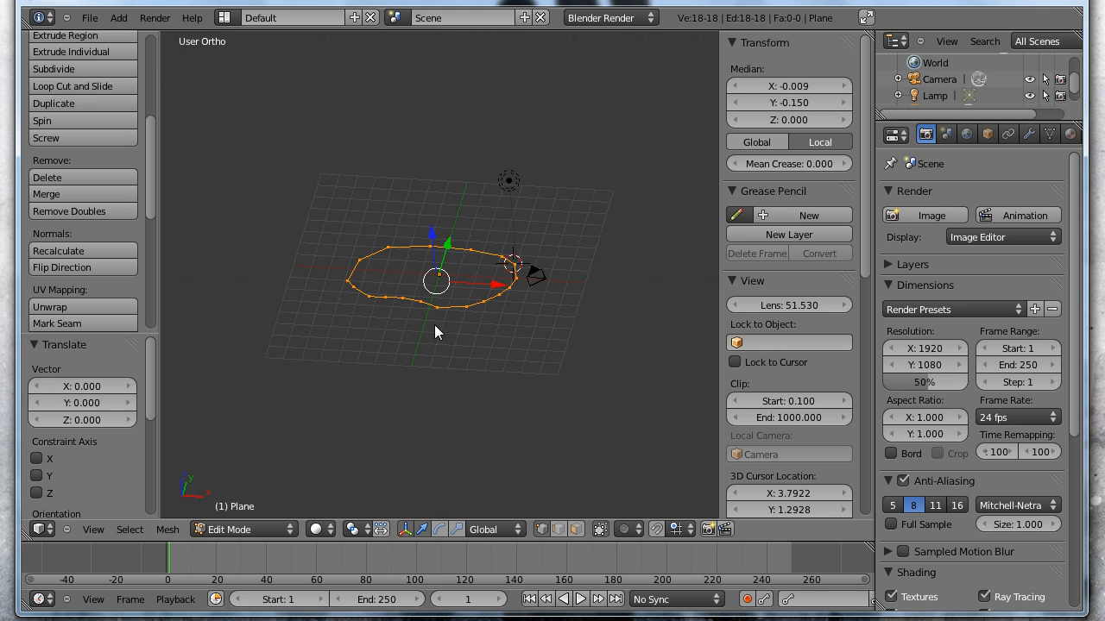
scroll(434, 320, up, 2)
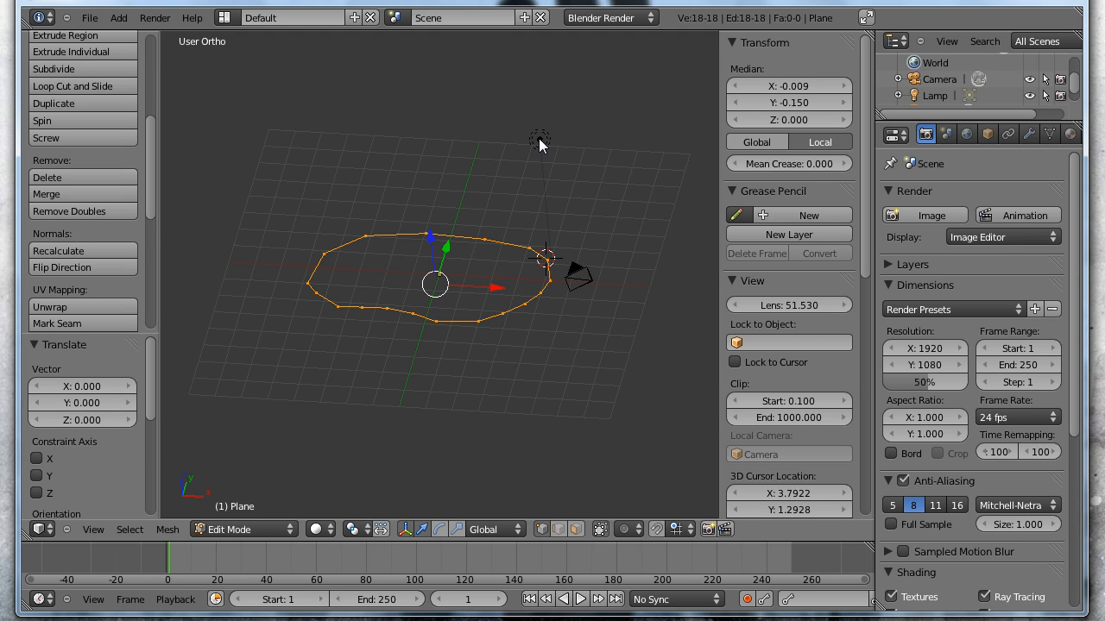
- Switch to Object Mode and move the lamp about 3.294 along X and -12.427 along Y, away from the outline
click(249, 528)
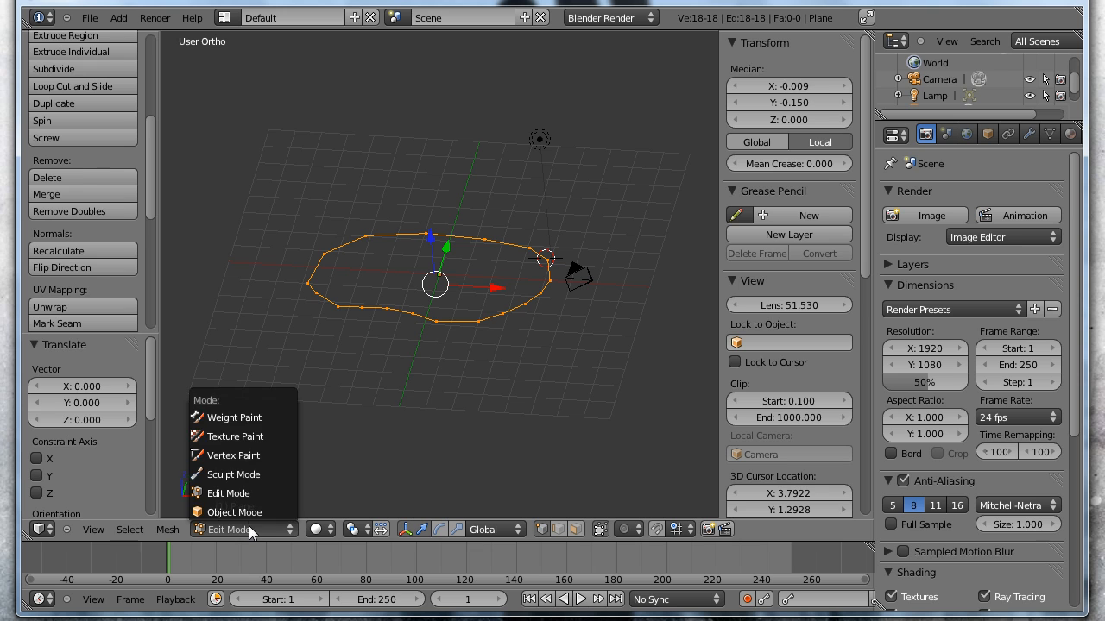
click(247, 513)
right_click(538, 138)
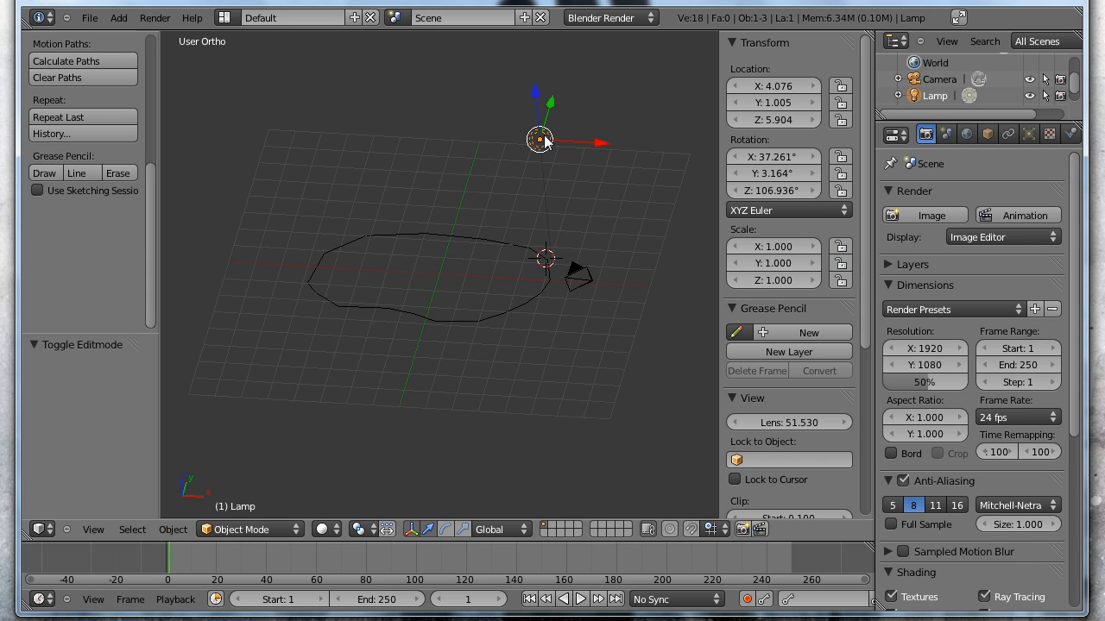
key(g)
key(x)
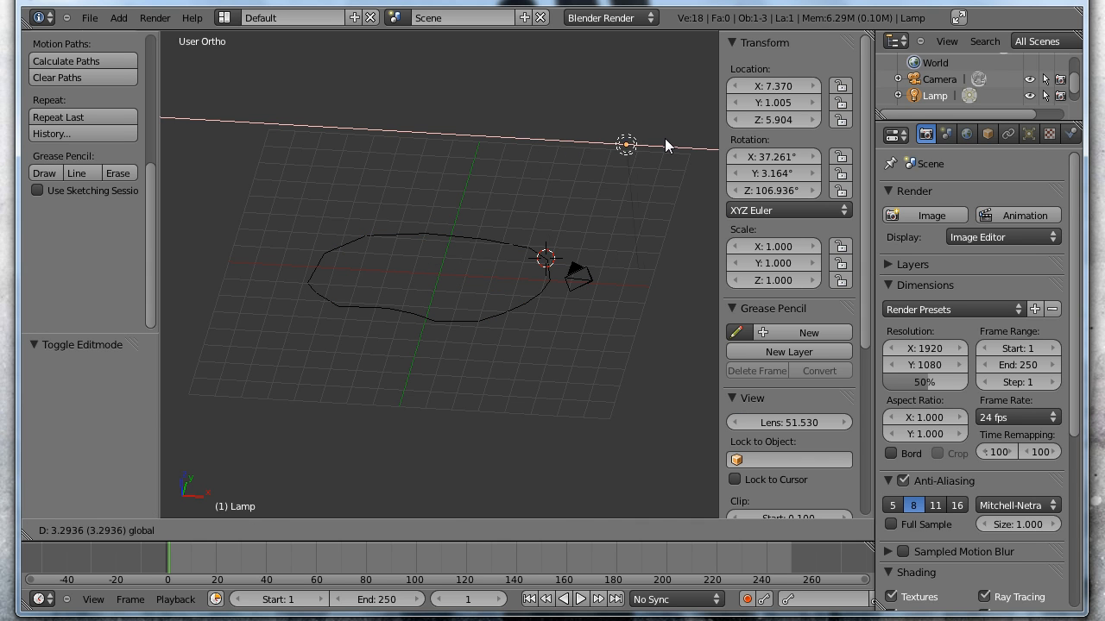
click(665, 138)
key(g)
key(y)
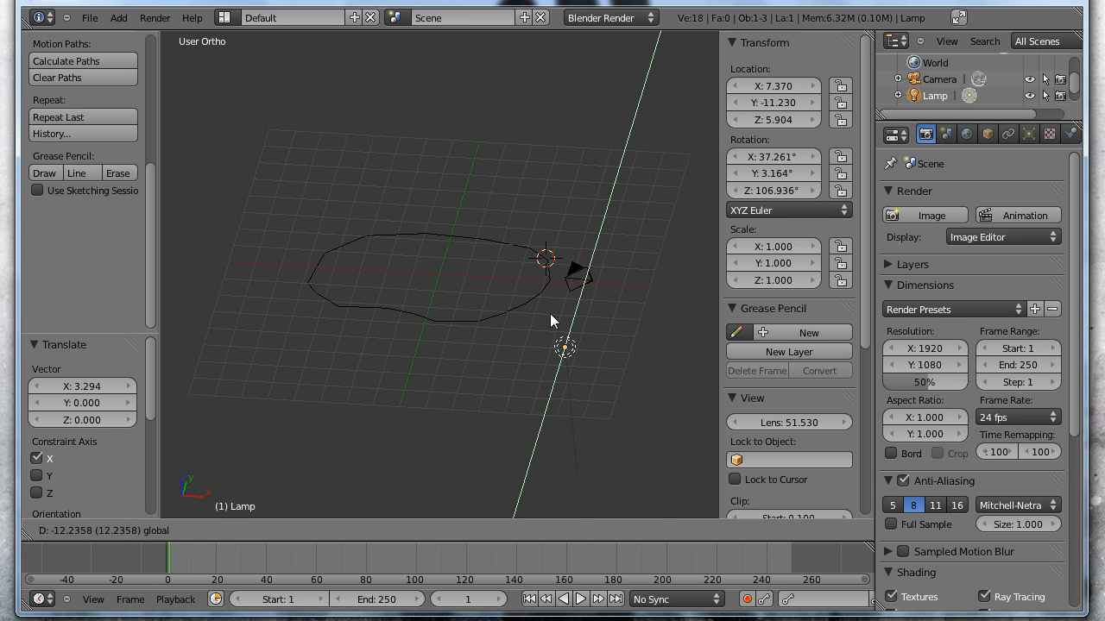
click(550, 317)
- Move the camera about -3.524 along the Y axis
right_click(587, 281)
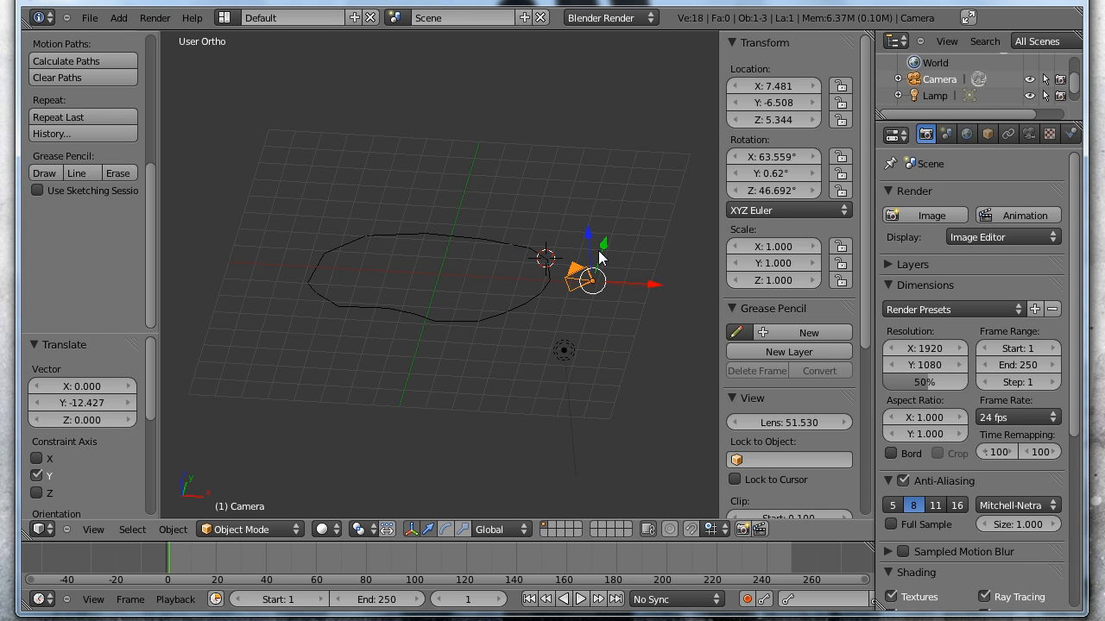
key(g)
key(y)
click(586, 315)
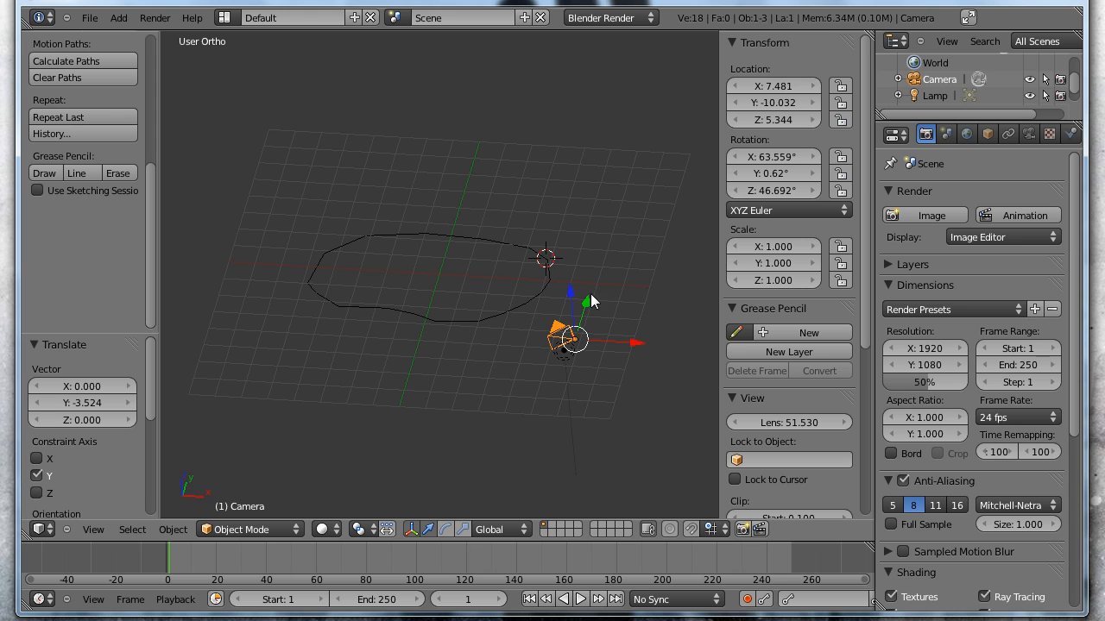
- Select the outline object and switch it to Edit Mode
middle_drag(482, 344, 435, 357)
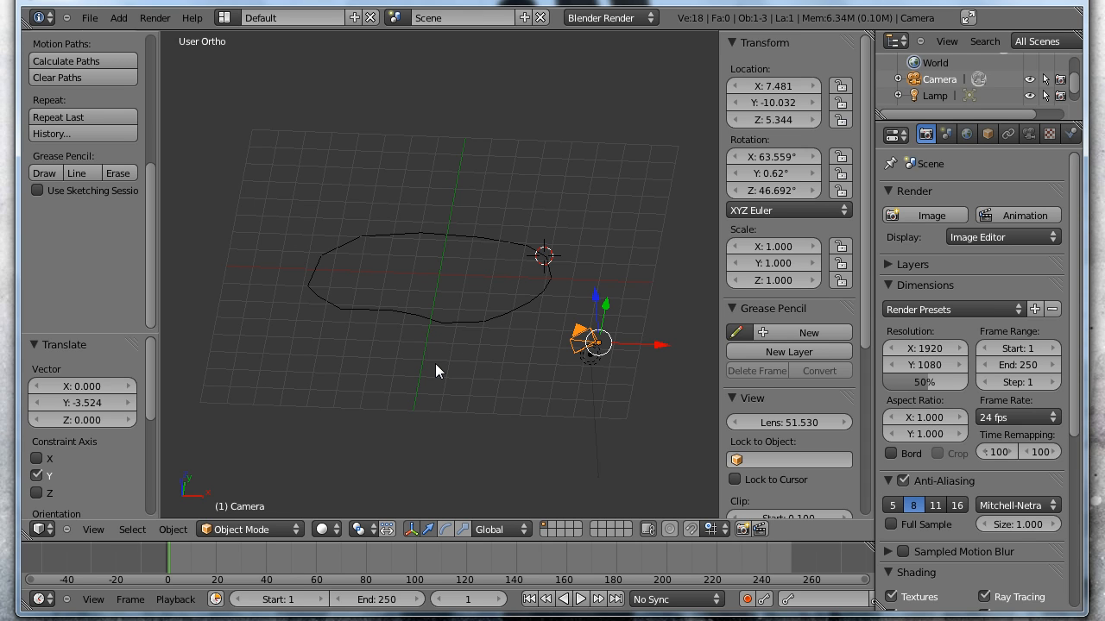
click(279, 529)
click(286, 433)
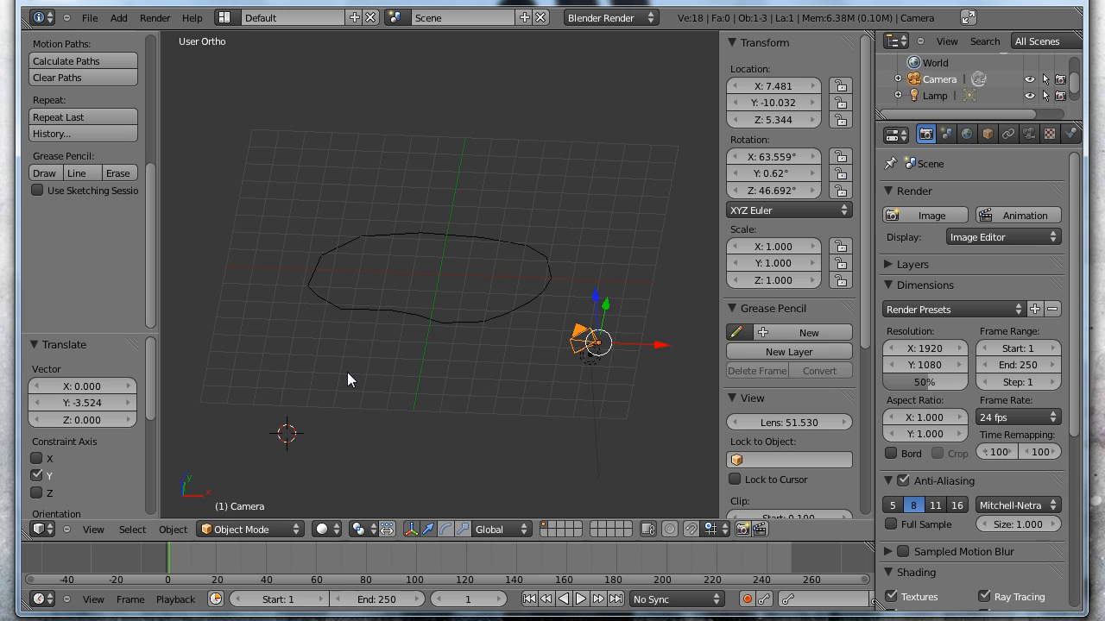
right_click(403, 311)
click(263, 528)
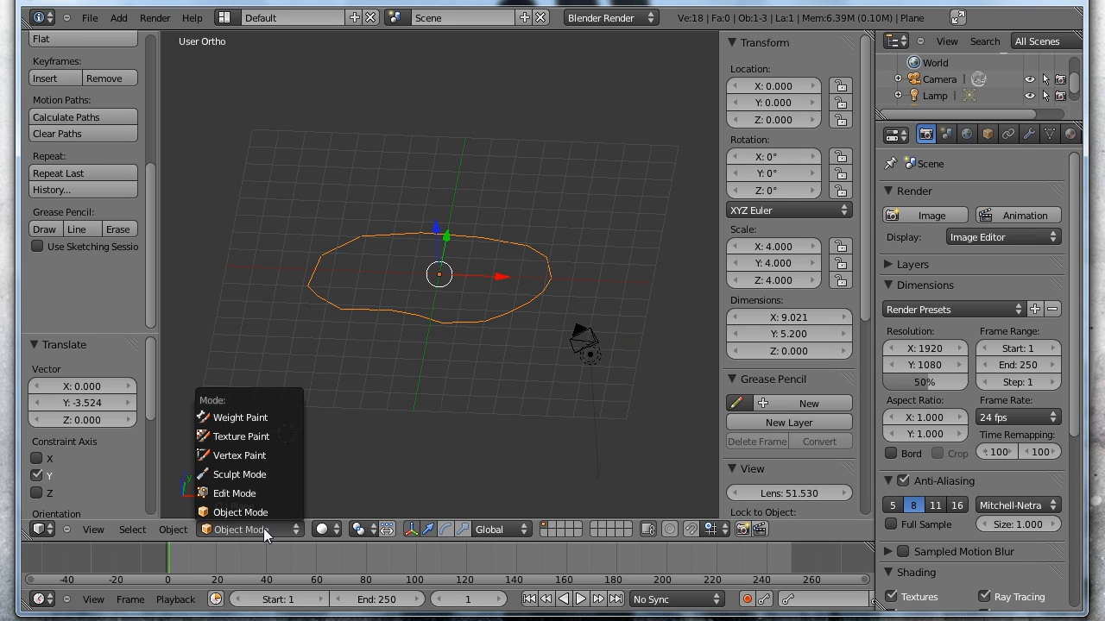
click(260, 494)
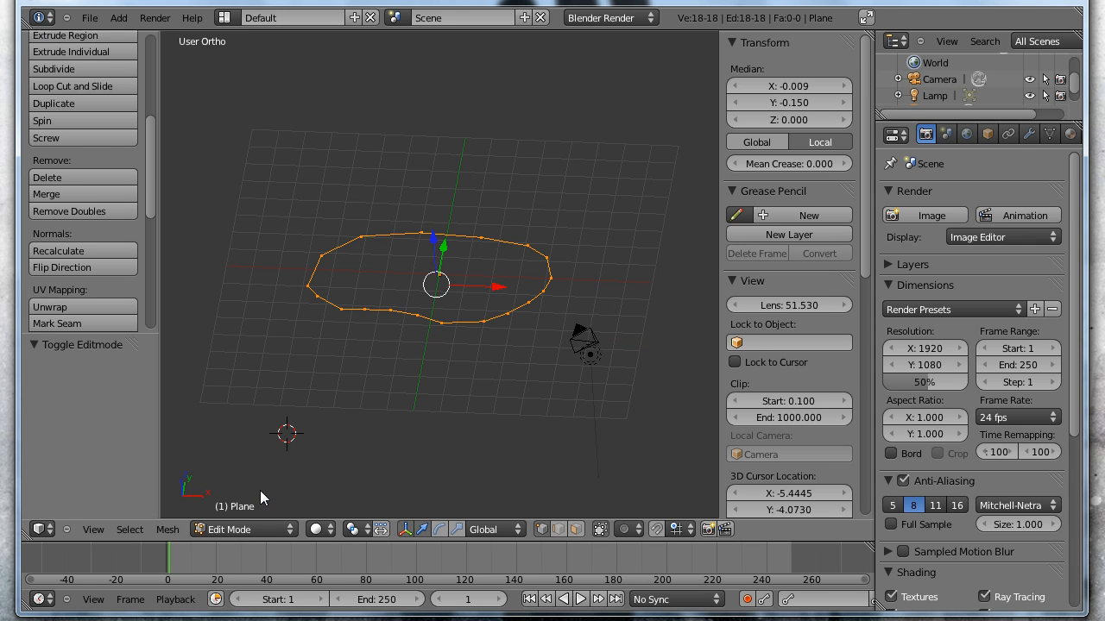
- Fill the closed outline with faces using the Fill operation
middle_drag(364, 324, 370, 313)
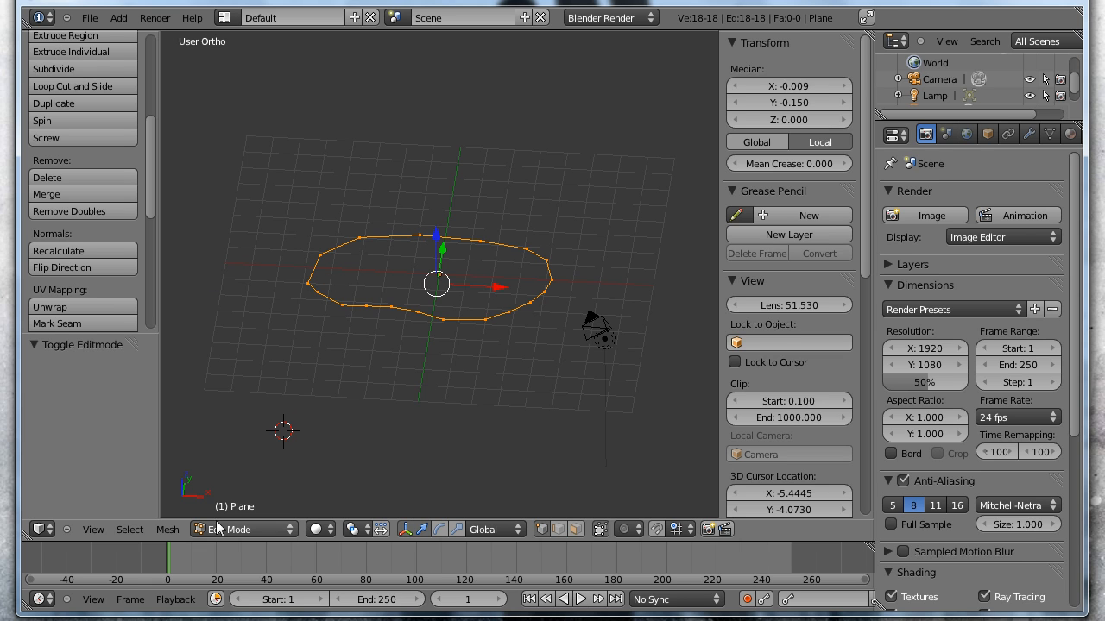
click(167, 529)
mouse_move(186, 286)
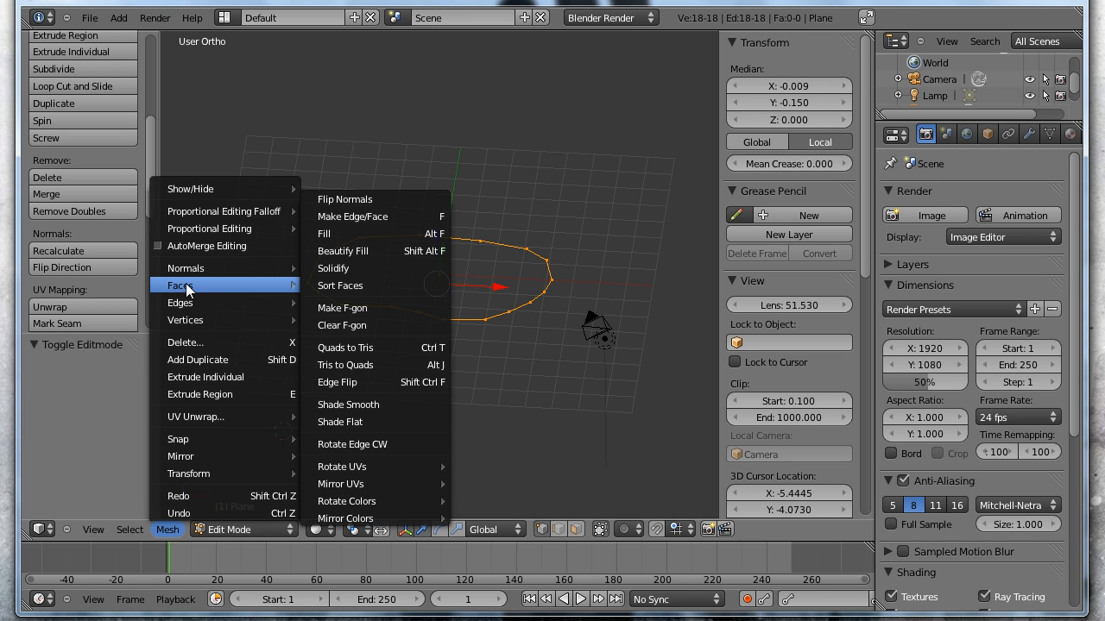
click(340, 233)
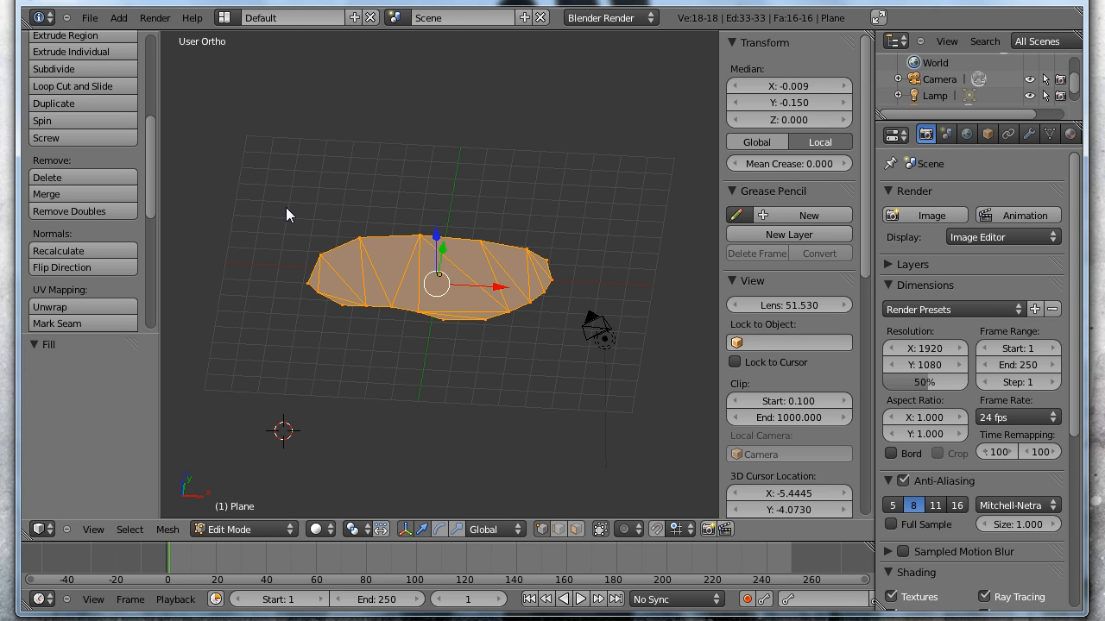
- Subdivide the filled surface with one cut and even out its triangles with Beautify Fill
mouse_move(287, 220)
middle_down()
mouse_move(285, 231)
mouse_move(283, 218)
middle_up()
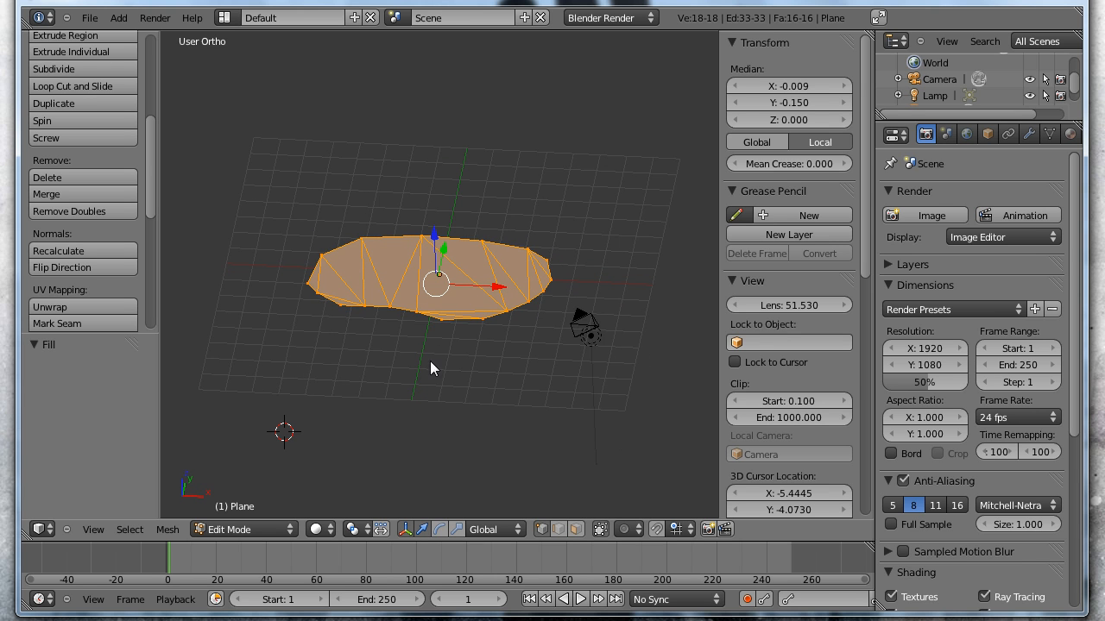
middle_drag(431, 367, 463, 407)
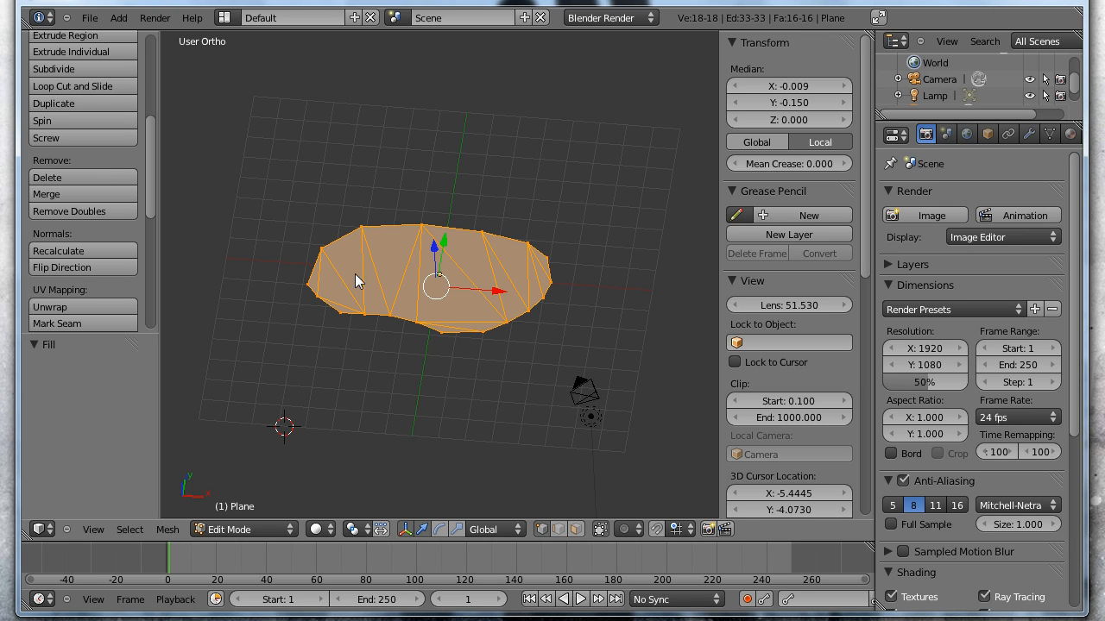
drag(147, 159, 147, 139)
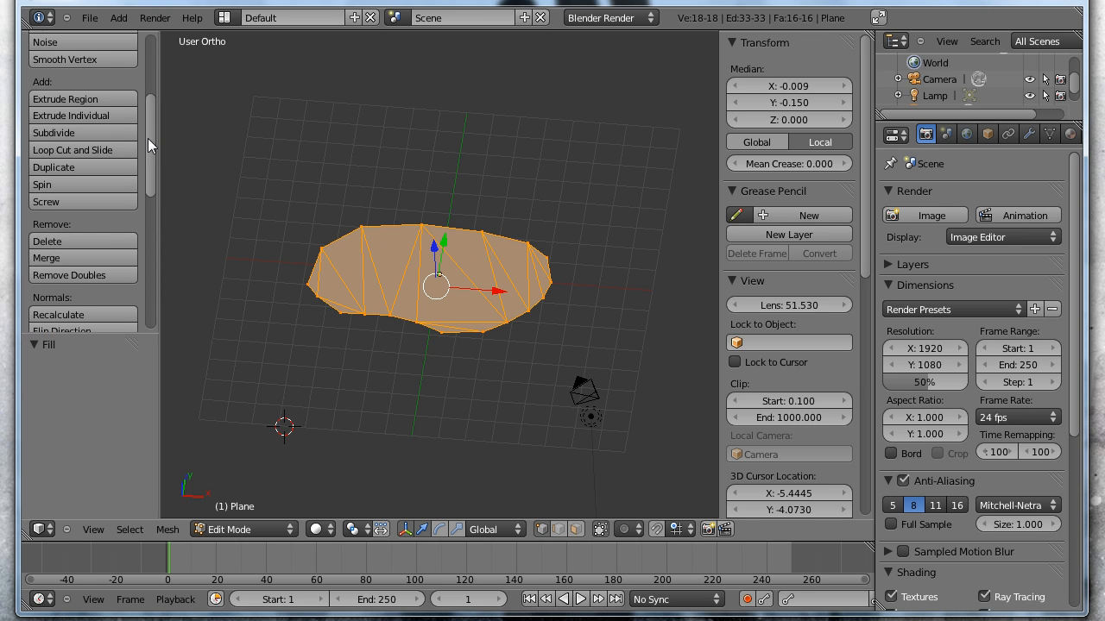
click(57, 129)
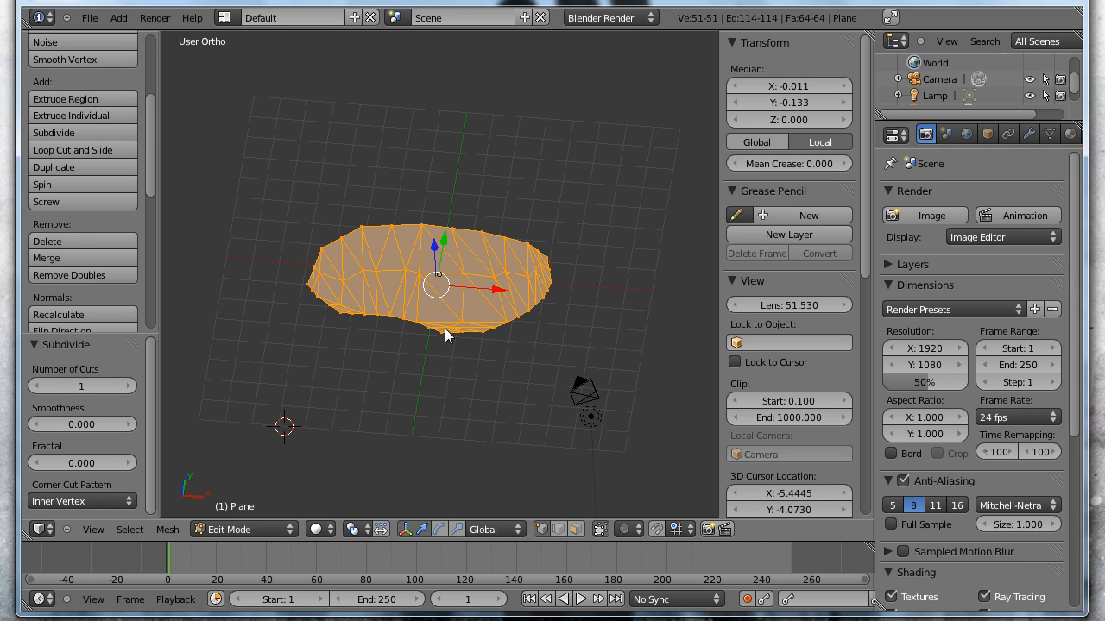
click(167, 529)
mouse_move(209, 284)
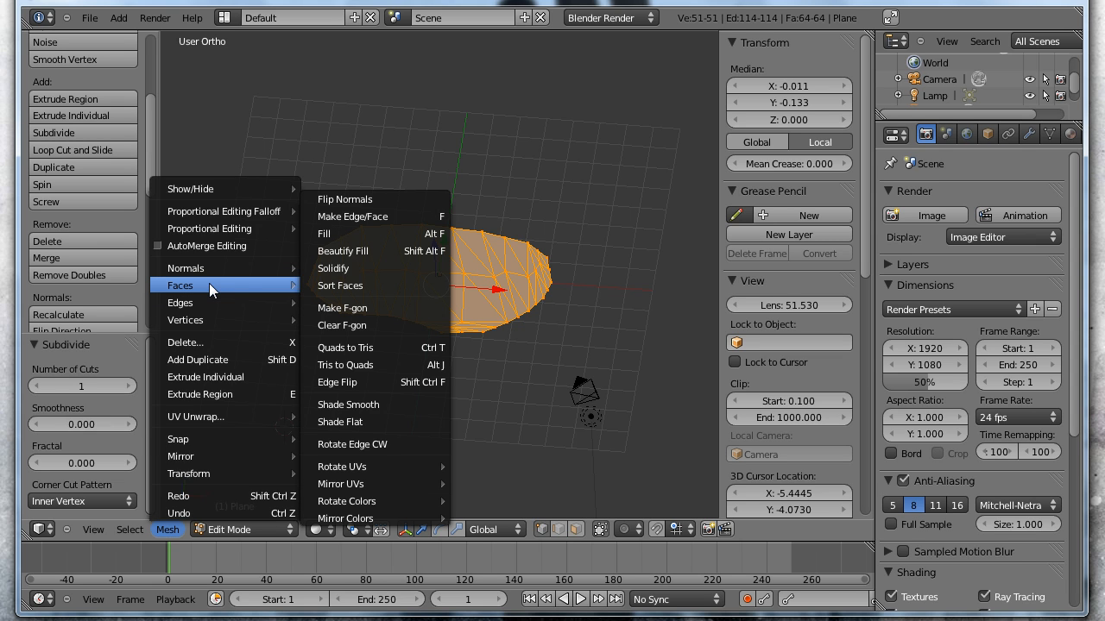
click(349, 252)
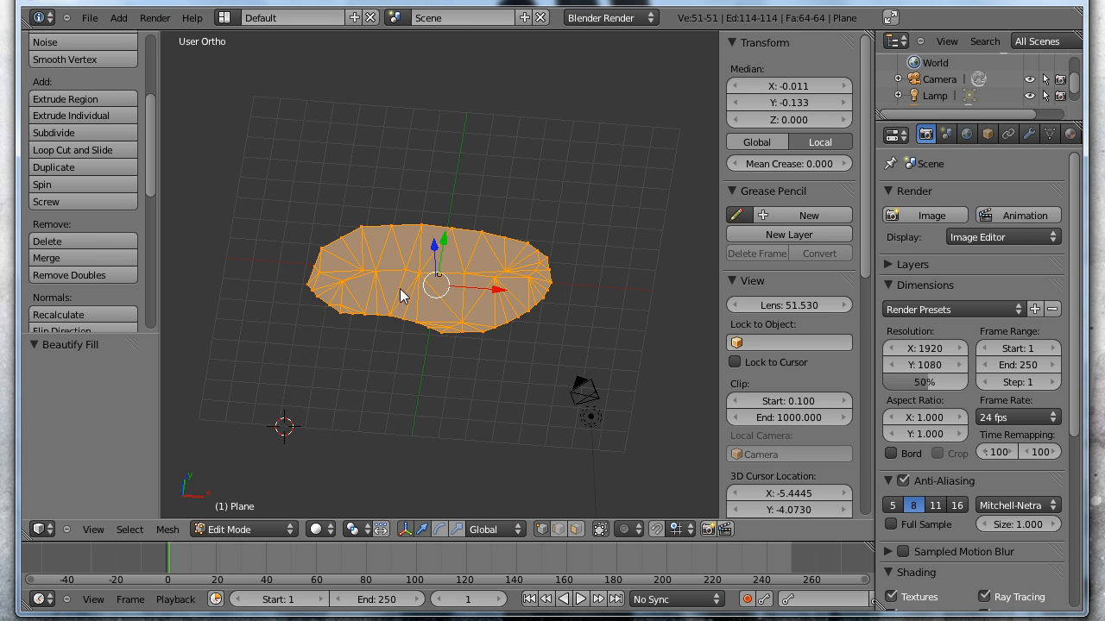
- Convert the surface's triangles to quads with Tris to Quads
middle_drag(400, 288, 395, 277)
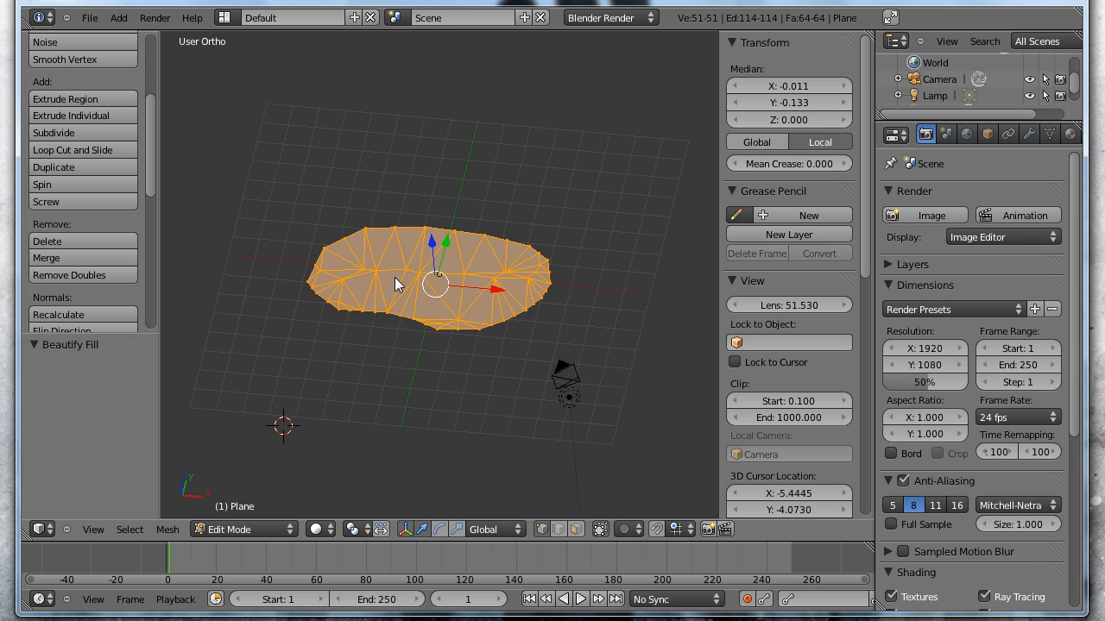
click(165, 531)
mouse_move(208, 283)
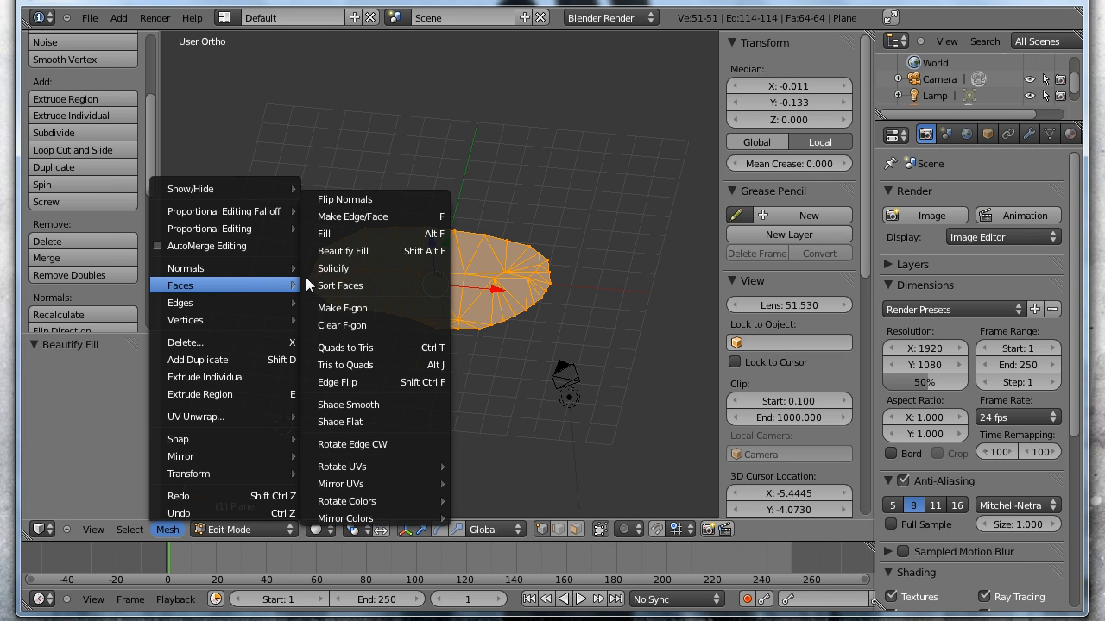
click(365, 364)
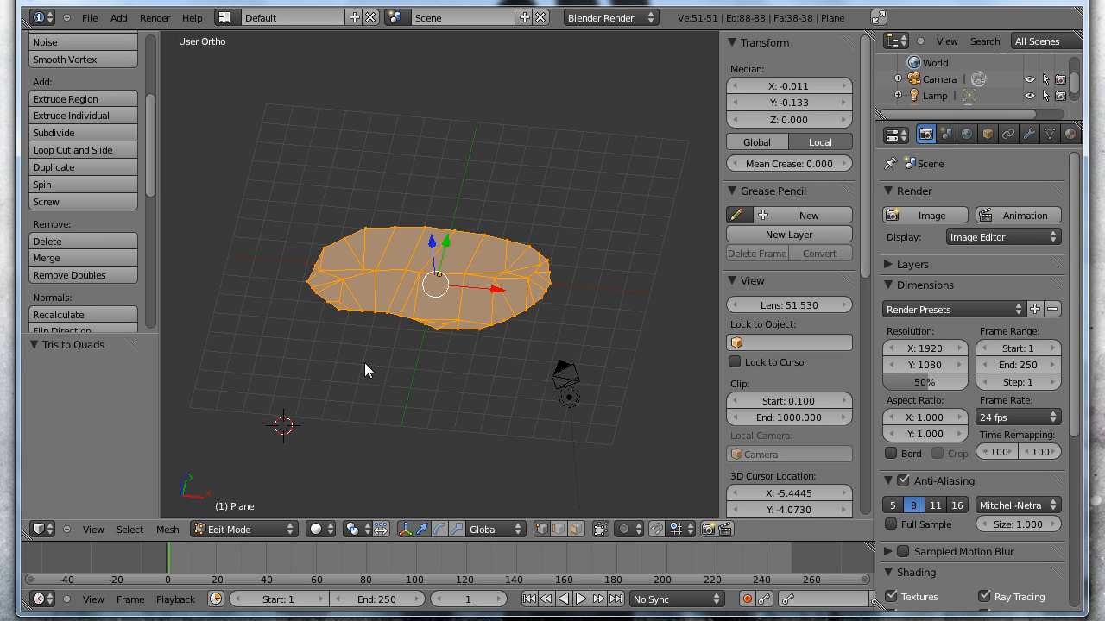
- In edge select mode, clear the selection and select the edge loop along the concave front boundary of the shape
middle_drag(365, 363, 410, 263)
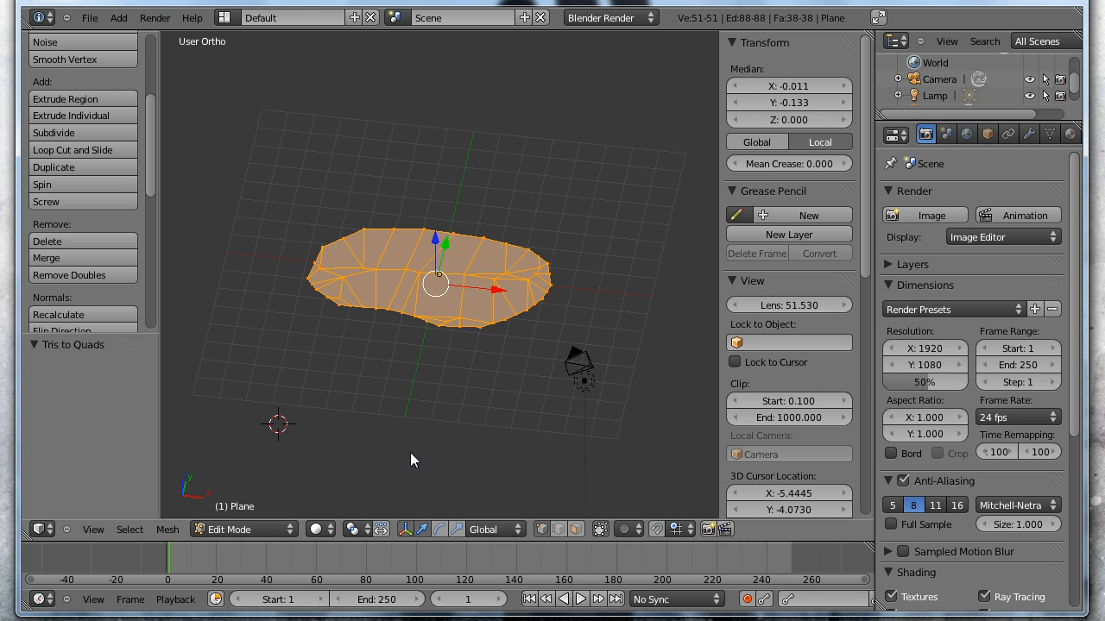
click(559, 529)
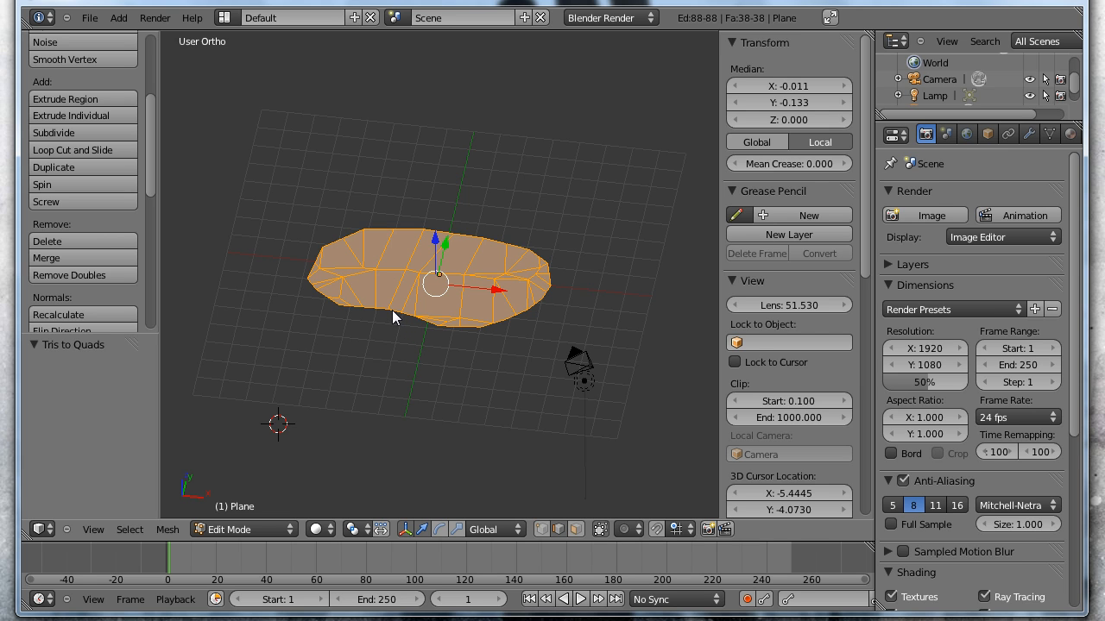
key(a)
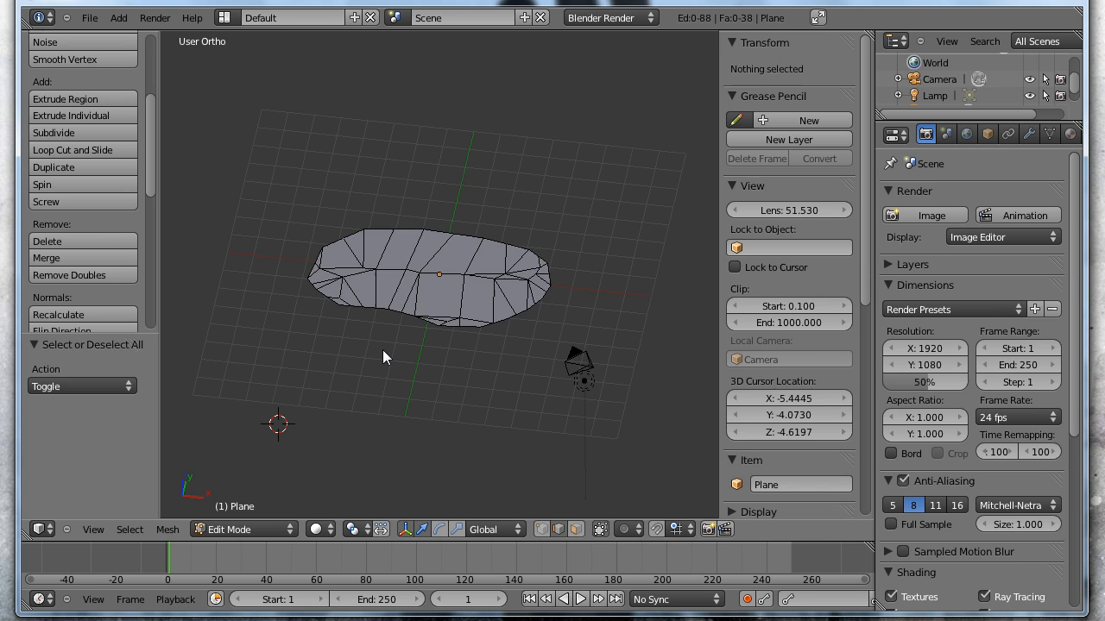
right_click(395, 310)
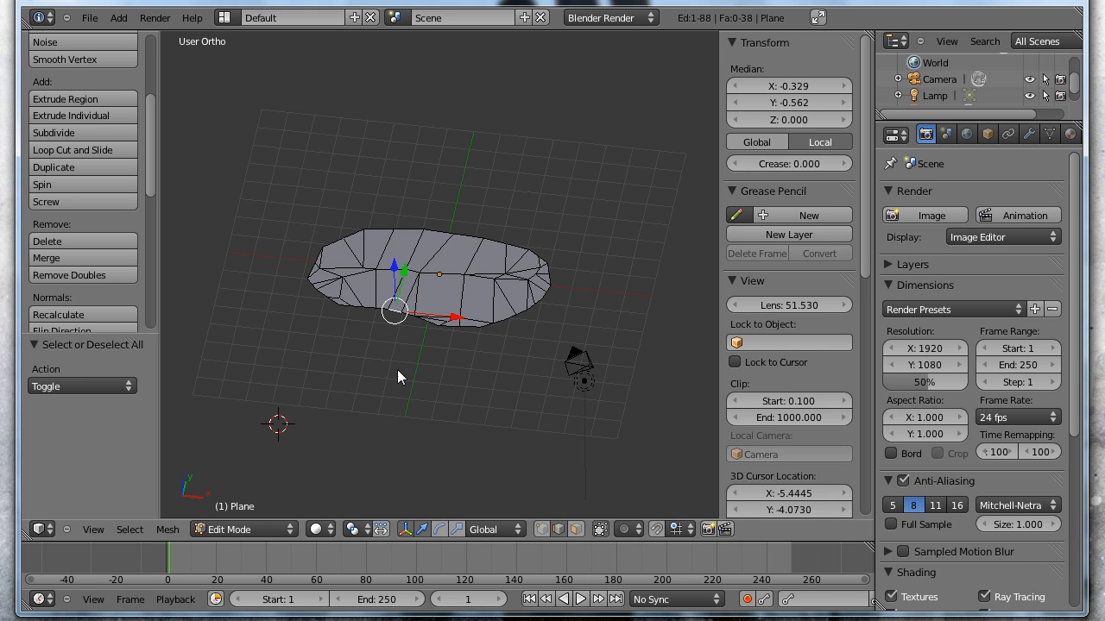
click(130, 529)
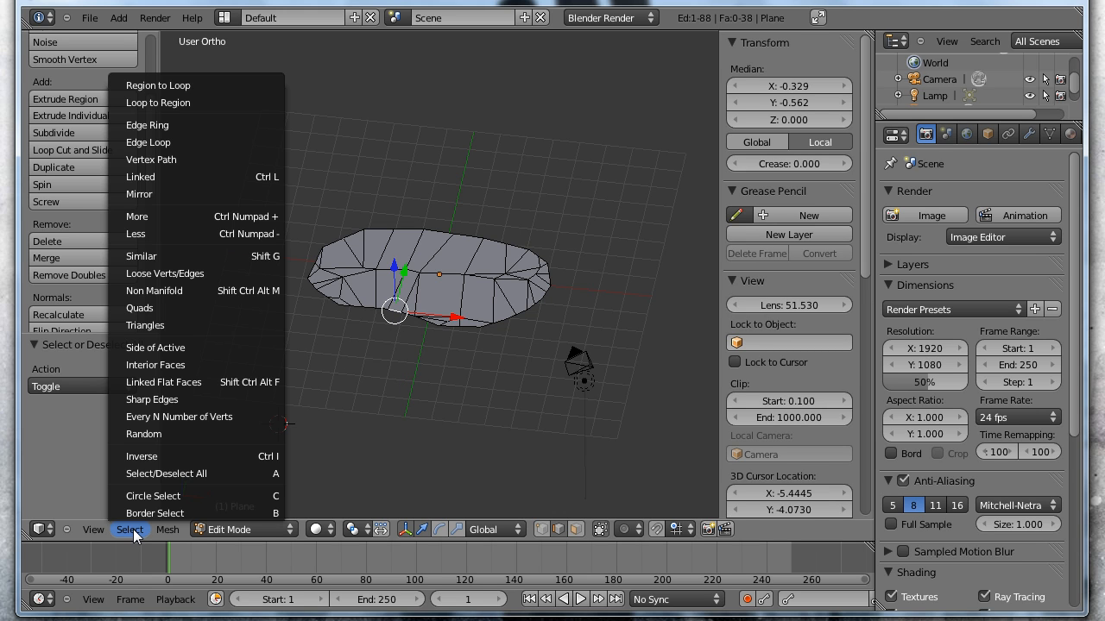
click(167, 144)
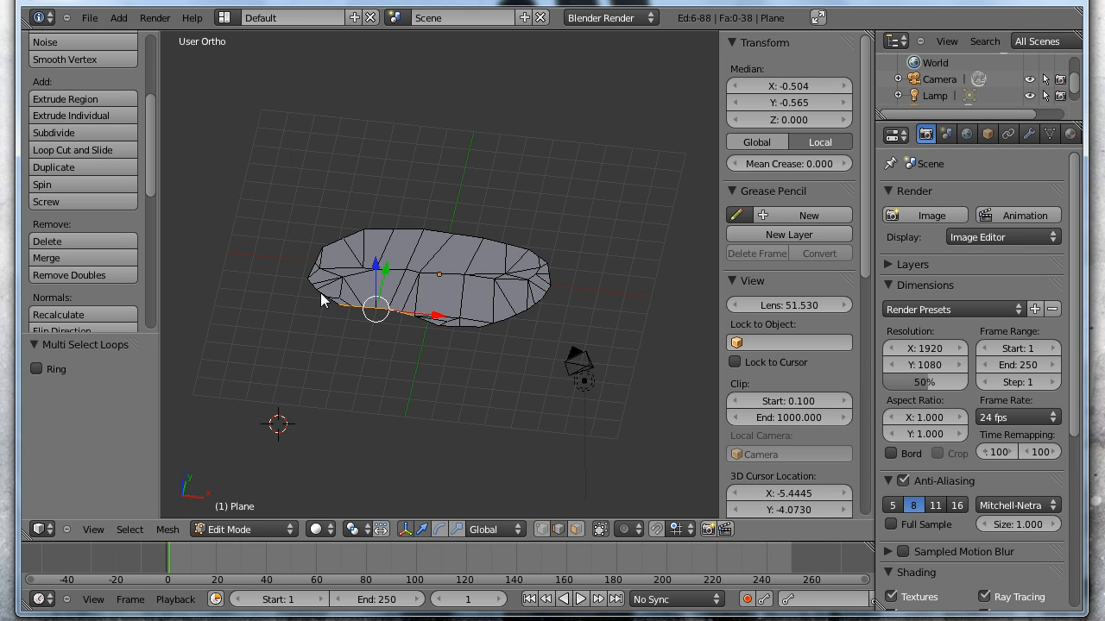
- Add boundary edges at the shape's left end and back side to the selection and extend them to their edge loops
shift+right_click(308, 279)
shift+right_click(332, 244)
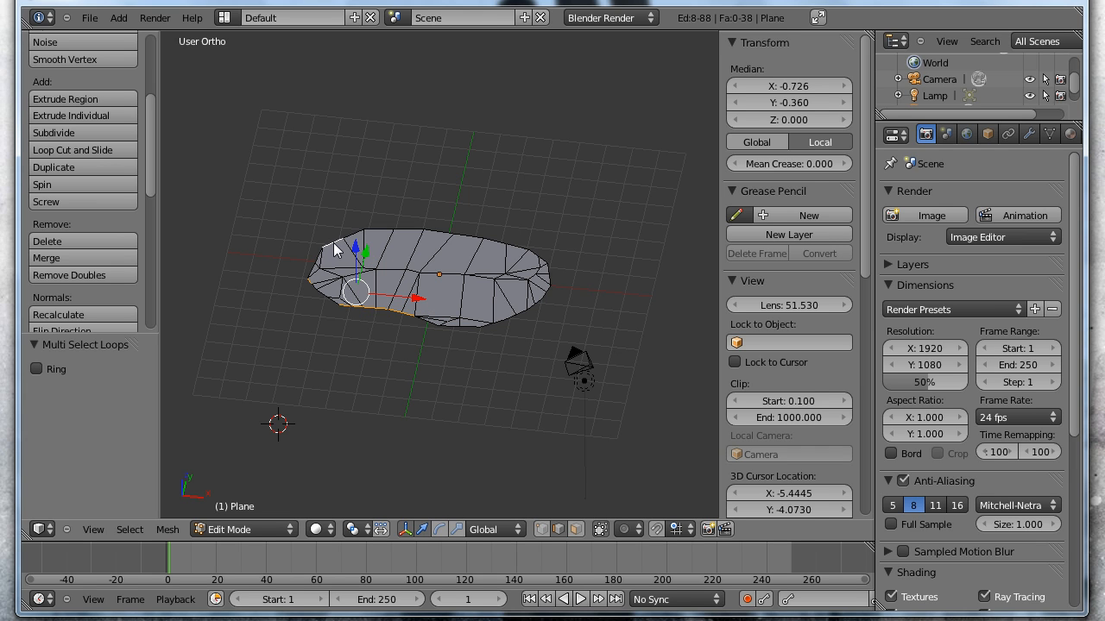
shift+right_click(441, 238)
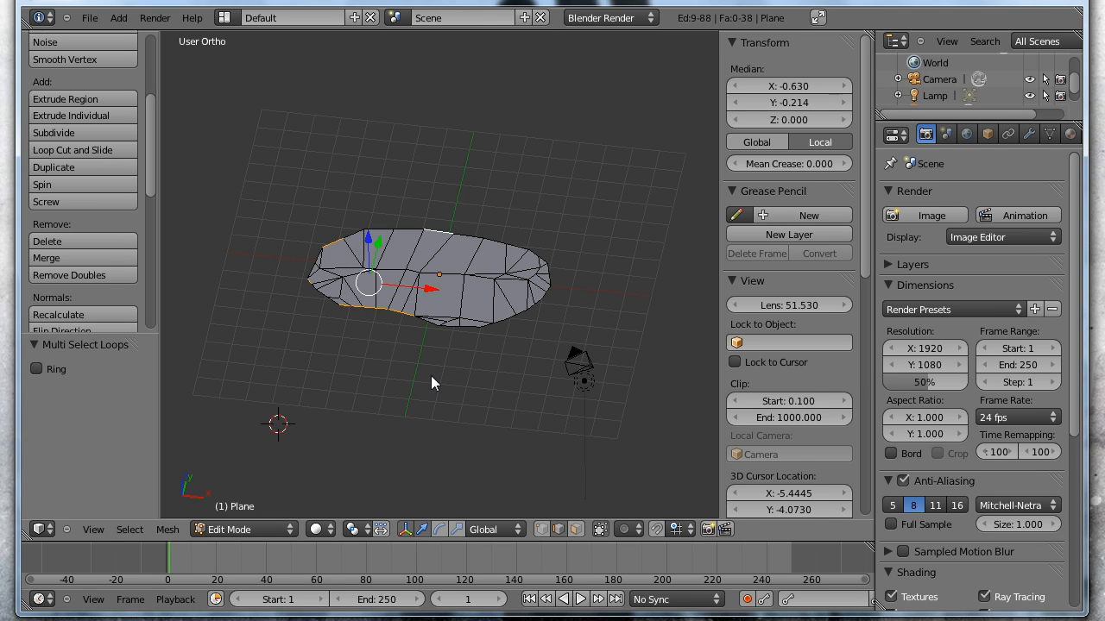
click(130, 530)
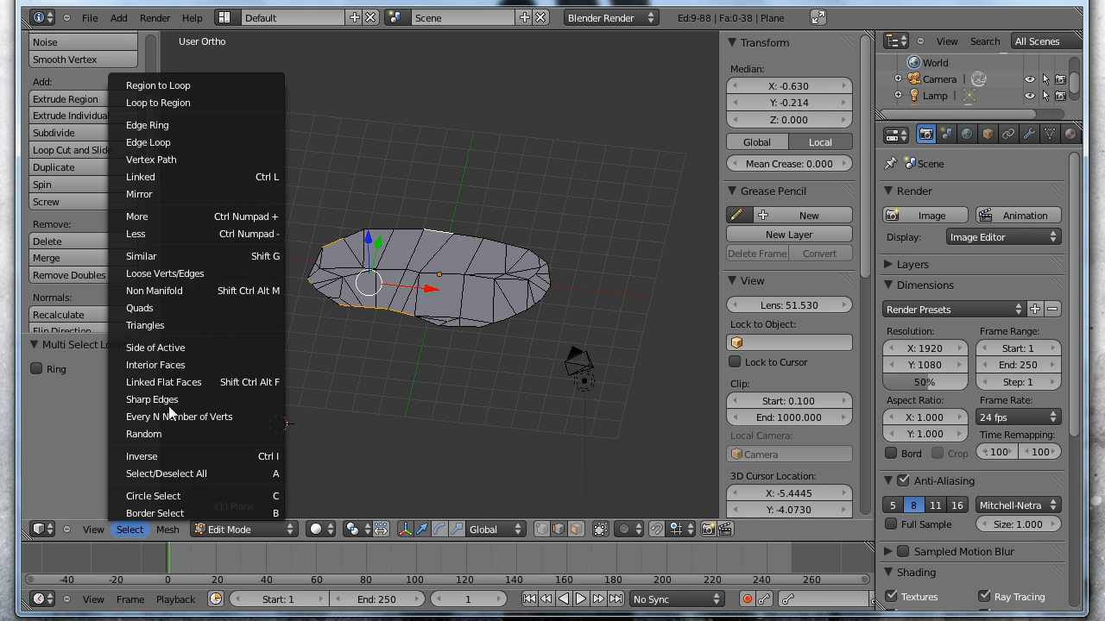
click(163, 142)
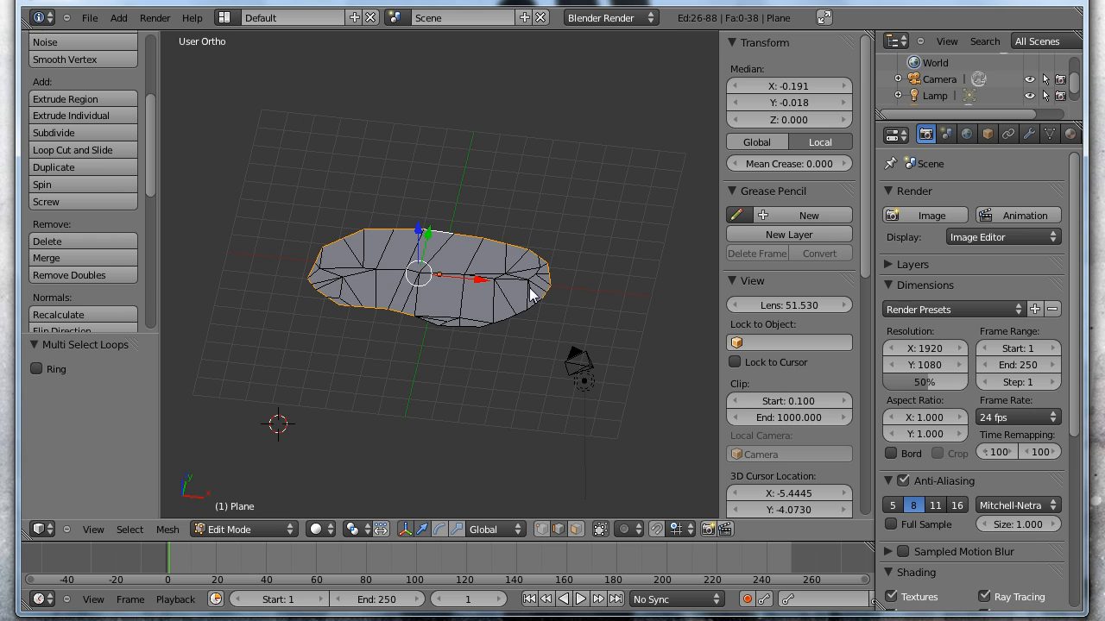
- Complete the boundary selection by adding the remaining edges along the shape's front right side and extending them to their edge loop
shift+right_click(431, 319)
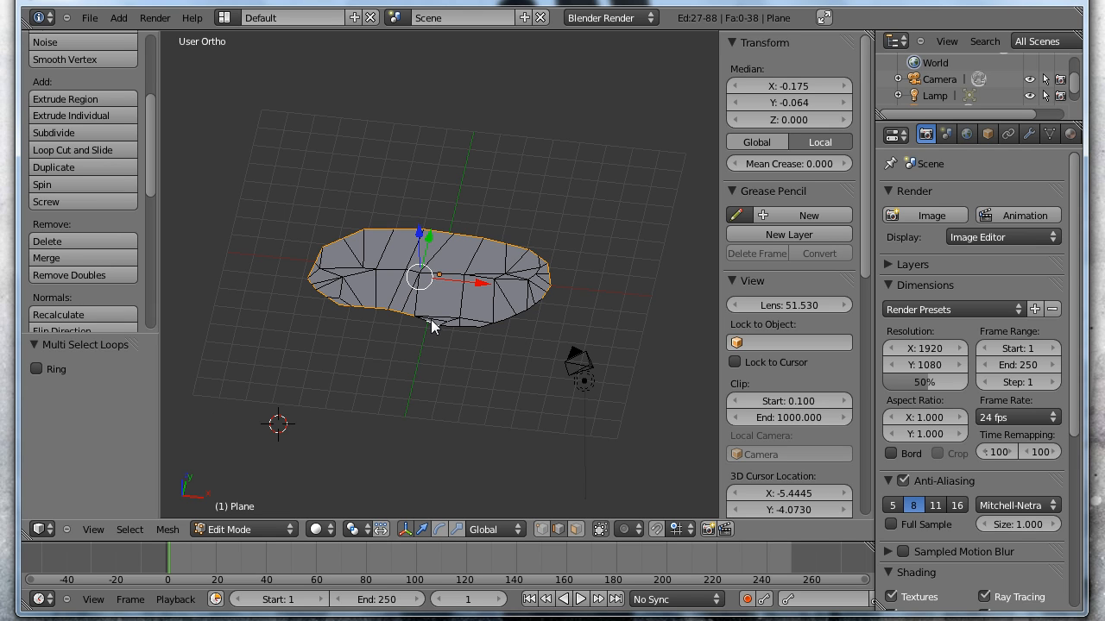
shift+right_click(505, 316)
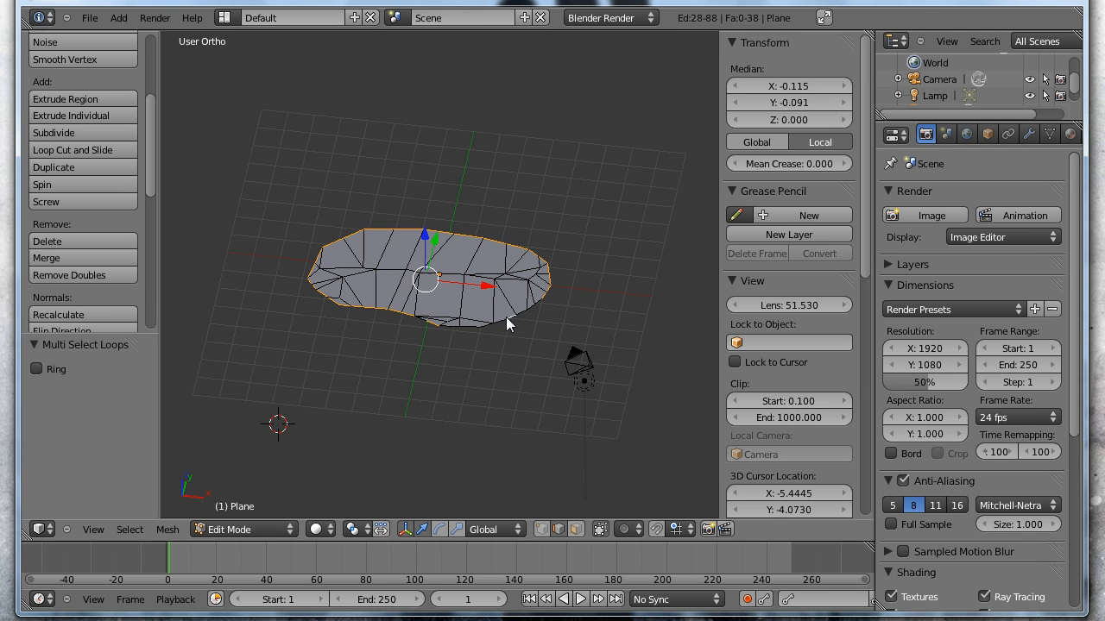
click(131, 529)
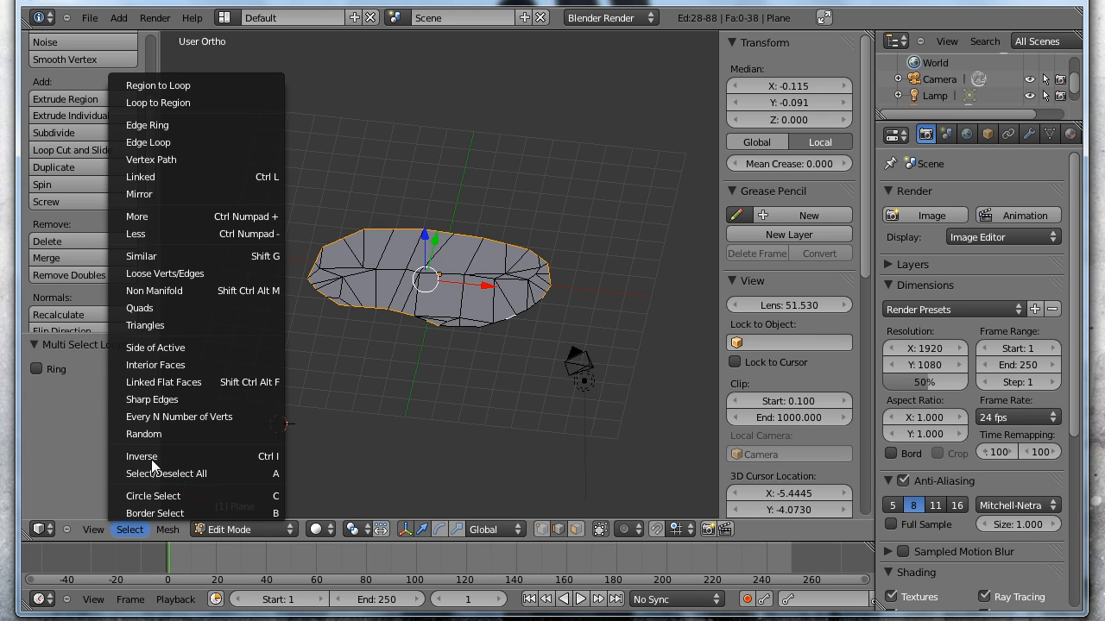
click(159, 143)
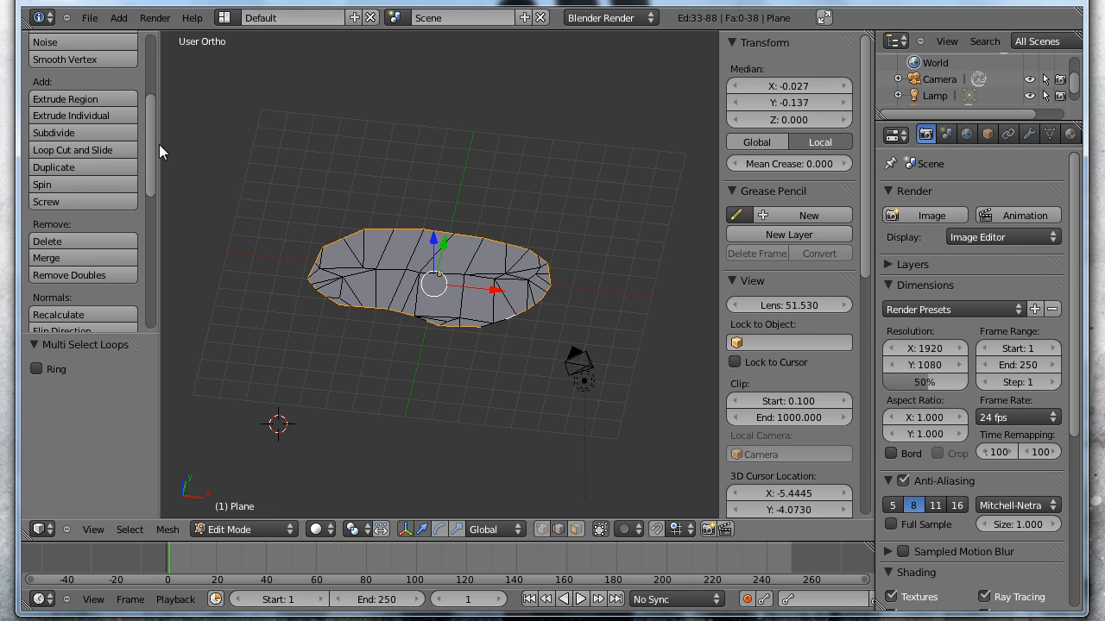
scroll(472, 333, up, 1)
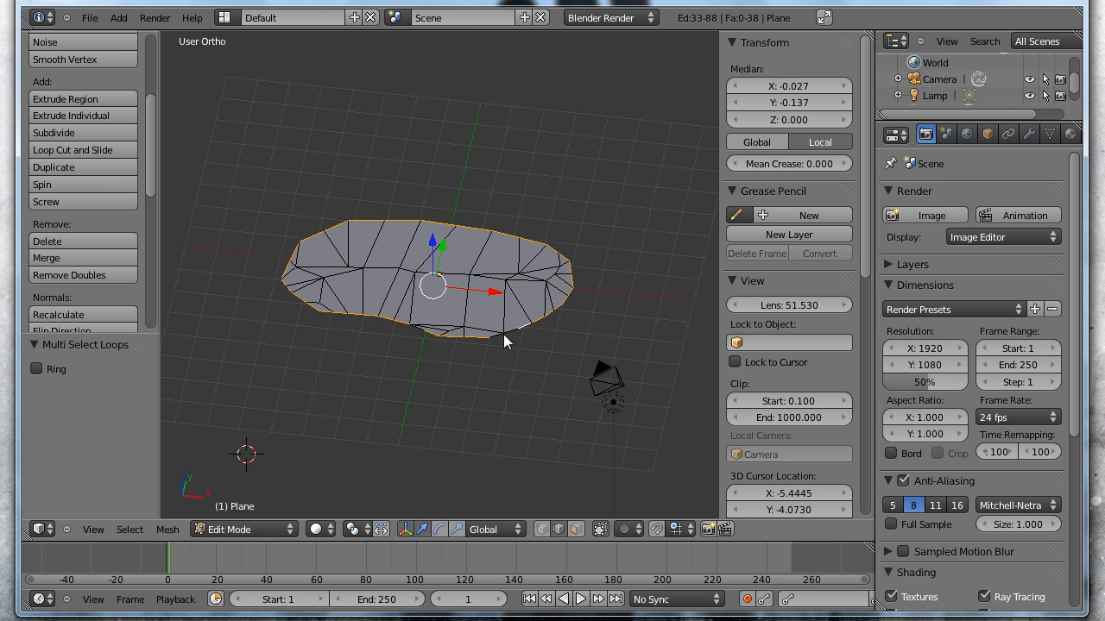
shift+right_click(503, 334)
shift+right_click(510, 335)
- Extrude the selected boundary loop straight up along global Z by about 1.485 to form a wall
mouse_move(384, 358)
middle_down()
mouse_move(387, 333)
mouse_move(375, 342)
middle_up()
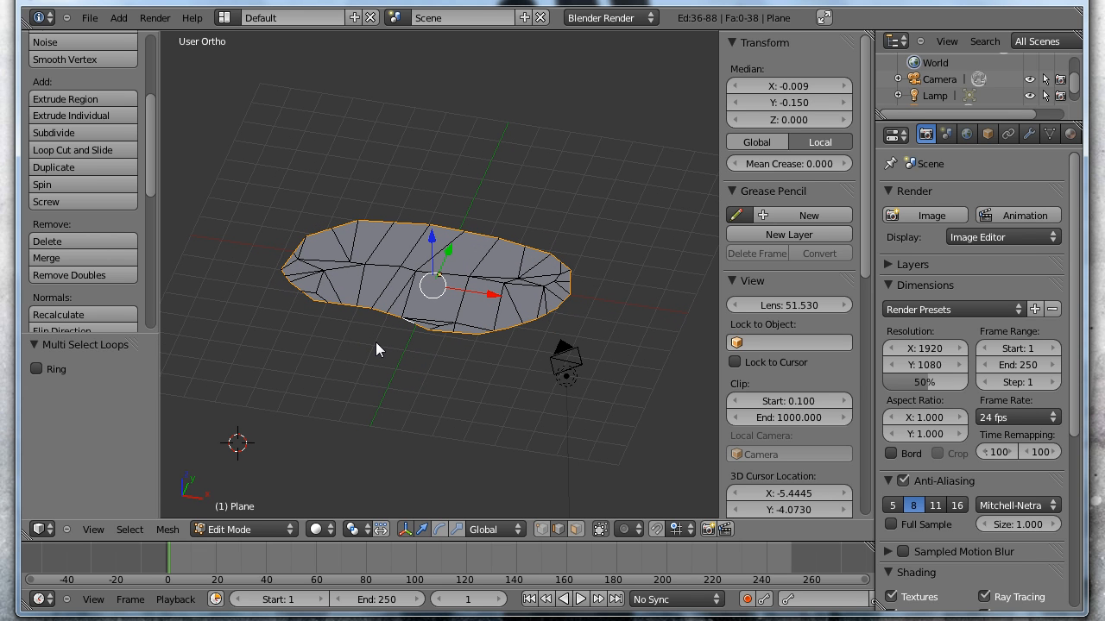
key(e)
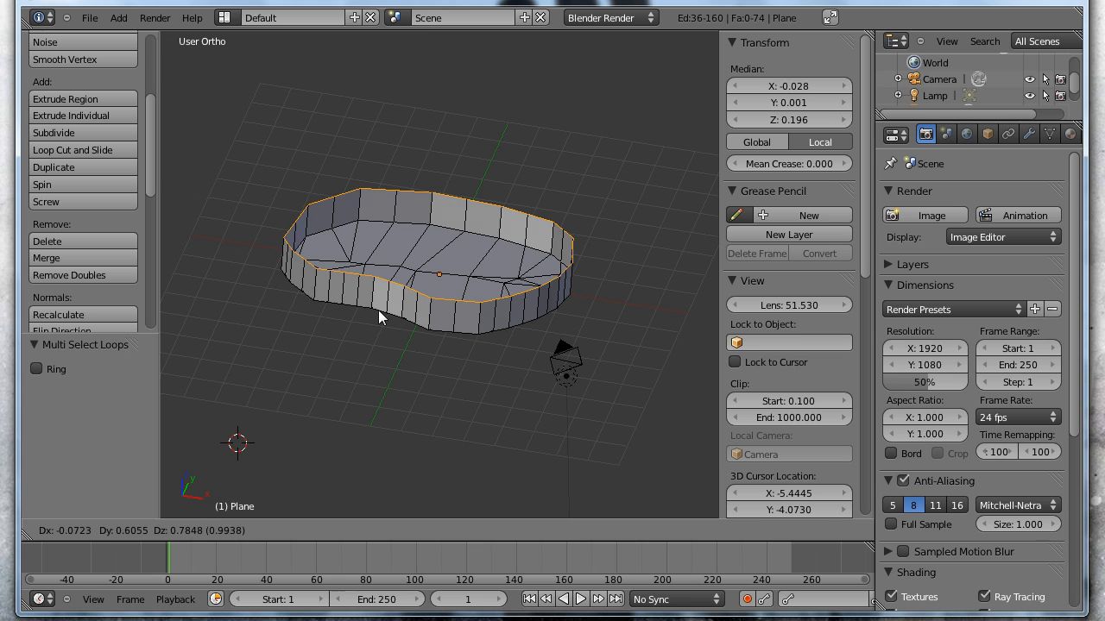
key(z)
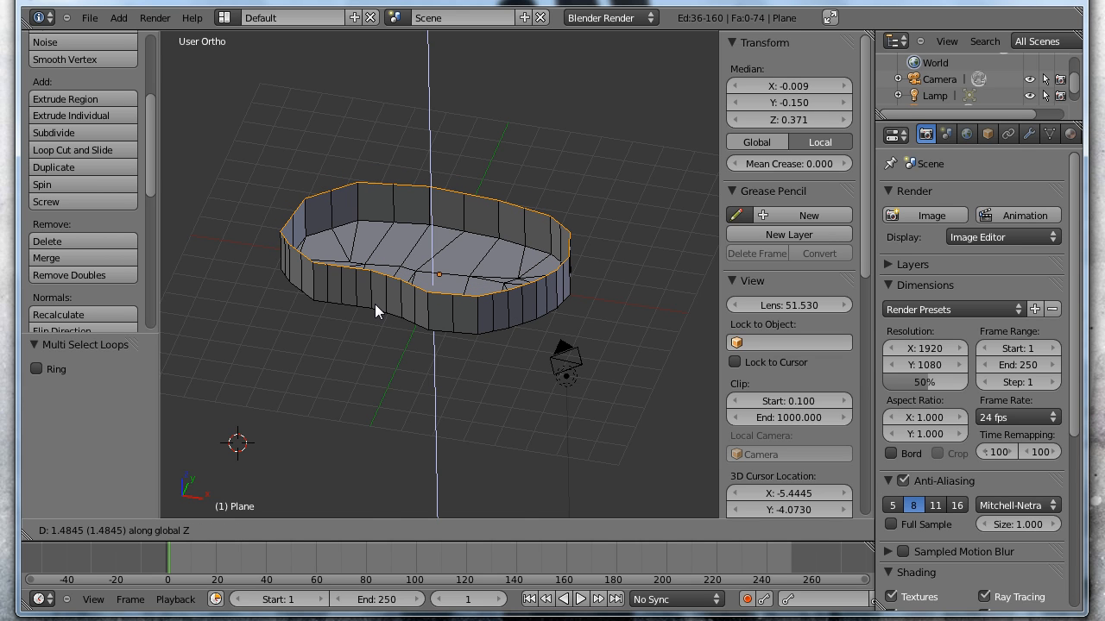
click(375, 304)
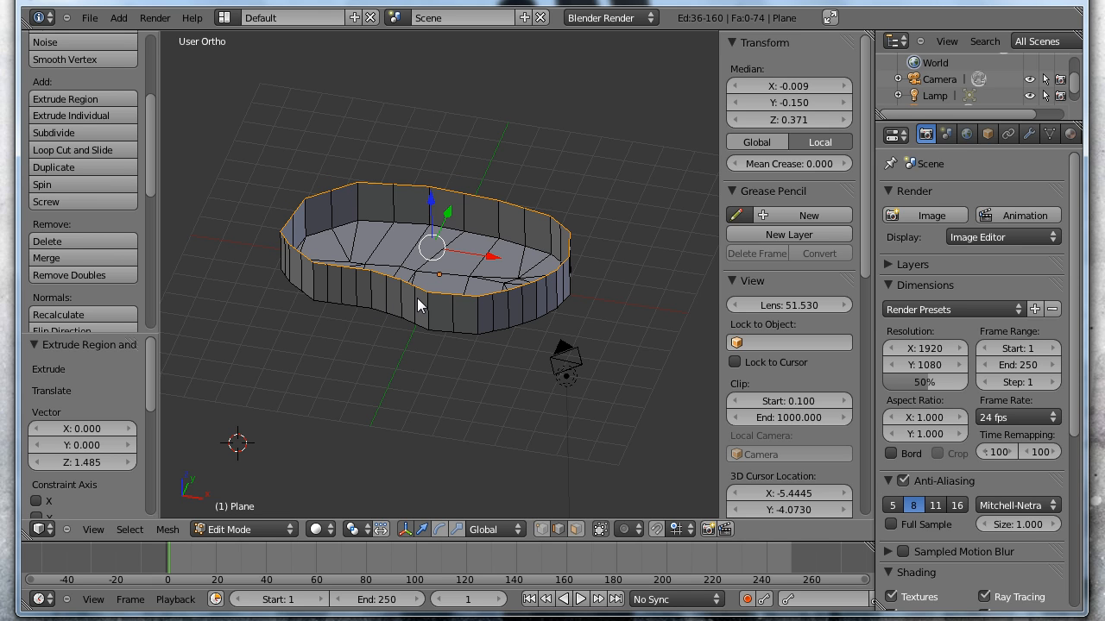
- Extrude the wall's upper rim about 0.606 along Z and scale the new rim outward by about 1.056
key(e)
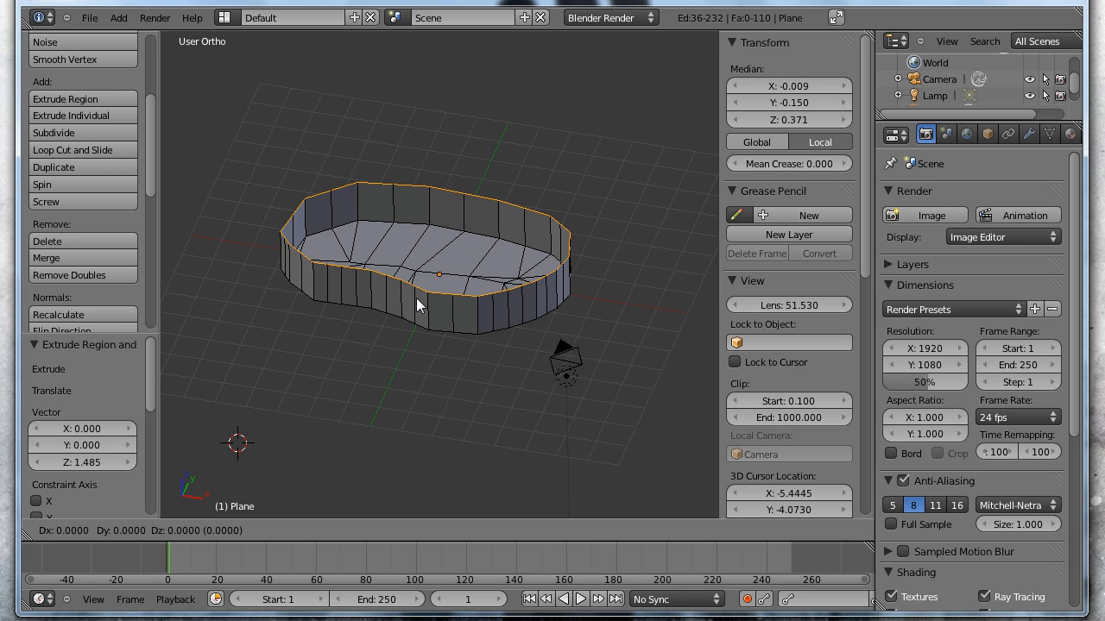
key(z)
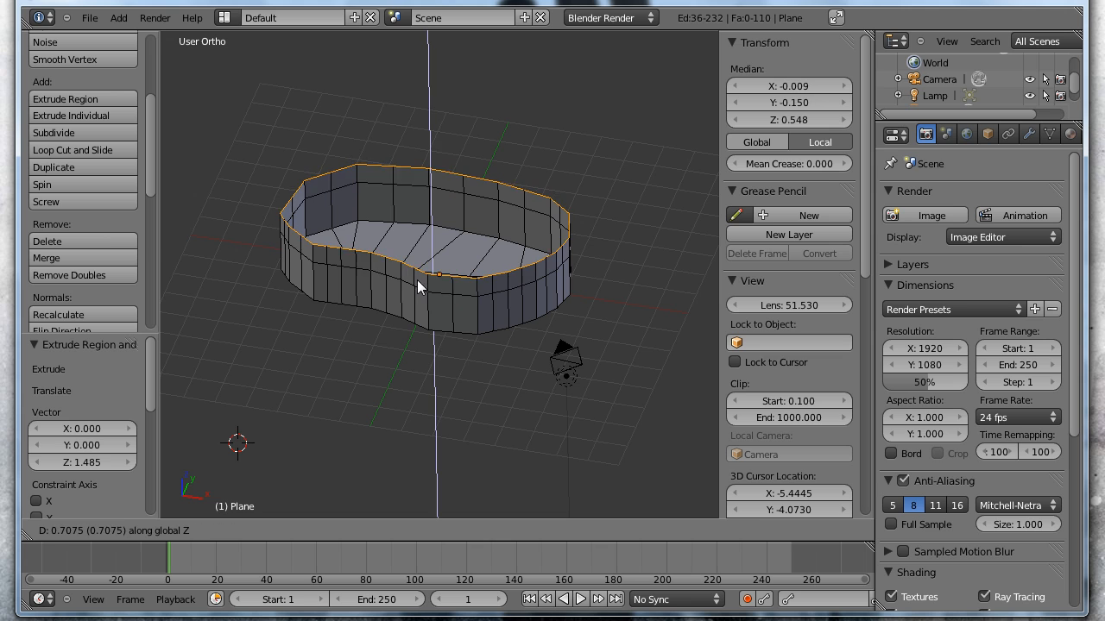
click(416, 283)
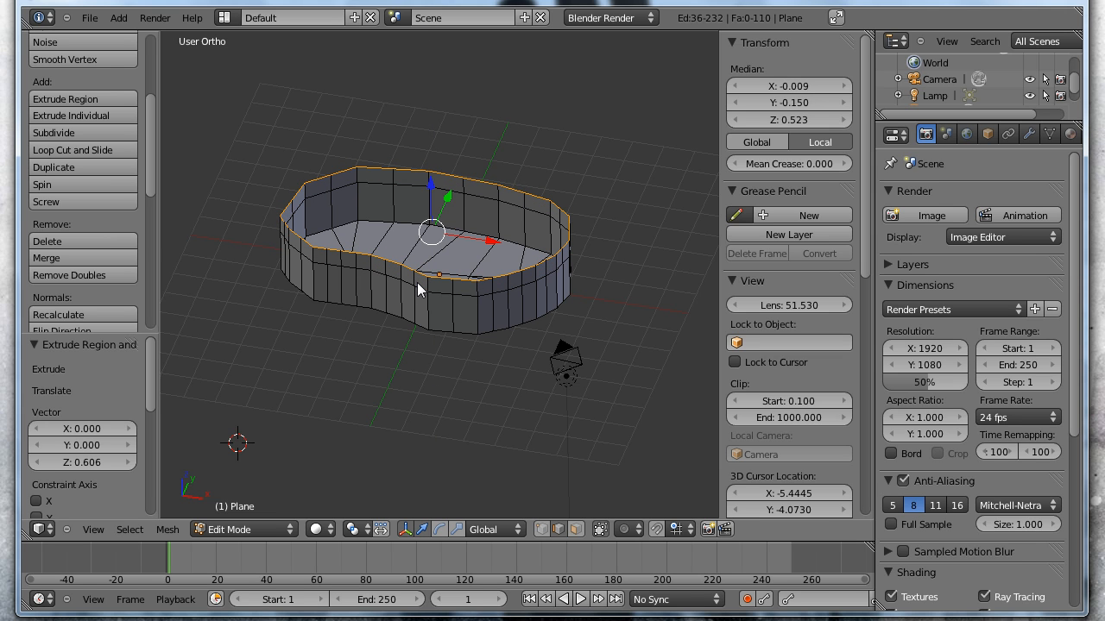
key(s)
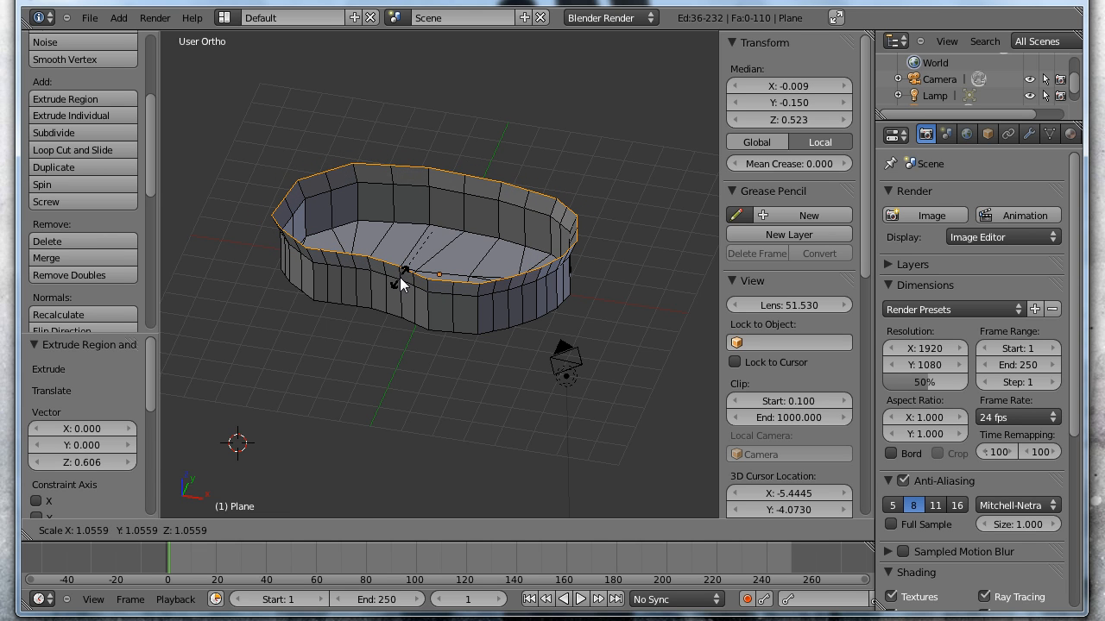
click(399, 277)
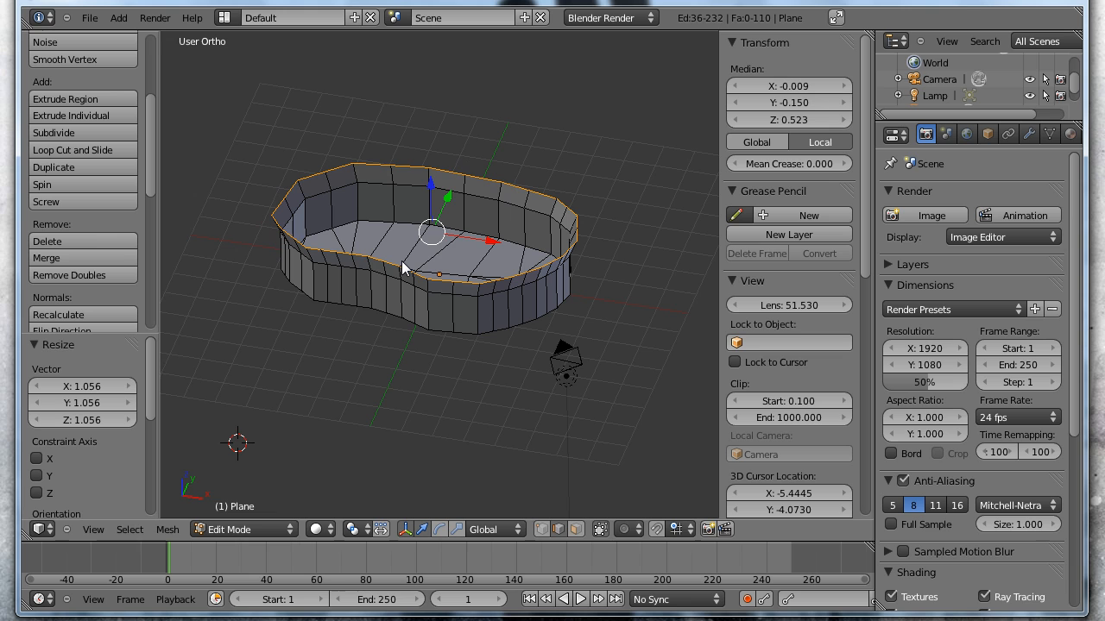
- Extrude the rim freely upward by about 0.638 in Z and flare it outward with a scale of about 1.132
key(e)
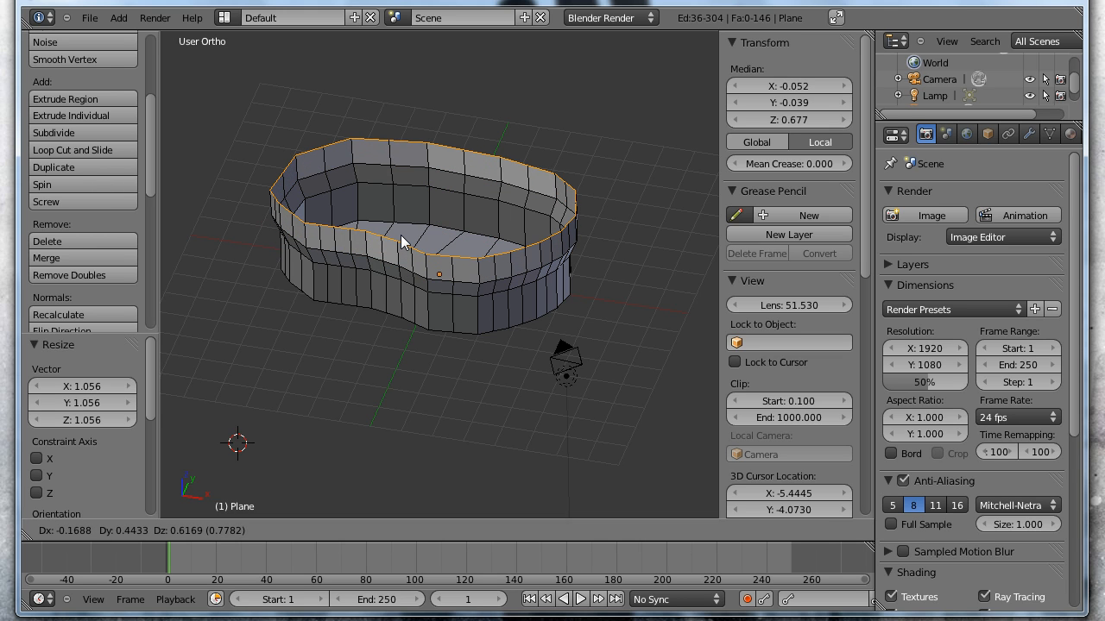
click(400, 234)
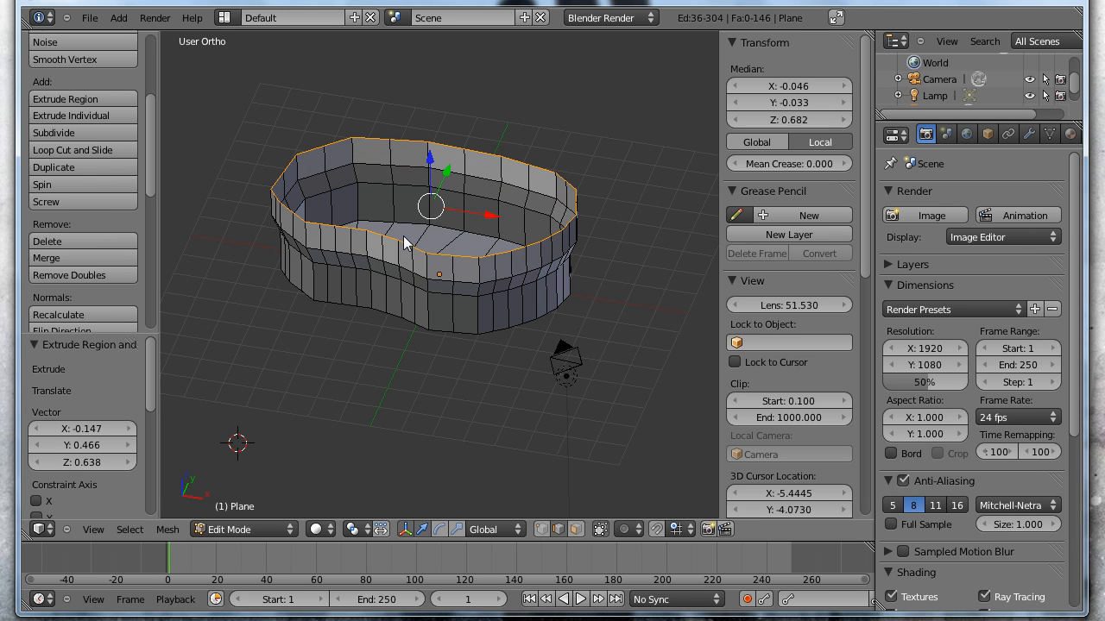
key(s)
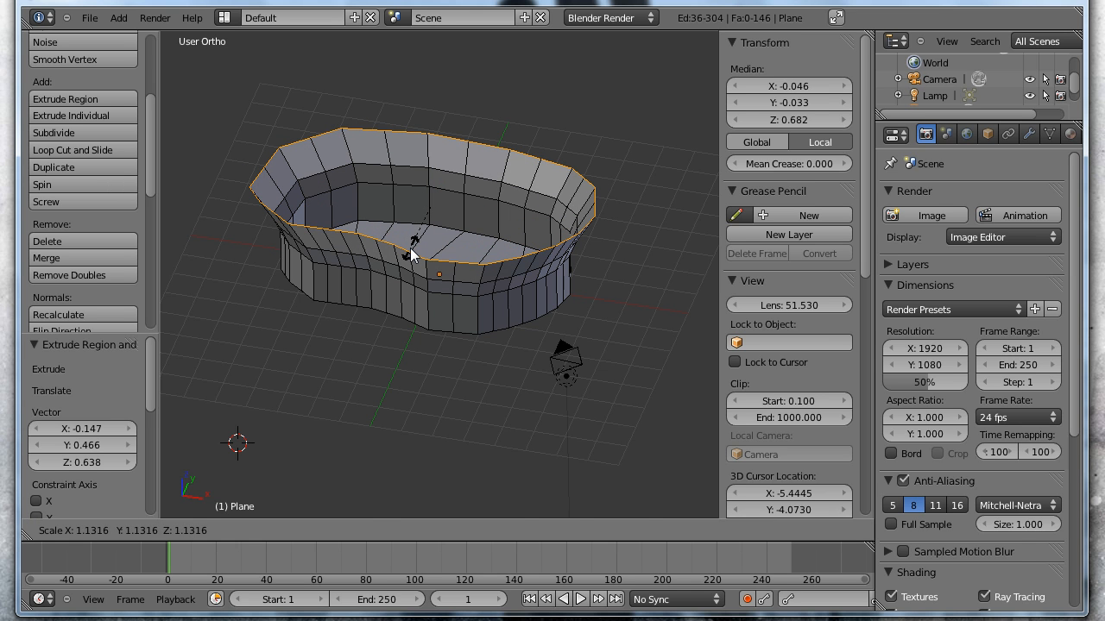
click(412, 252)
- Extrude another freehand section about 1.785 upward in Z and widen its rim with a scale of about 1.148
key(e)
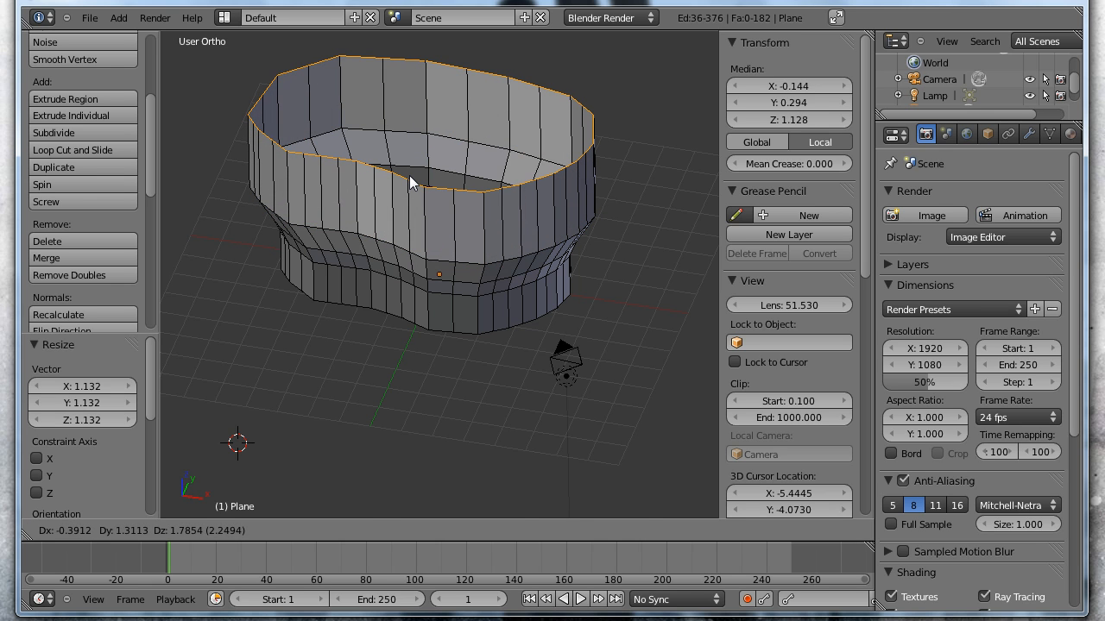
click(410, 183)
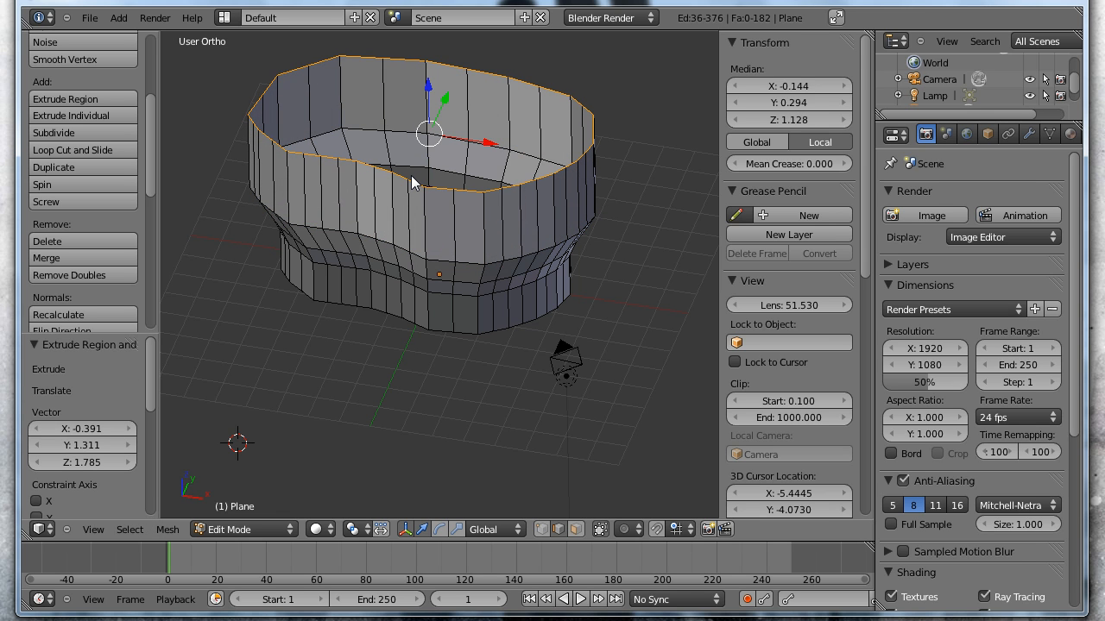
key(s)
click(409, 183)
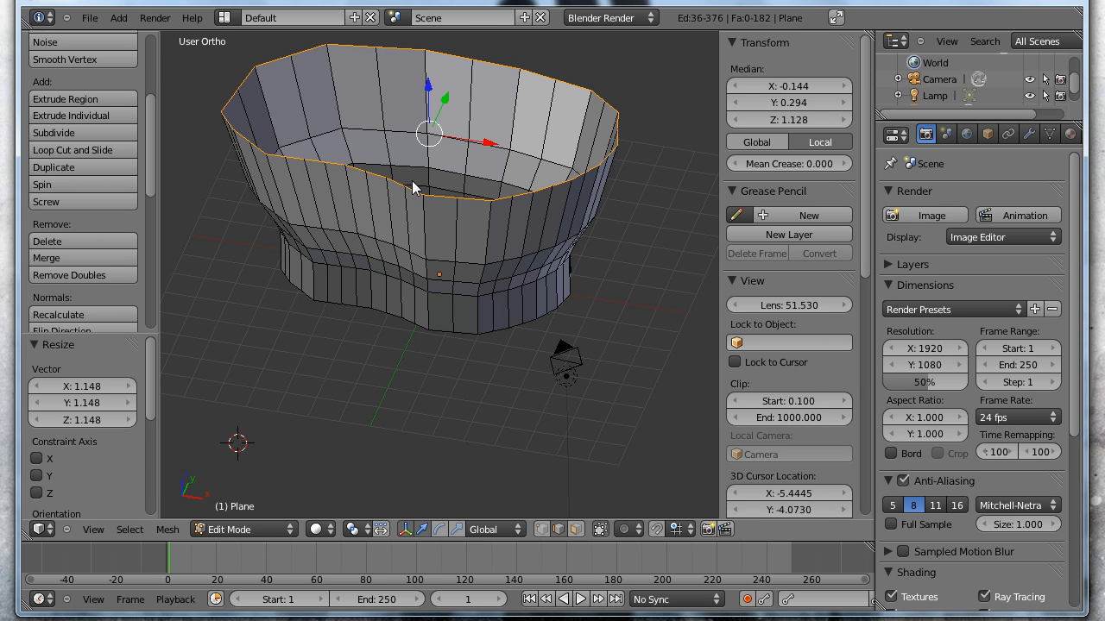
- Extrude a further unconstrained section about 2.294 upward in Z and scale its rim to about 1.043
scroll(413, 181, down, 1)
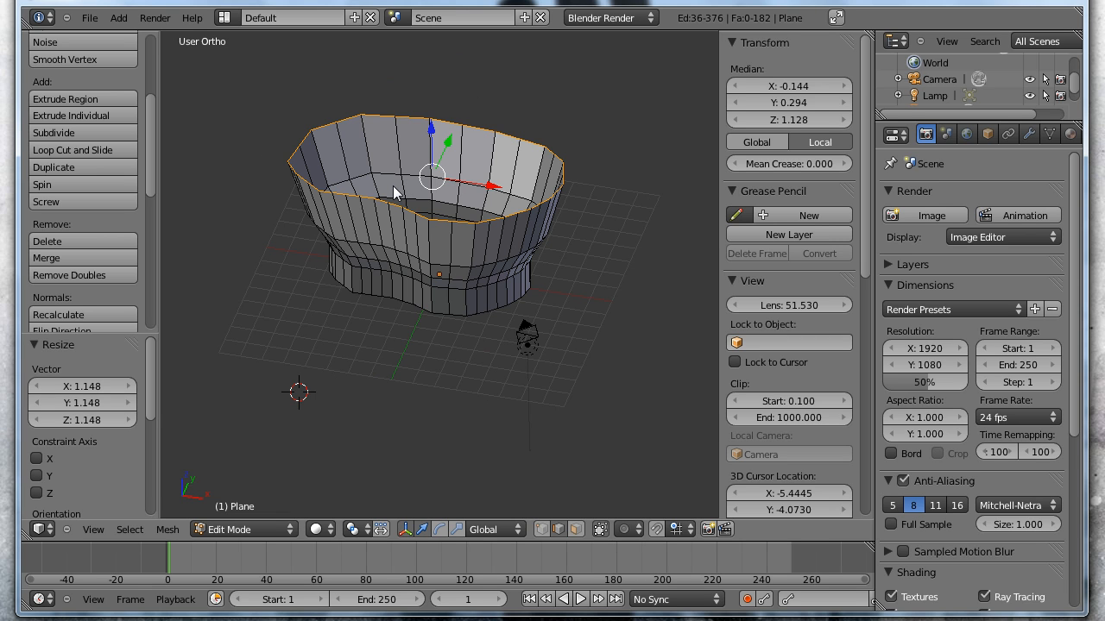
key(e)
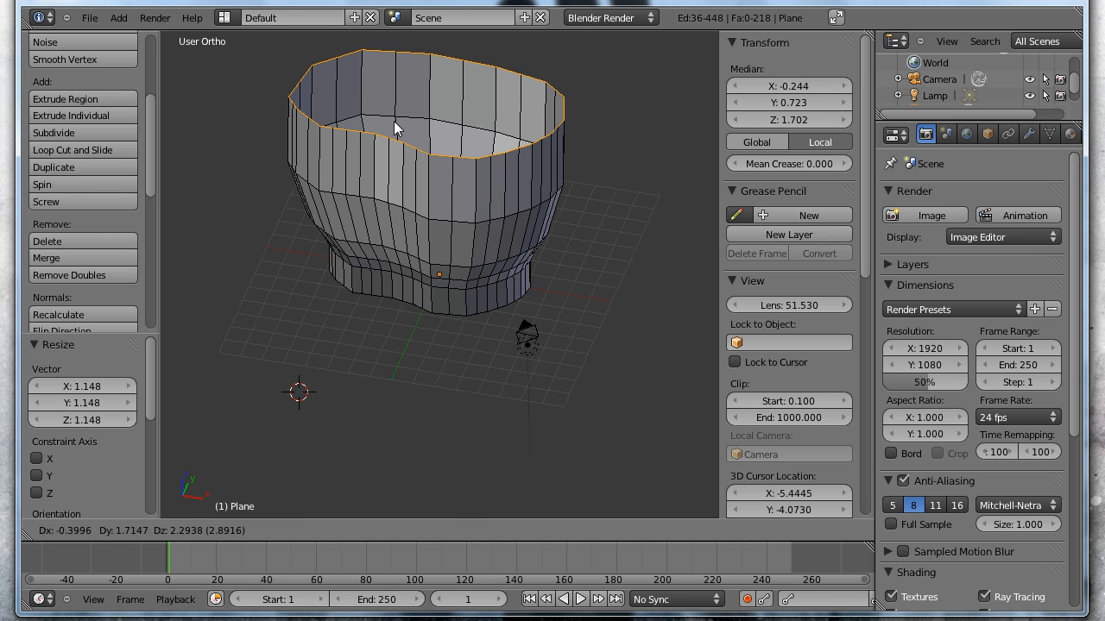
click(395, 126)
scroll(388, 148, up, 1)
scroll(387, 147, down, 1)
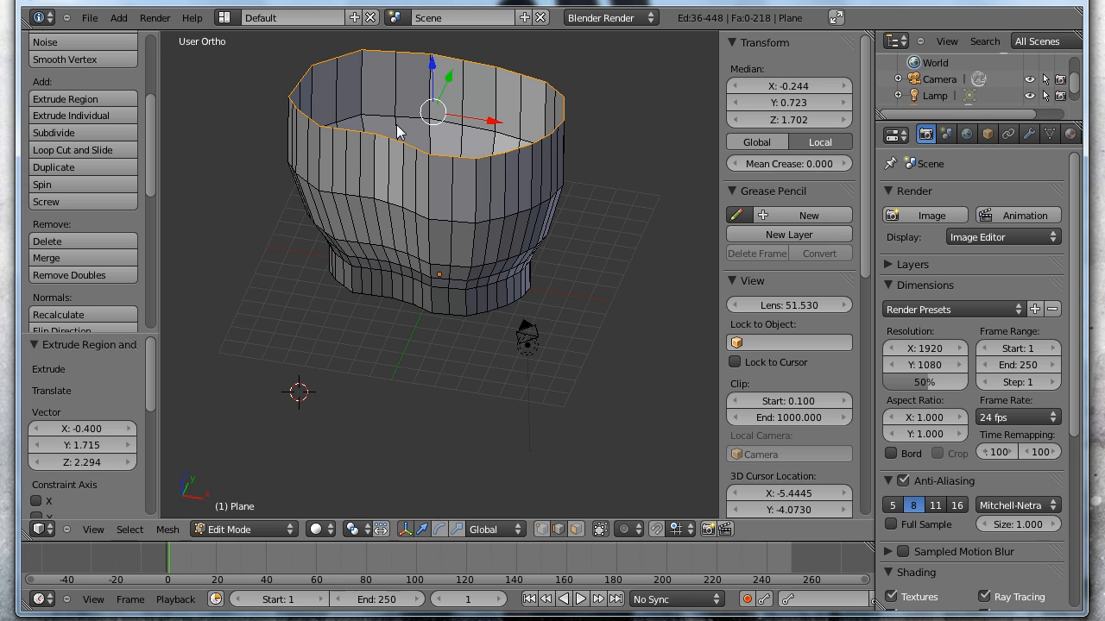
key(s)
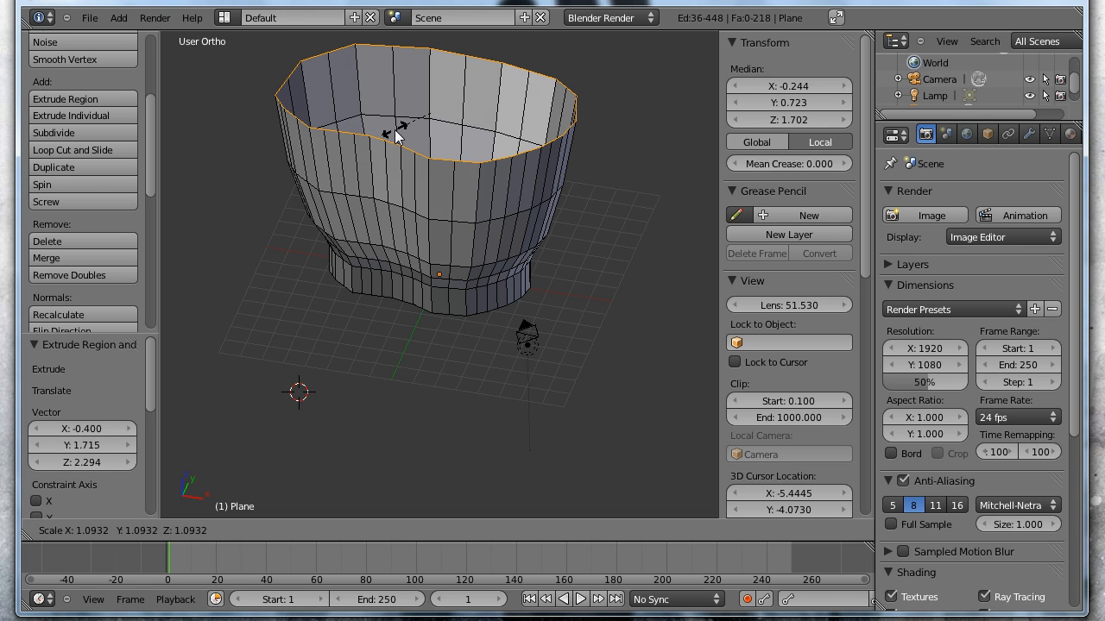
click(398, 135)
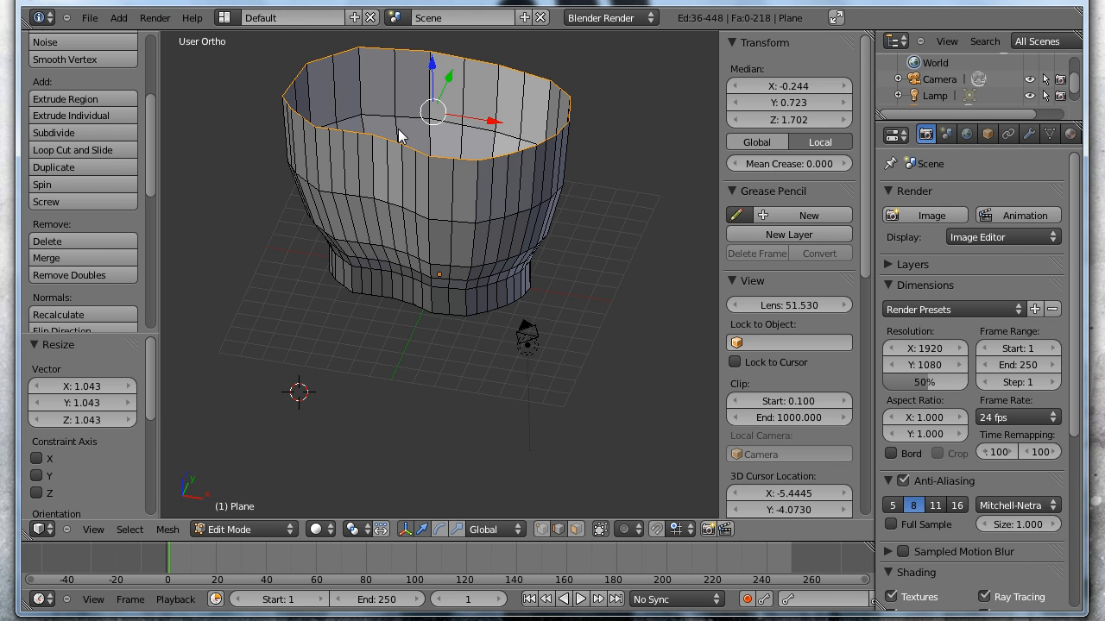
- Extrude a short top section about 0.672 upward in Z and narrow its rim with a scale of about 0.895
key(g)
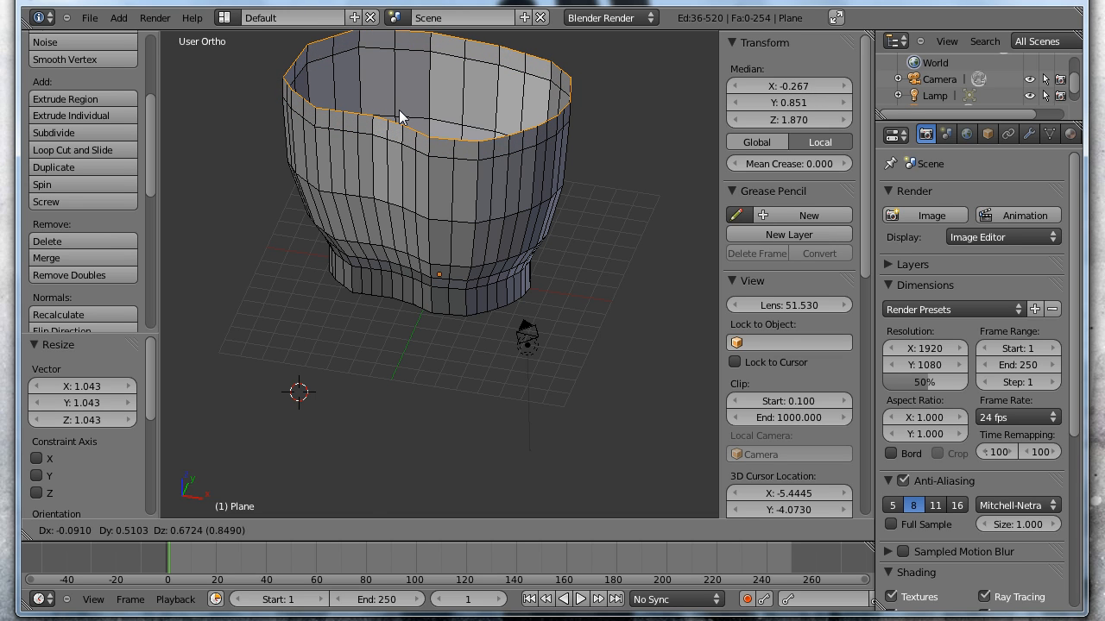
click(399, 117)
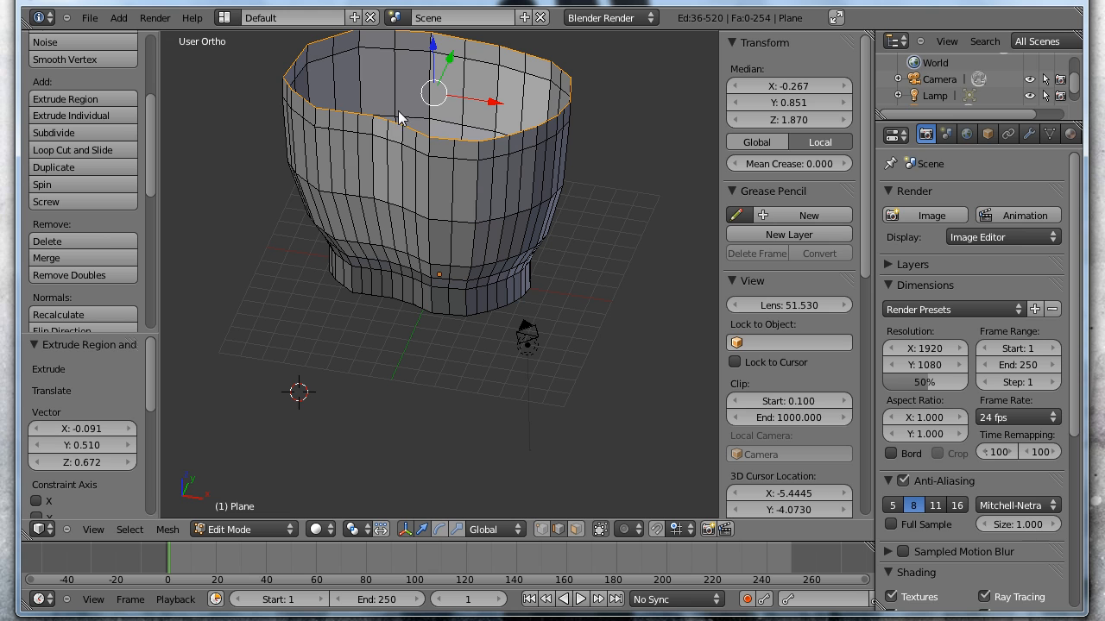
key(s)
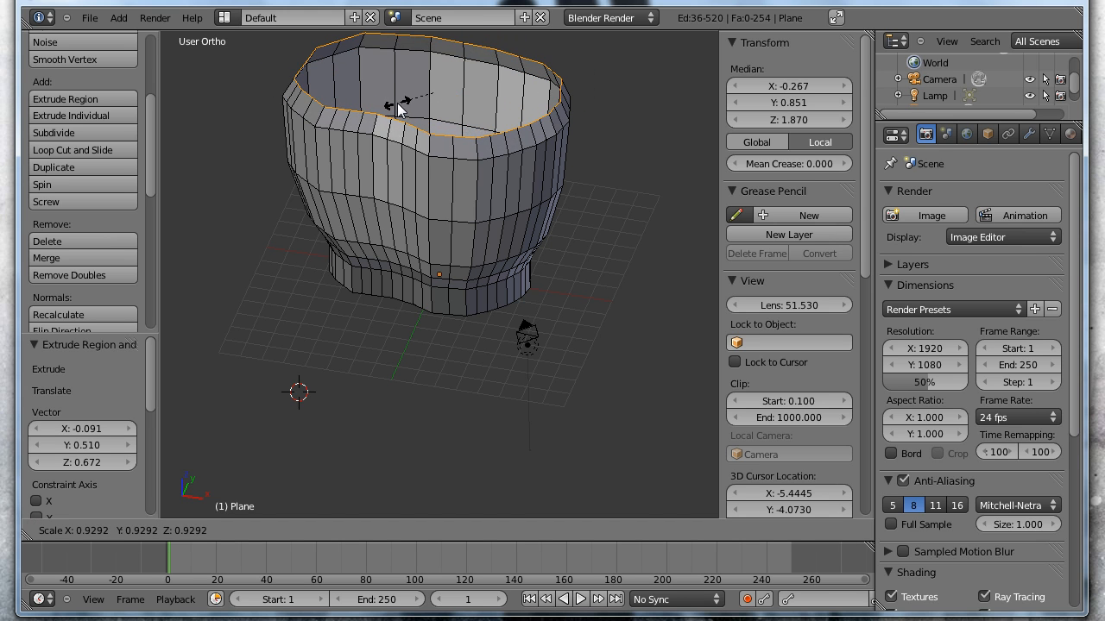
click(399, 103)
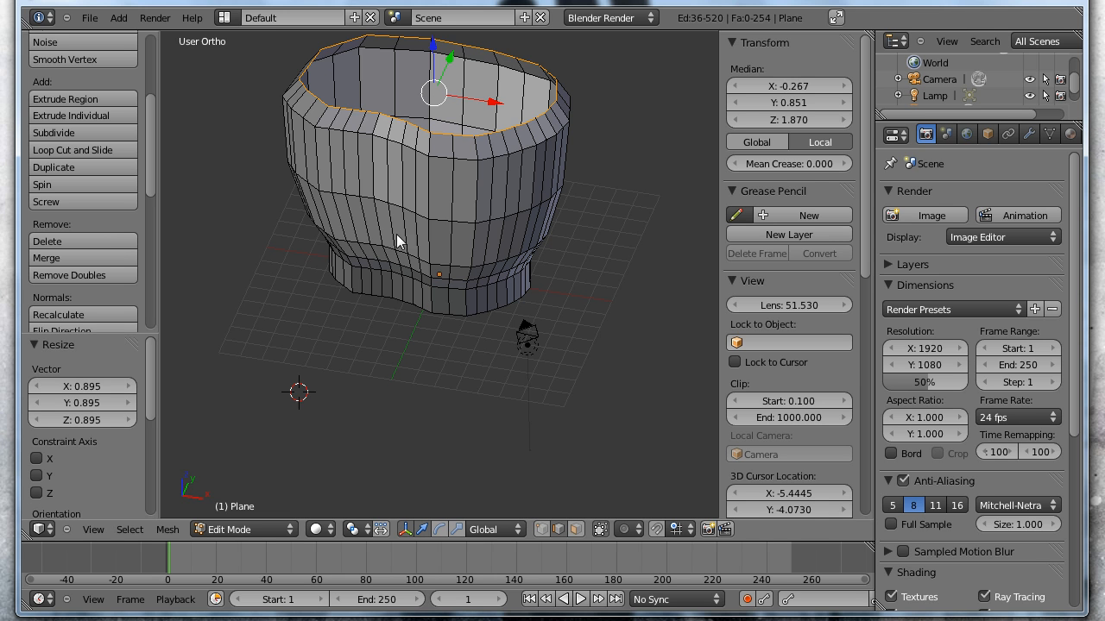
- Inspect the slanted body from the side and undo the unconstrained extrusions and their scalings back to the two-section wall
middle_drag(403, 202, 539, 273)
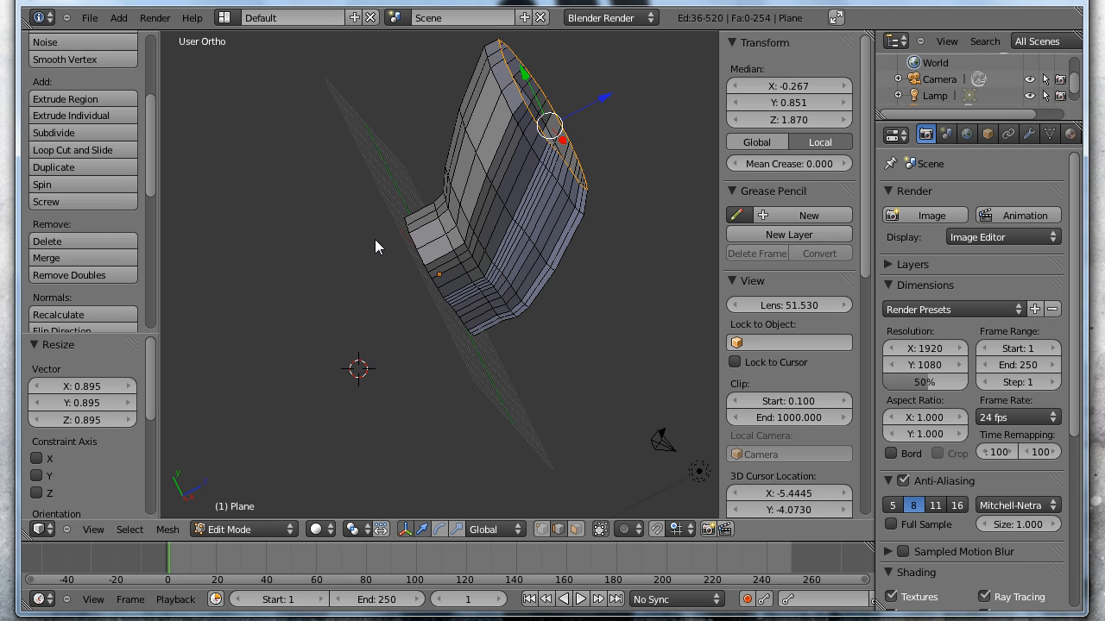
middle_drag(375, 239, 520, 156)
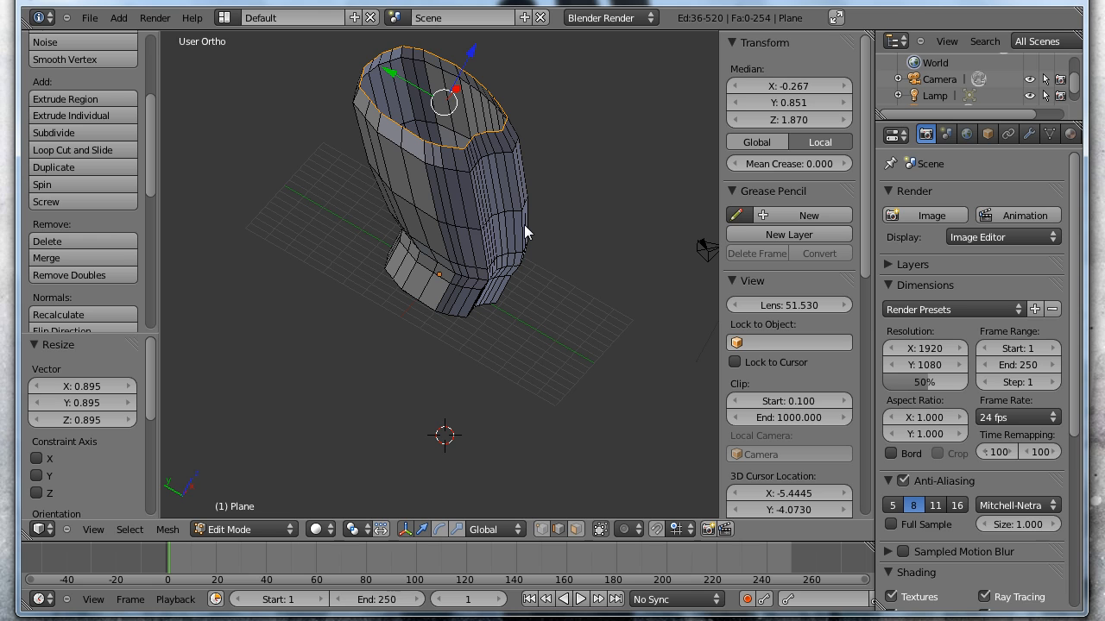
key(ctrl+z)
key(ctrl+z)
key(ctrl+z)
key(ctrl+z)
key(ctrl+z)
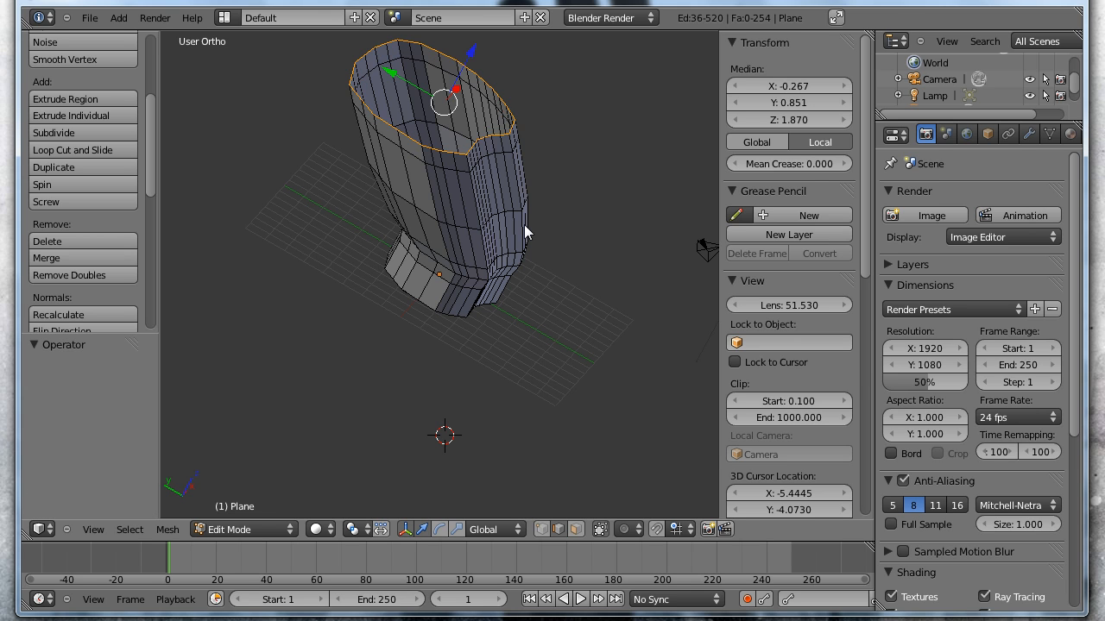
key(ctrl+z)
key(ctrl+z)
key(ctrl+z)
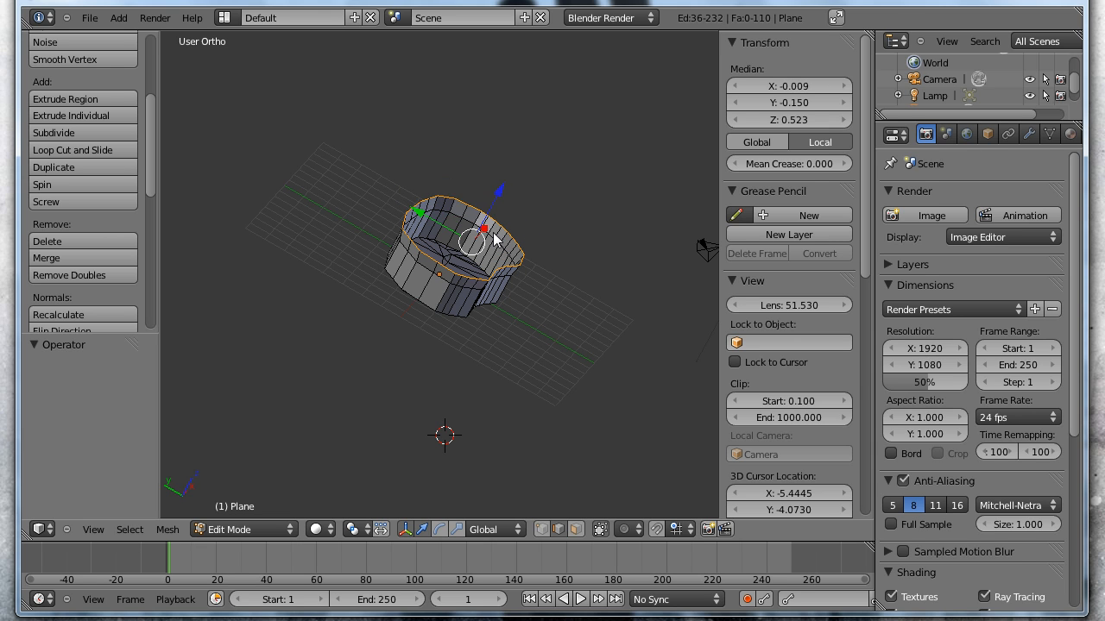
- Extrude the upper rim of the two-section wall straight up along Z by about 1.012
key(e)
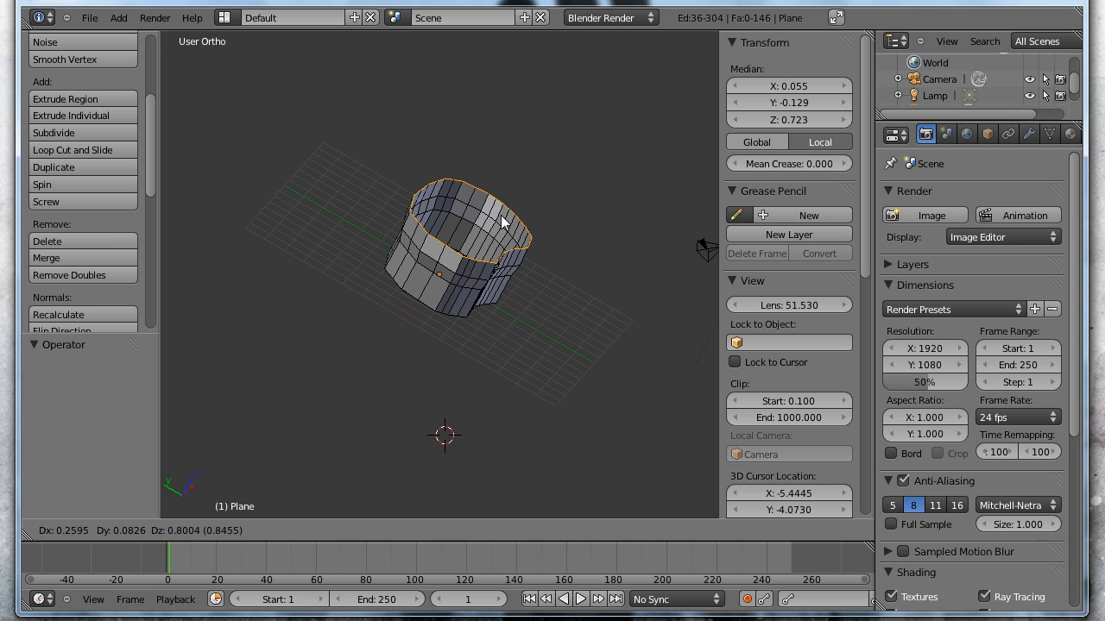
key(z)
click(503, 219)
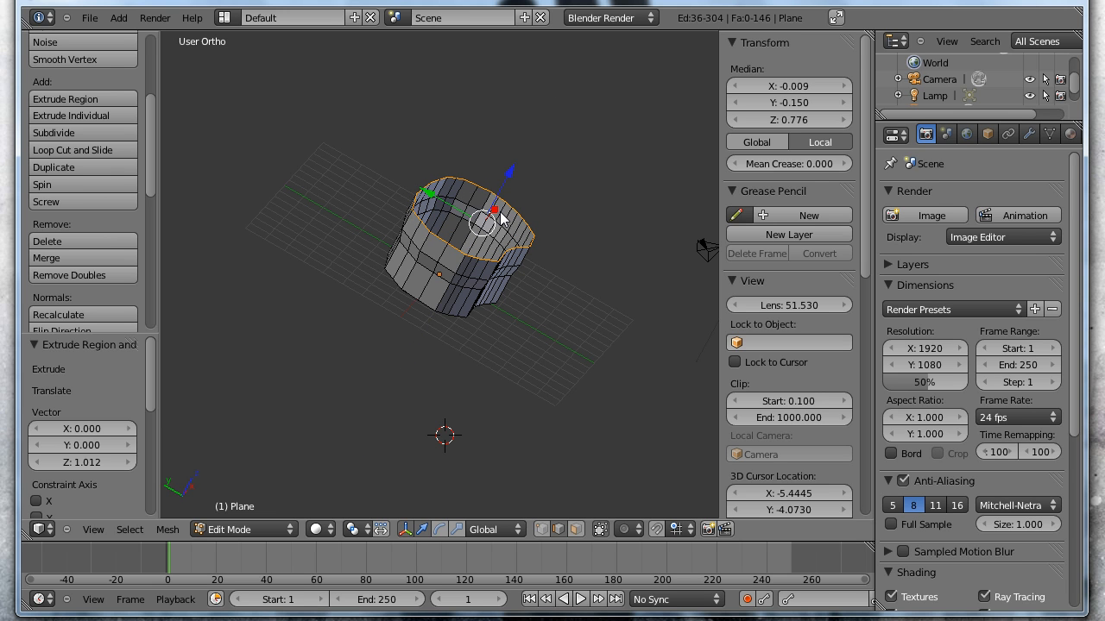
- Widen the wall's upper rim with a scale of about 1.174 and extrude it about 1.565 straight up along Z
key(s)
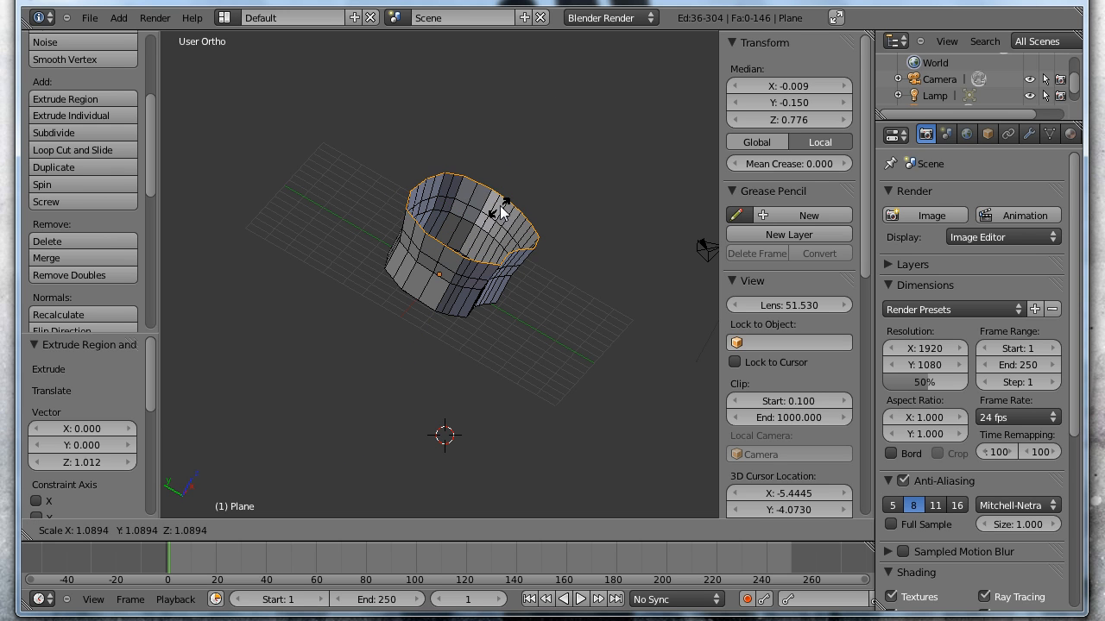
click(502, 214)
key(e)
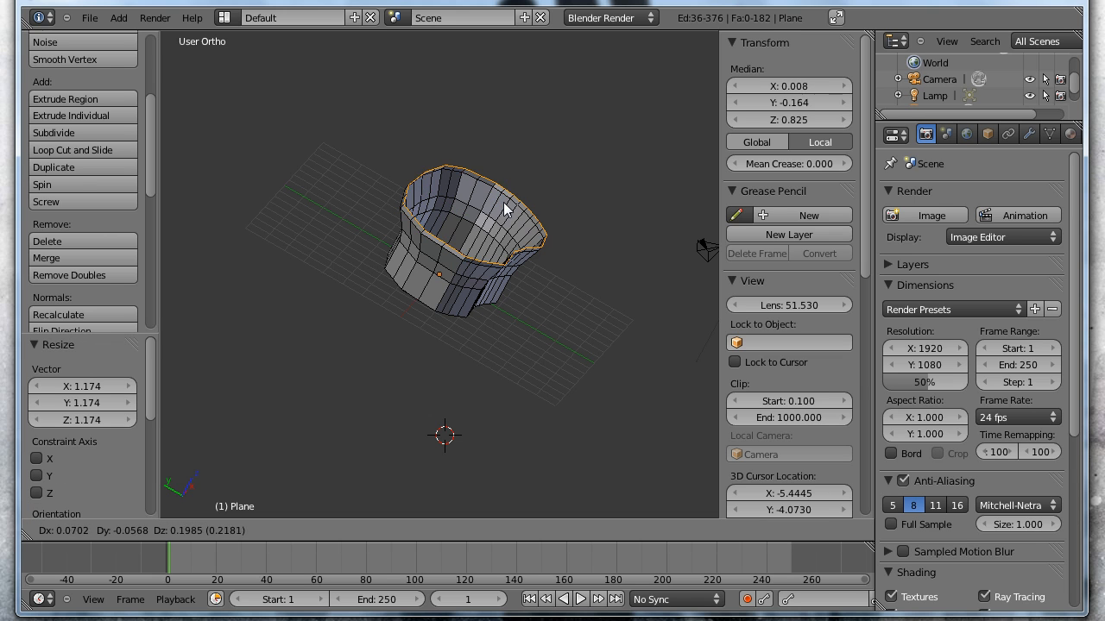
key(z)
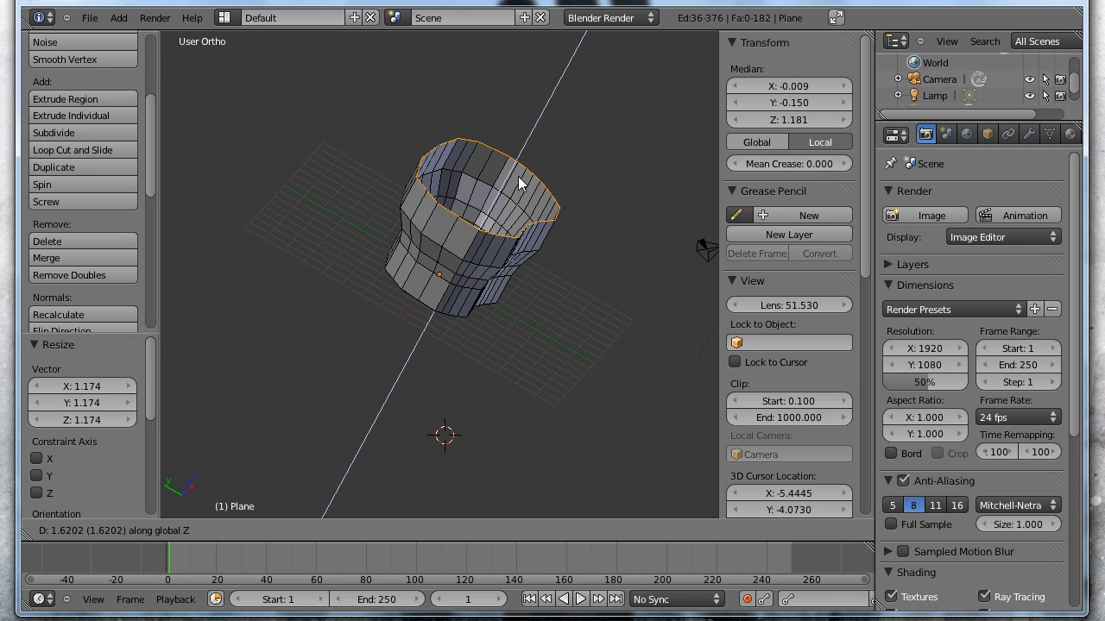
click(522, 180)
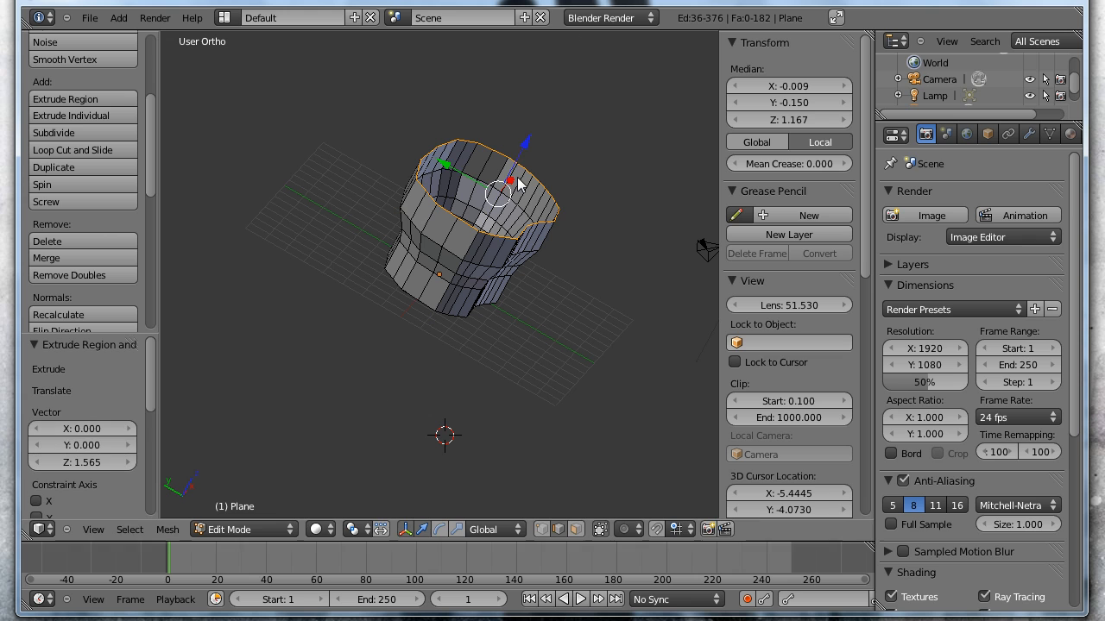
- Scale the new rim to about 1.194 and extrude another wall section about 2.211 upward along Z
key(s)
click(519, 172)
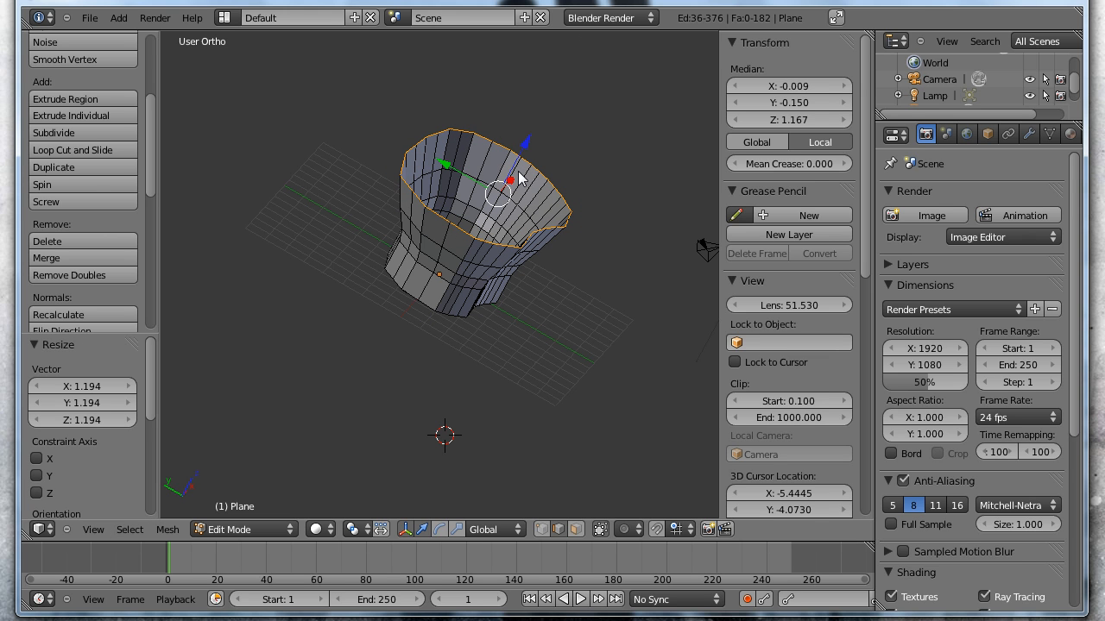
key(e)
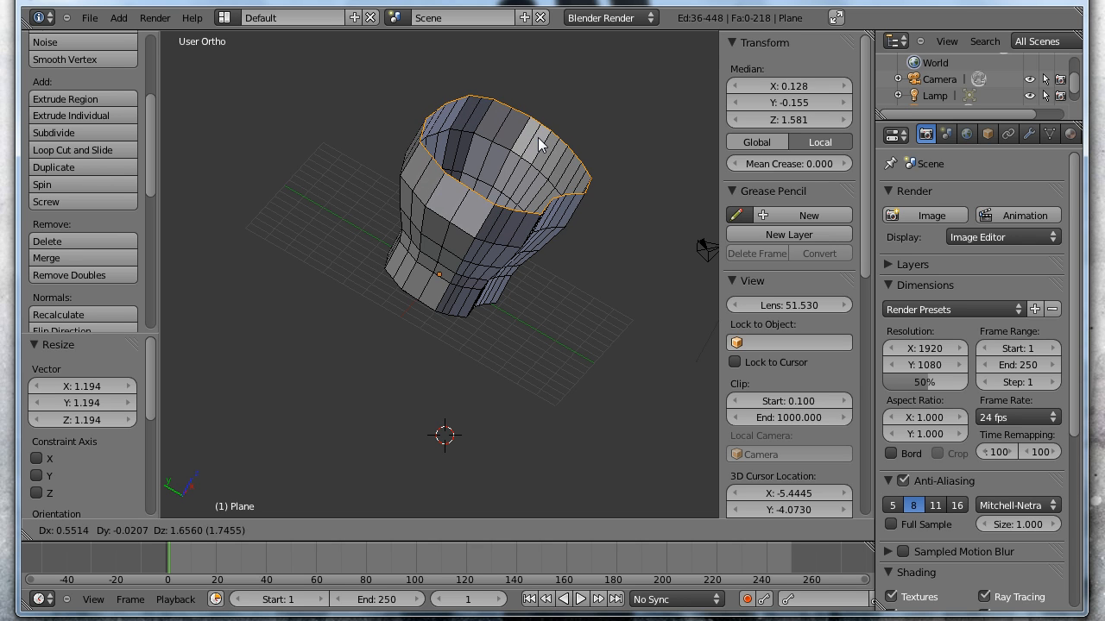
key(z)
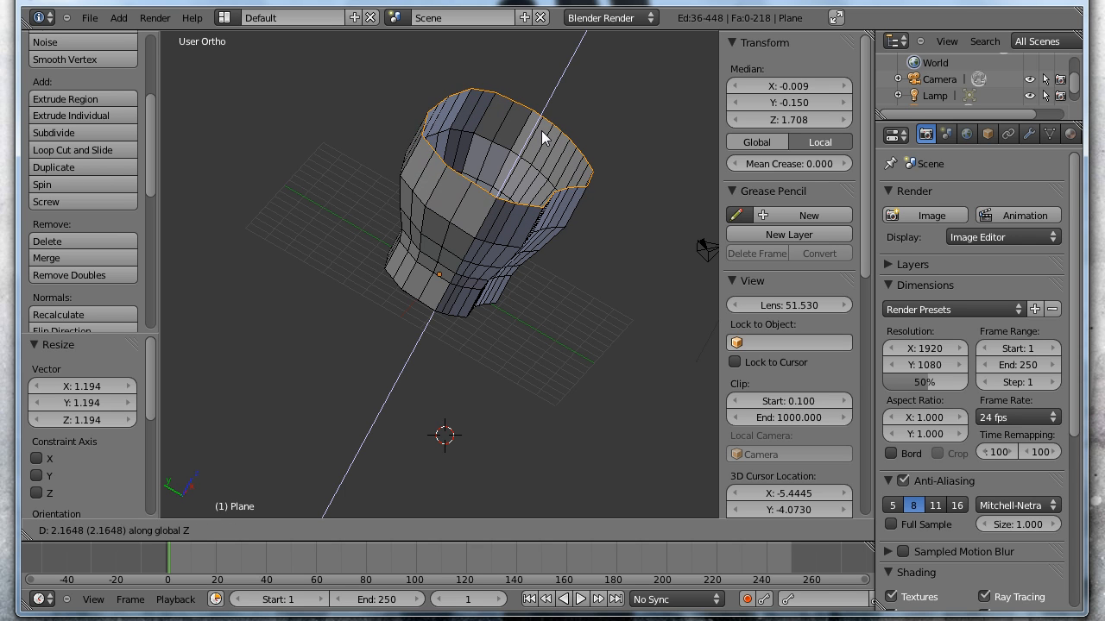
click(537, 134)
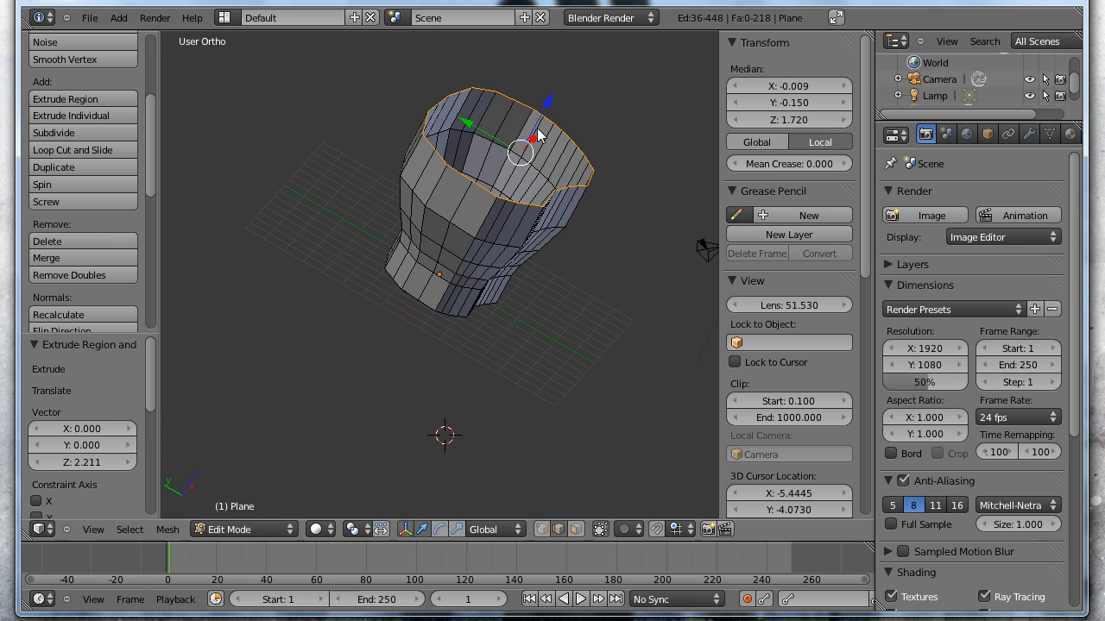
- Flare the rim with a scale of about 1.296 and extrude a short top section about 0.995 upward along Z
key(s)
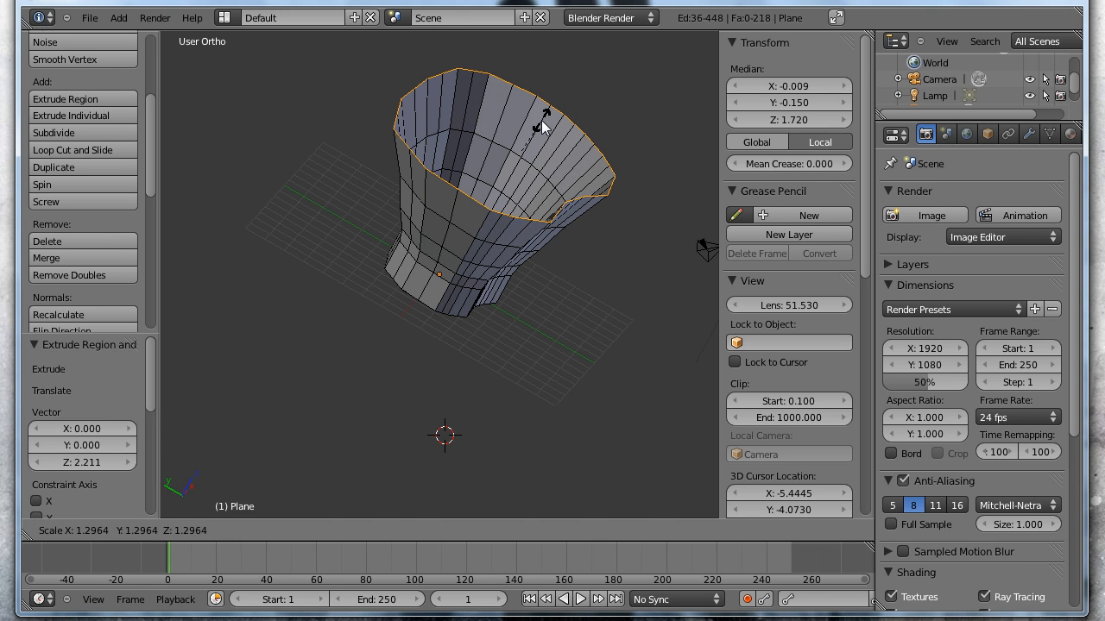
click(543, 127)
key(e)
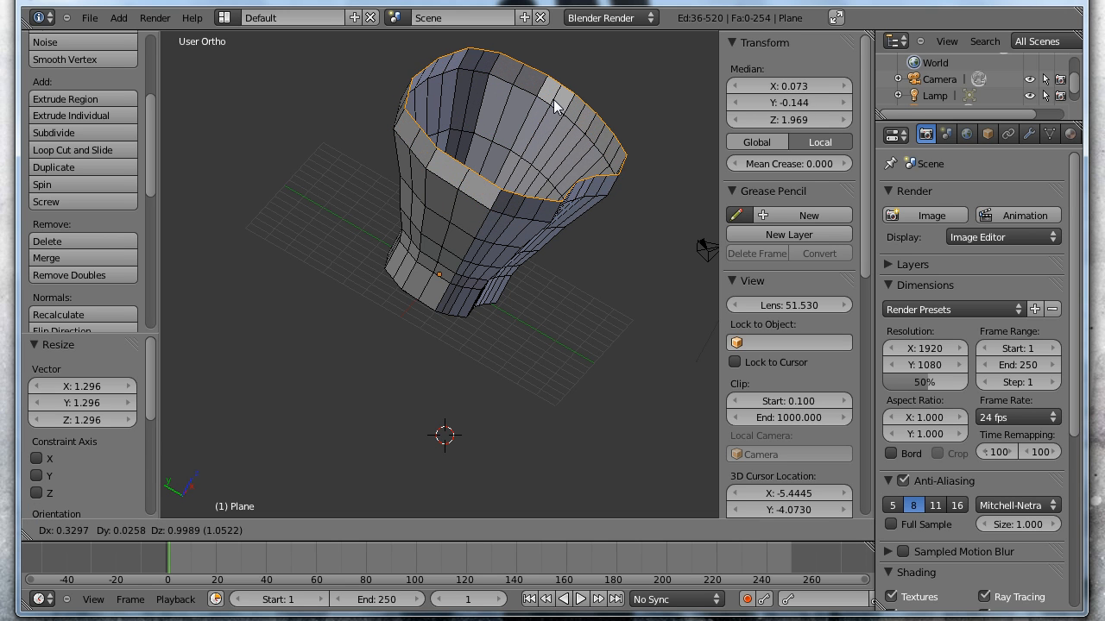
key(z)
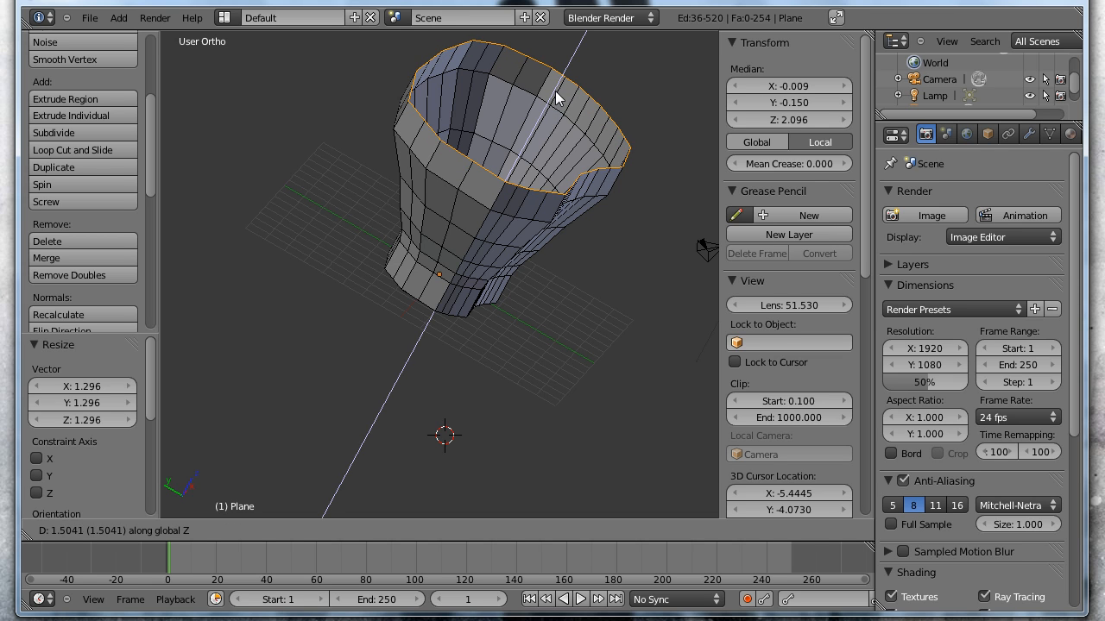
click(551, 107)
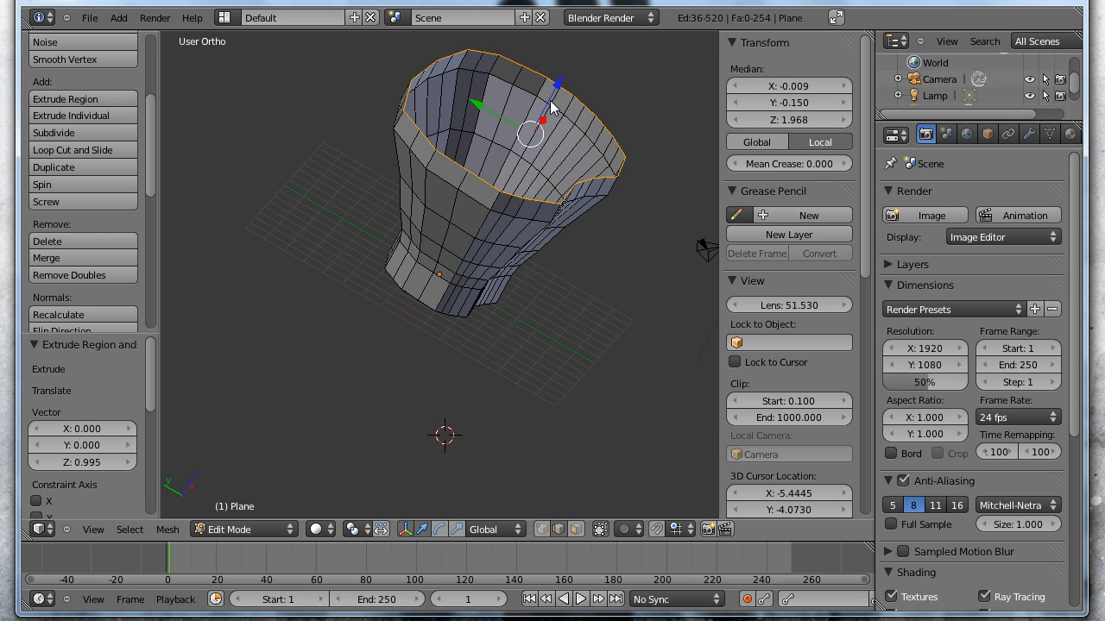
- Narrow the topmost rim of the vessel with a scale of about 0.860
key(s)
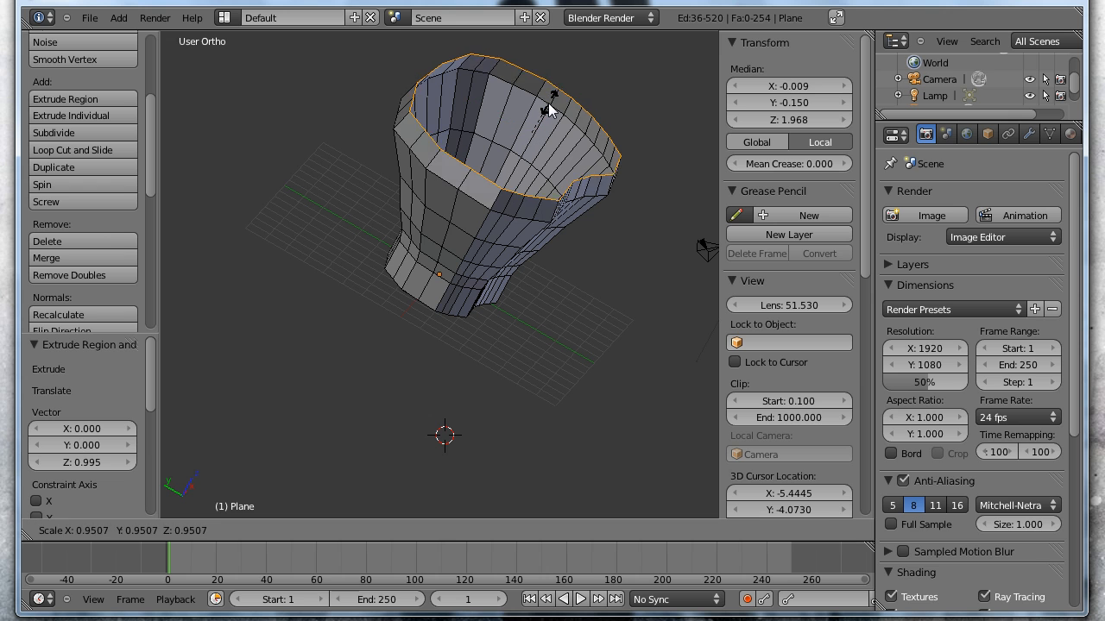
click(547, 110)
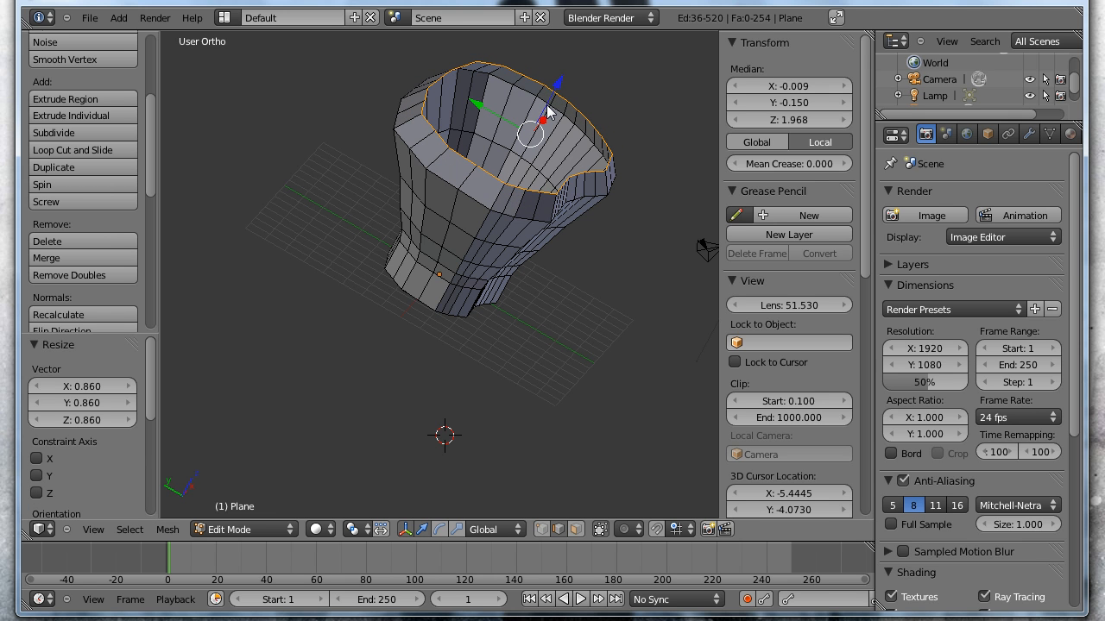
middle_drag(570, 268, 451, 233)
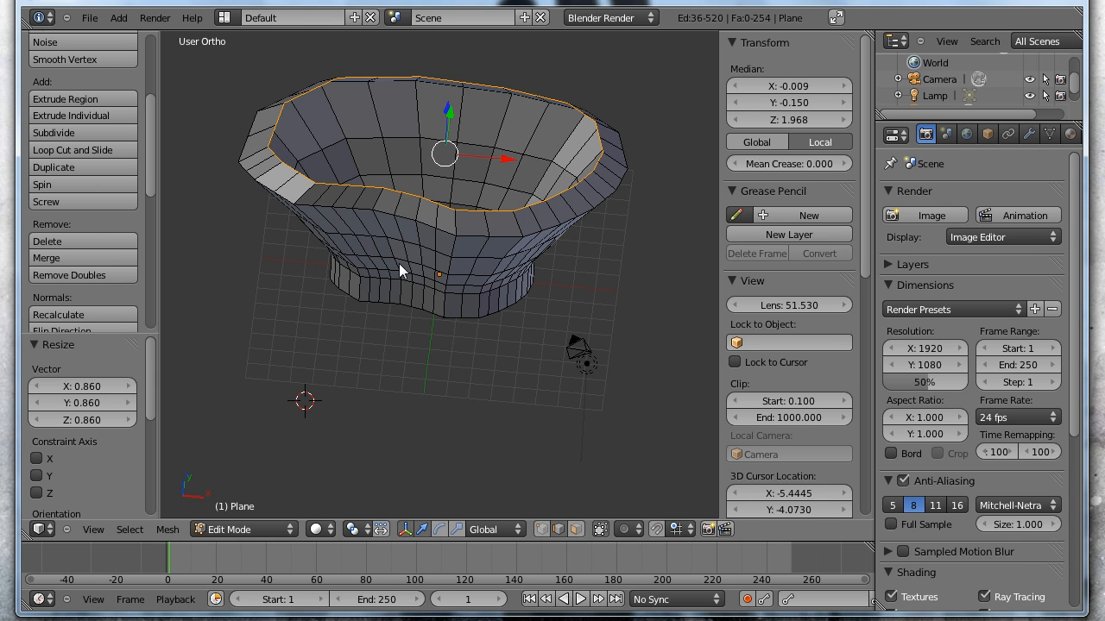
middle_drag(399, 263, 381, 206)
middle_drag(399, 271, 360, 273)
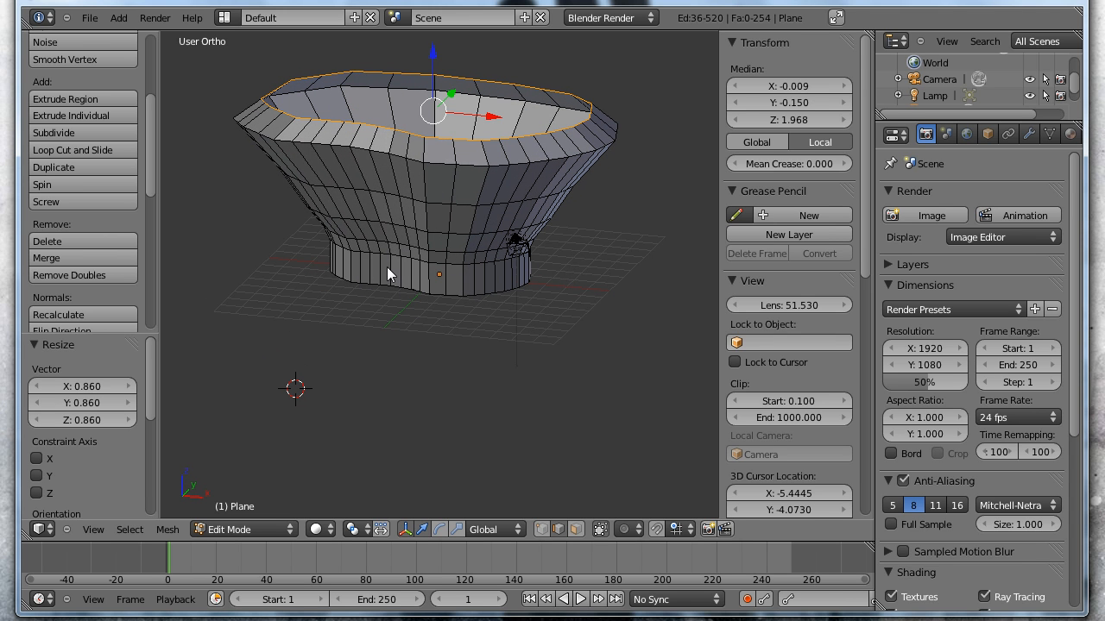
- Add a loop cut around the lowest wall section, slid close to the base, and scale it to about 0.963
key(a)
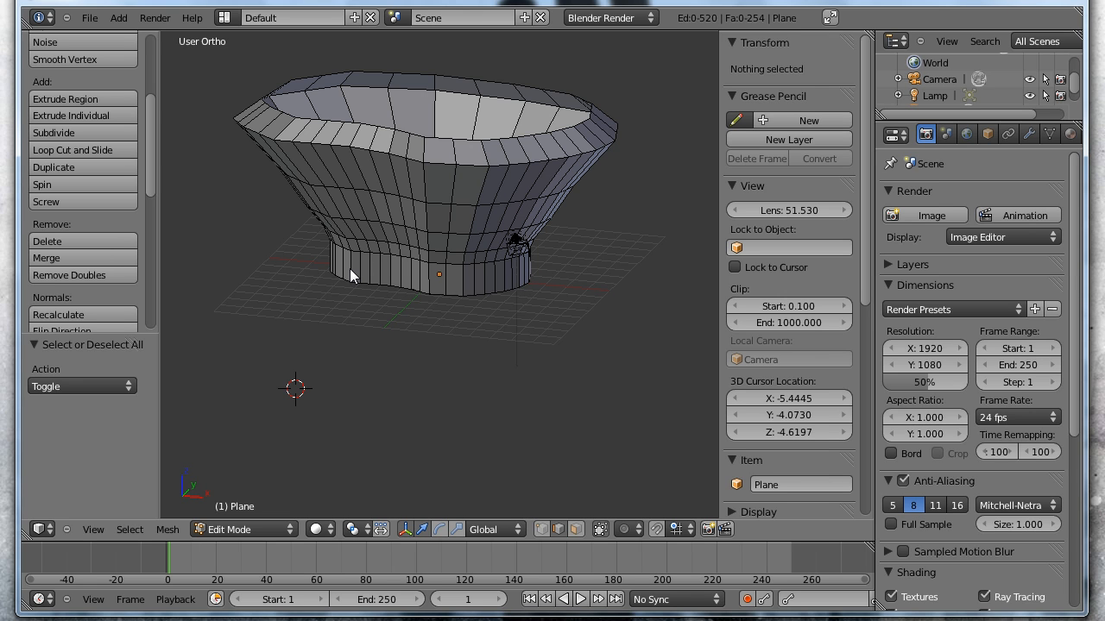
key(ctrl+r)
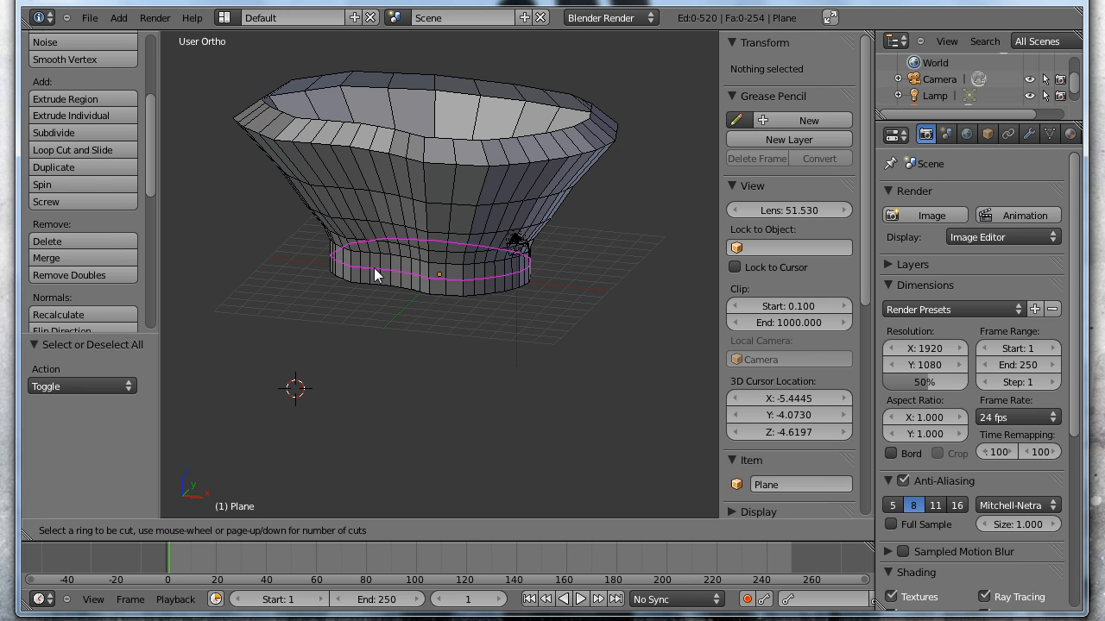
click(374, 268)
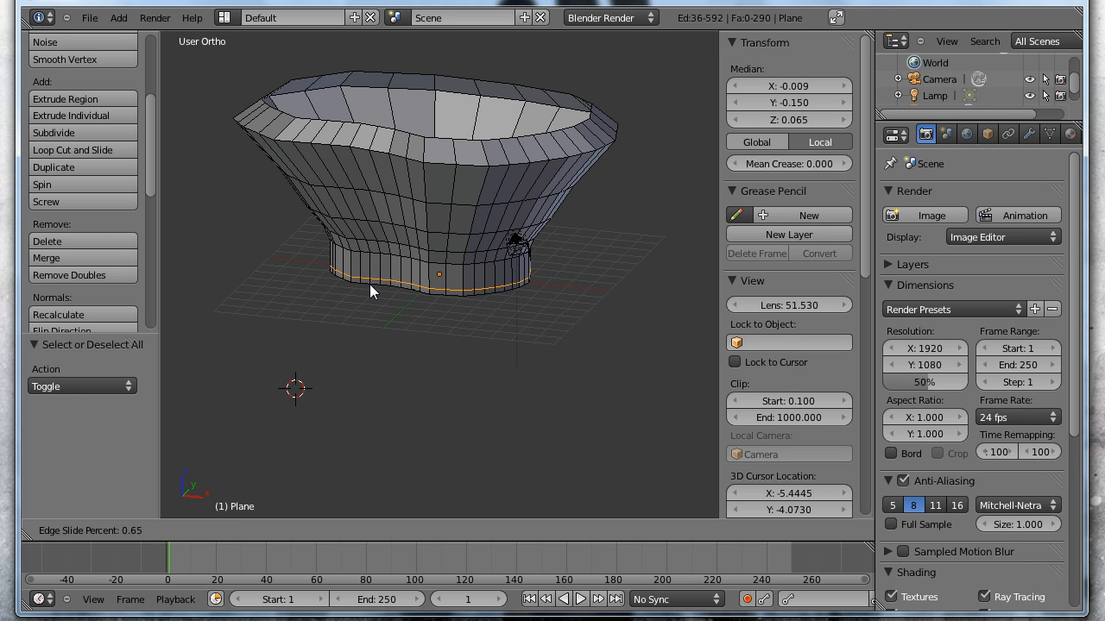
click(370, 279)
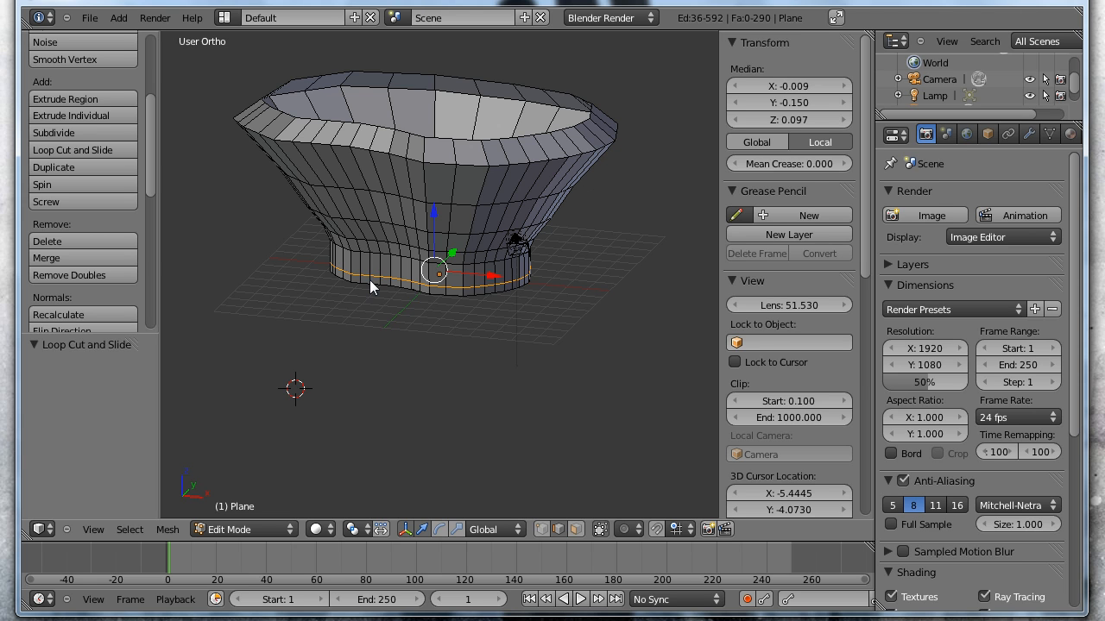
key(s)
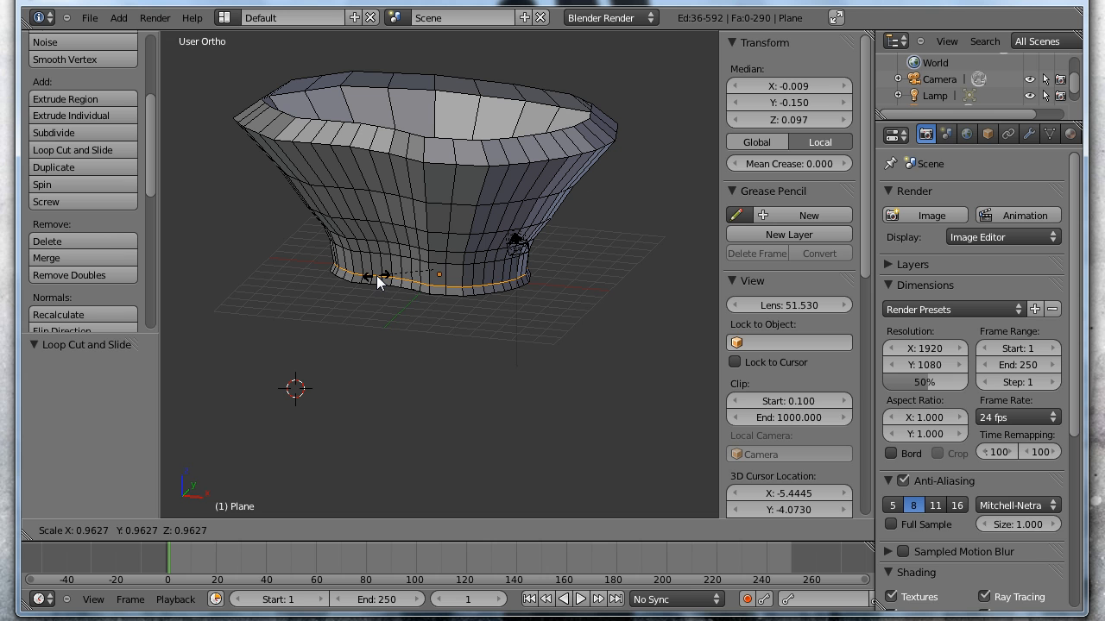
click(376, 275)
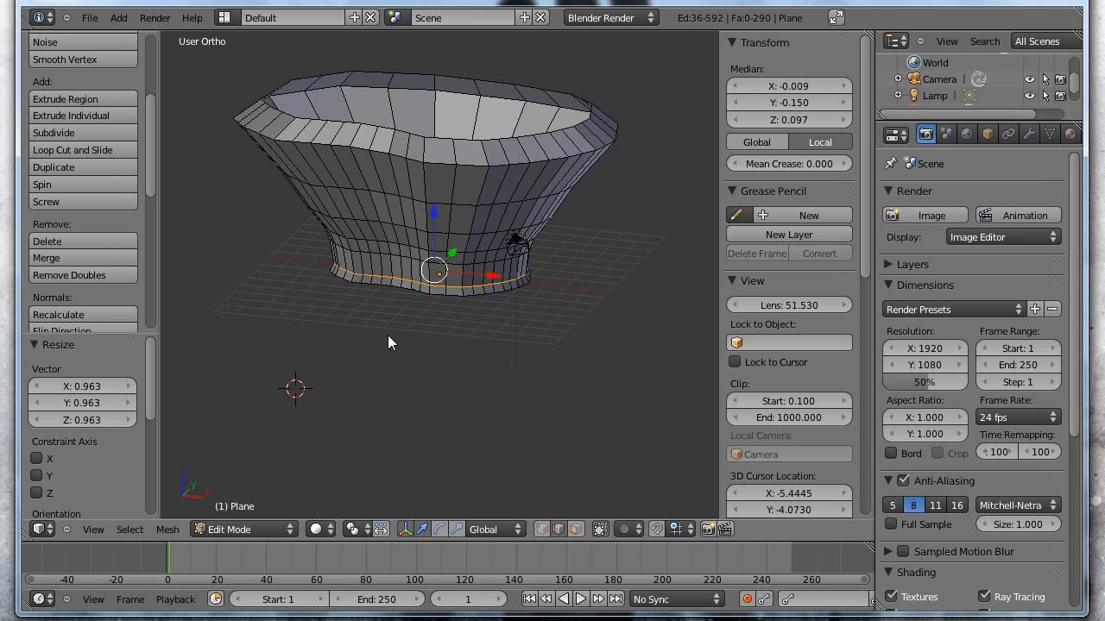
- Display the mesh's face normals at a size of 0.48 and examine their direction from below and above the vessel
mouse_move(388, 334)
middle_down()
mouse_move(352, 189)
mouse_move(332, 201)
mouse_move(333, 252)
mouse_move(382, 285)
mouse_move(386, 314)
middle_up()
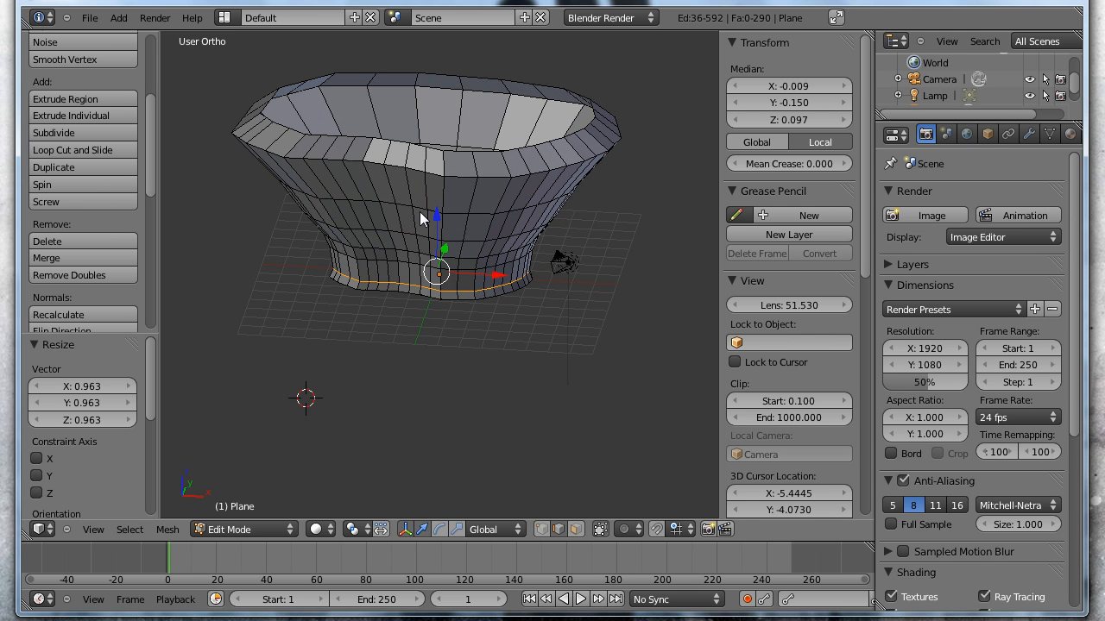
shift+middle_drag(417, 220, 402, 252)
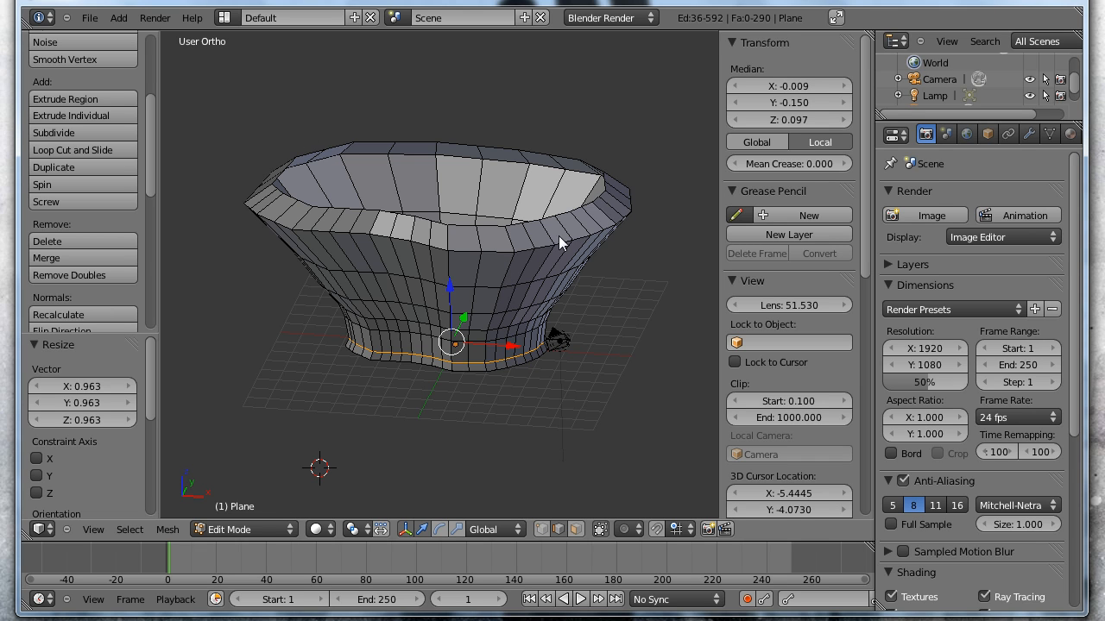
drag(867, 231, 867, 447)
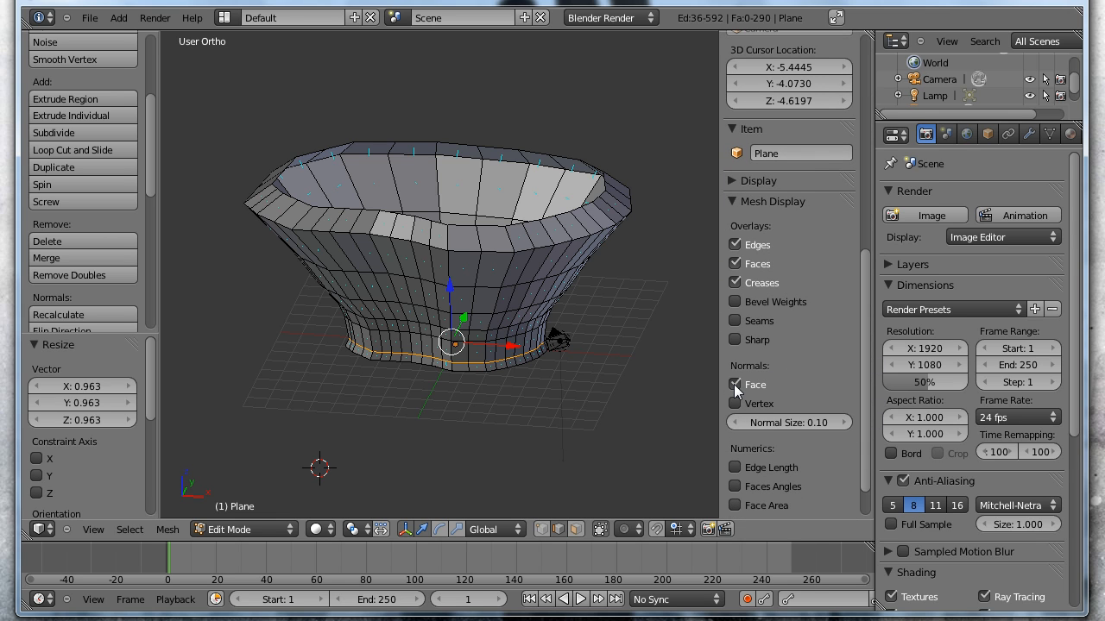
drag(762, 420, 778, 420)
middle_drag(483, 251, 536, 84)
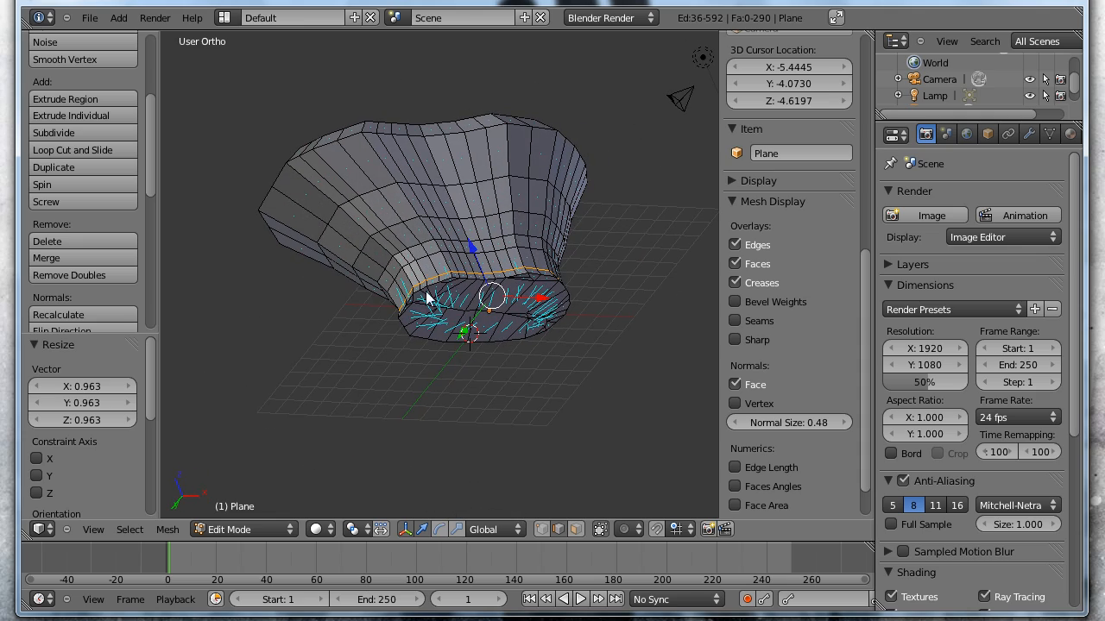
middle_drag(481, 176, 415, 445)
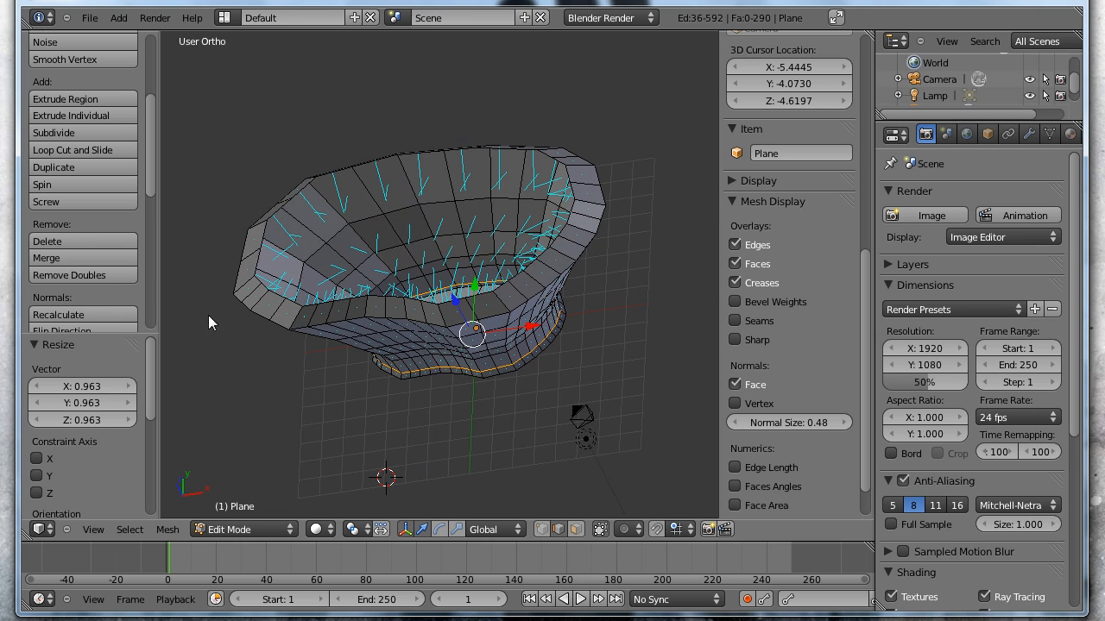
middle_drag(208, 315, 293, 181)
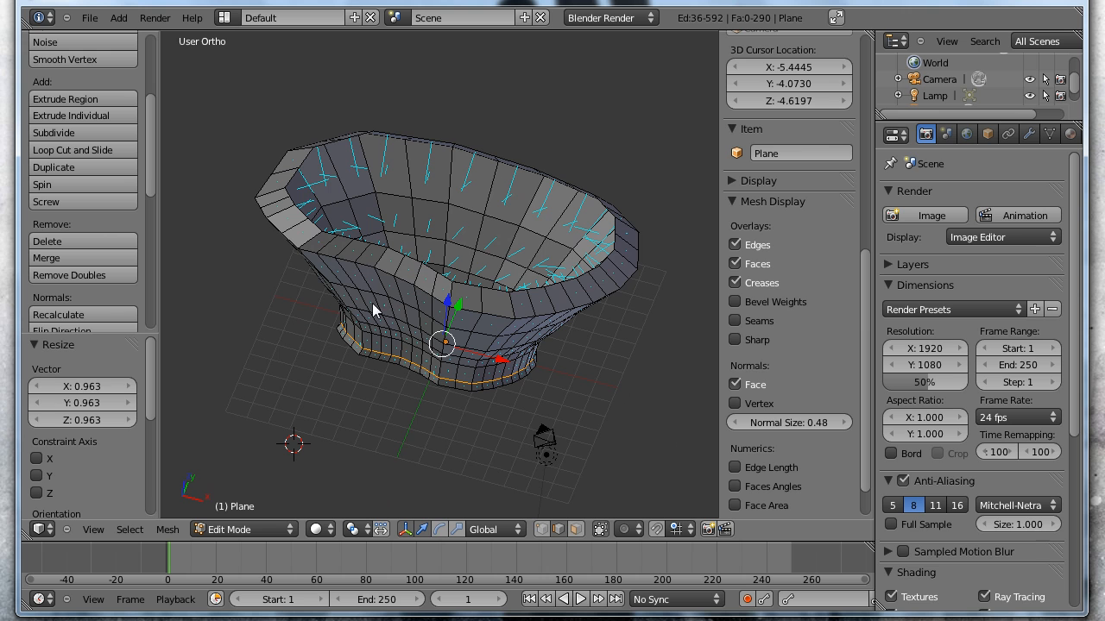
middle_drag(407, 289, 539, 317)
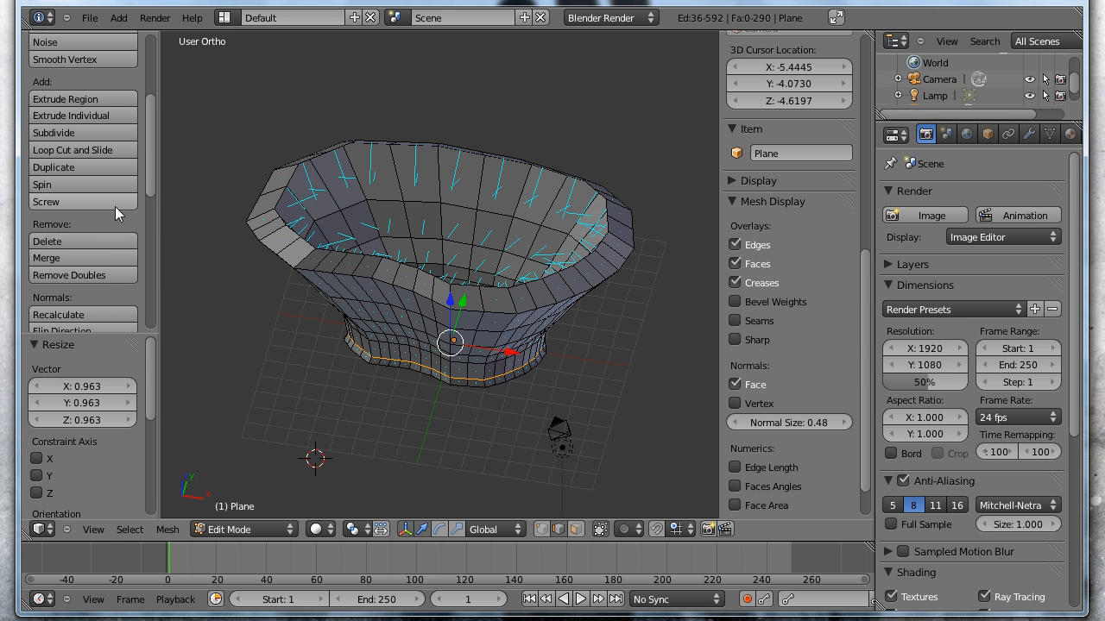
- Try to recalculate and flip the normals with only the lower edge loop selected
drag(151, 164, 146, 211)
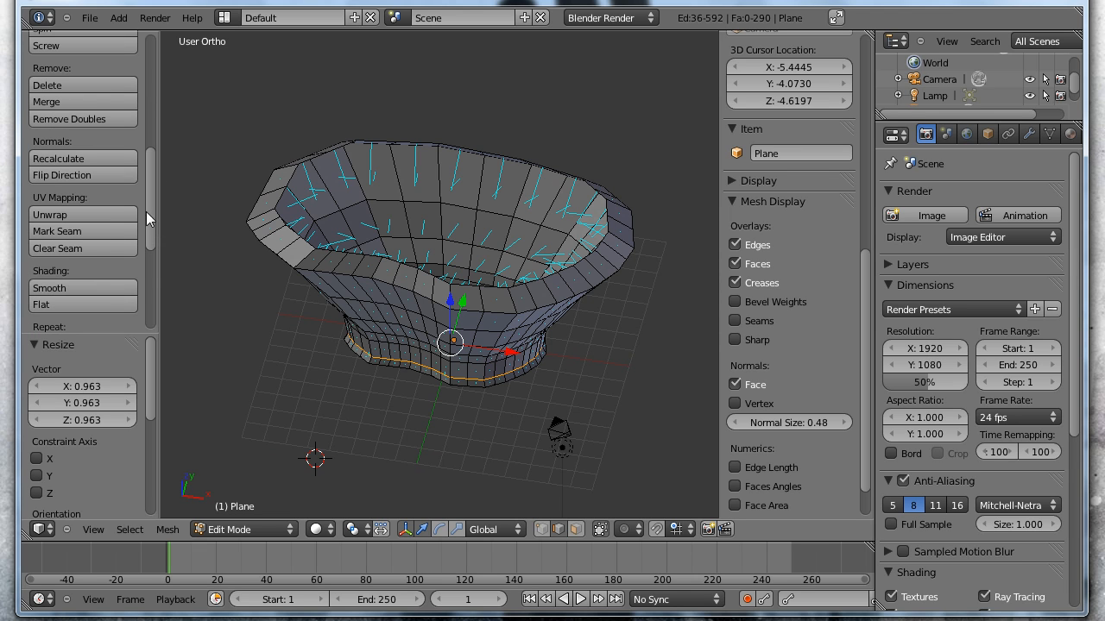
click(74, 161)
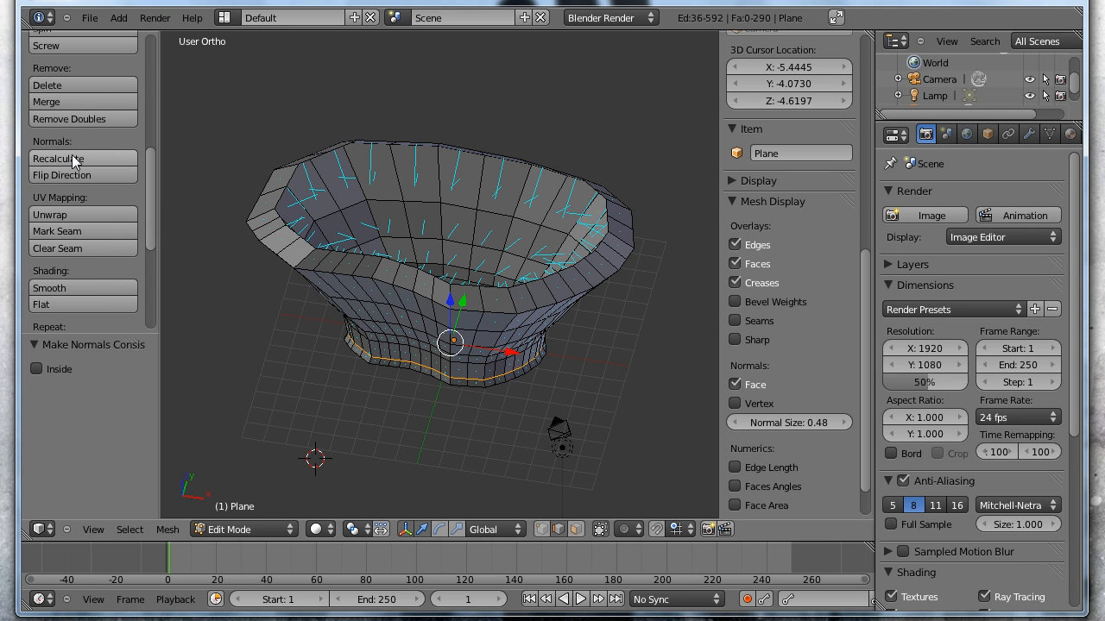
click(75, 177)
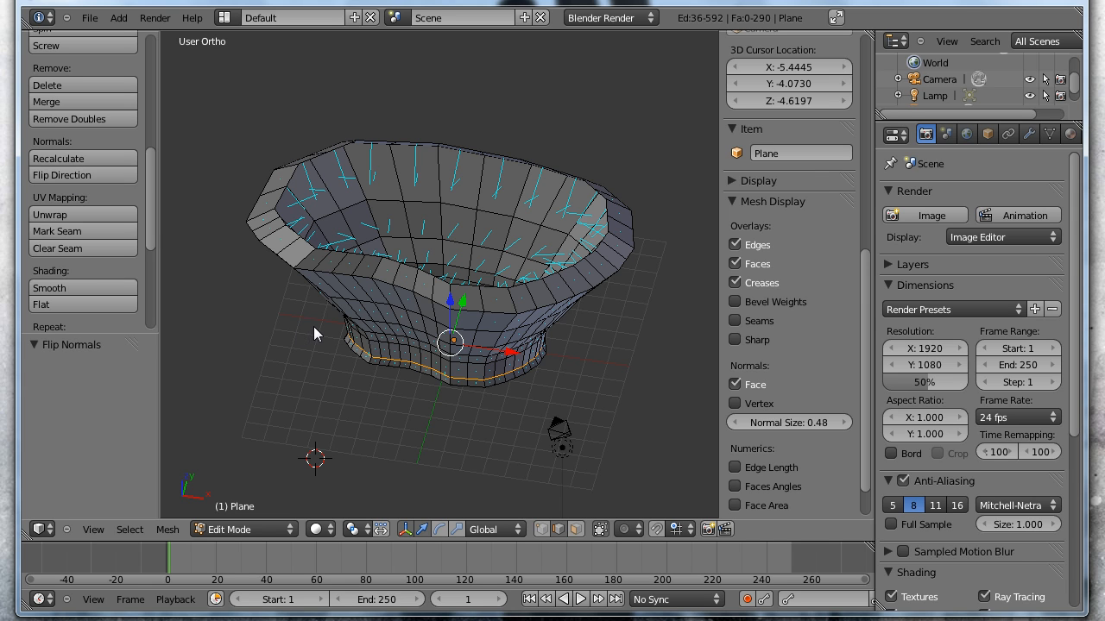
- Recalculate the normals of the entire selected mesh to face outward and set the normal display size to 0.20
key(a)
key(a)
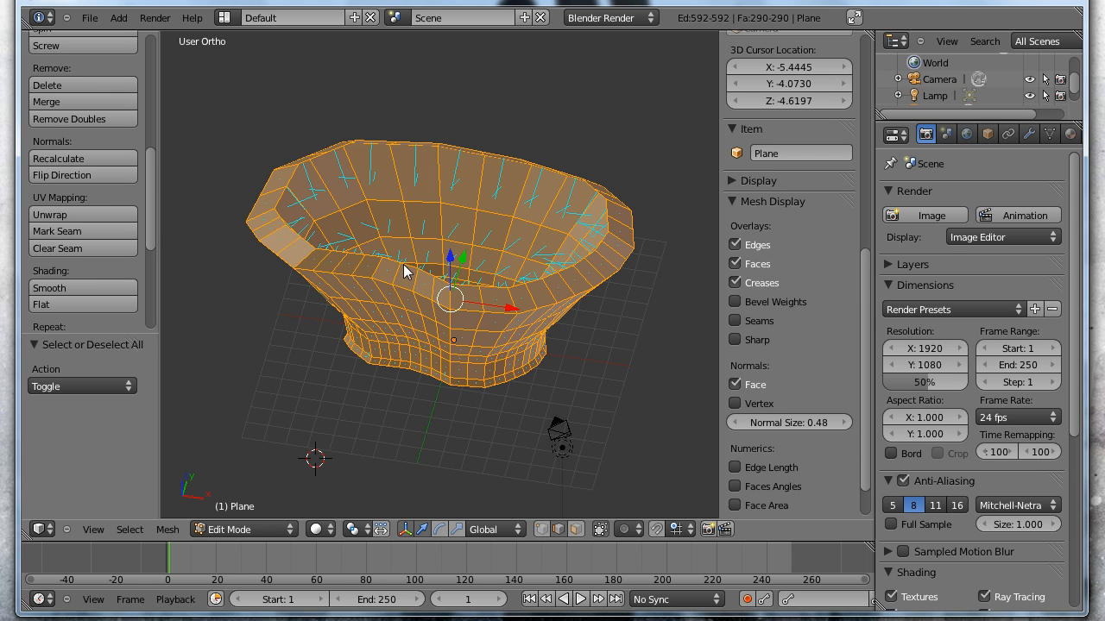
click(90, 158)
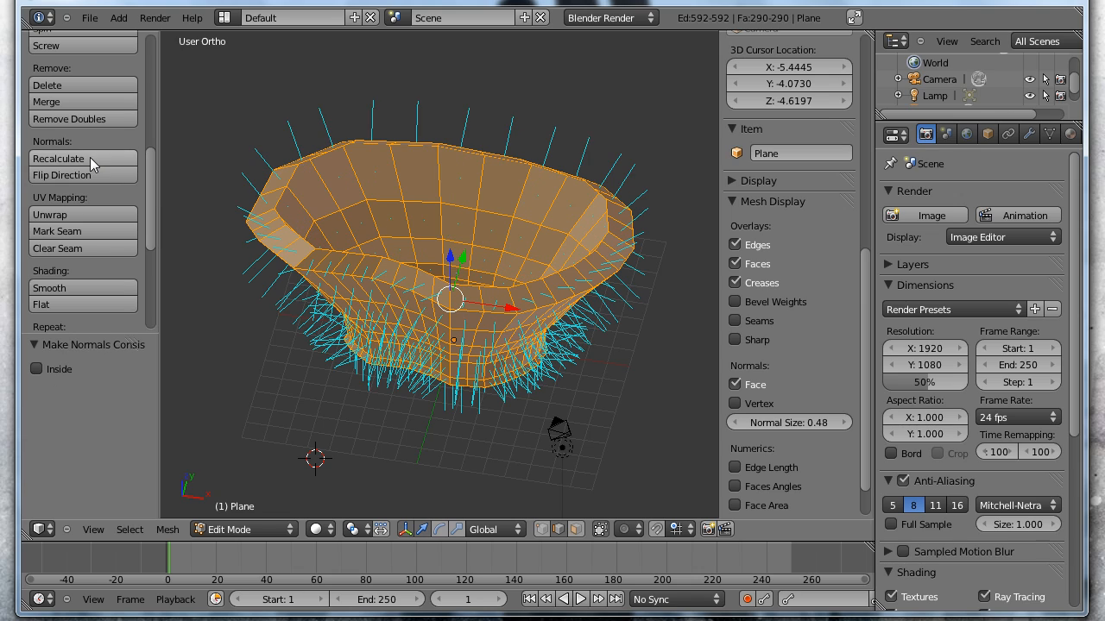
middle_drag(432, 346, 432, 285)
mouse_move(793, 428)
mouse_down()
mouse_move(760, 424)
mouse_move(791, 428)
mouse_up()
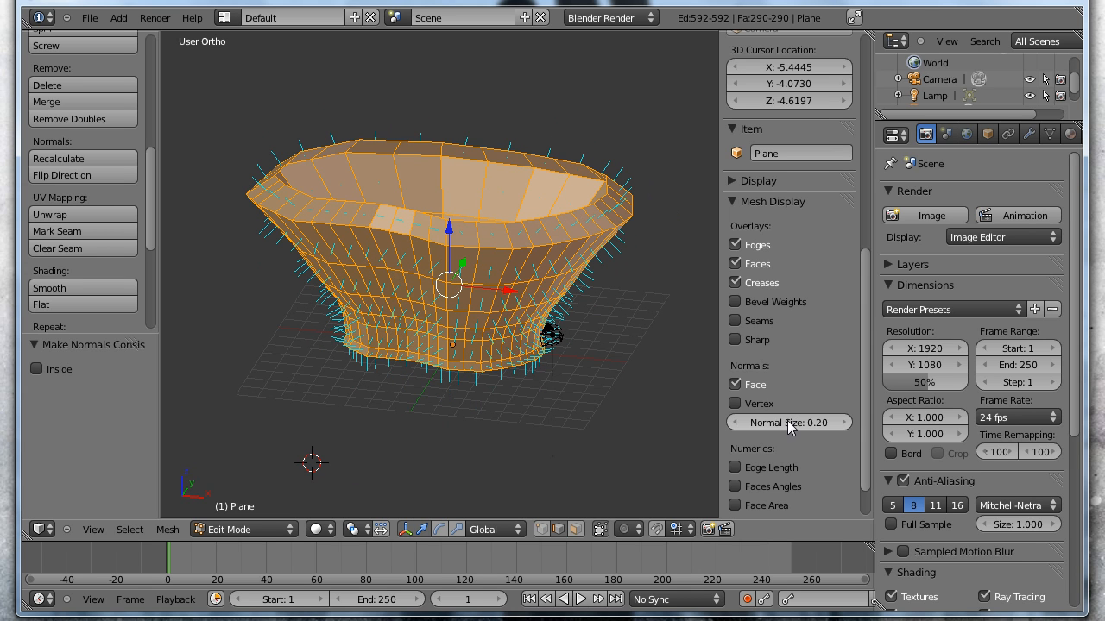
- Hide the face normals and solidify the entire vessel mesh to a thickness of 0.2126
click(735, 385)
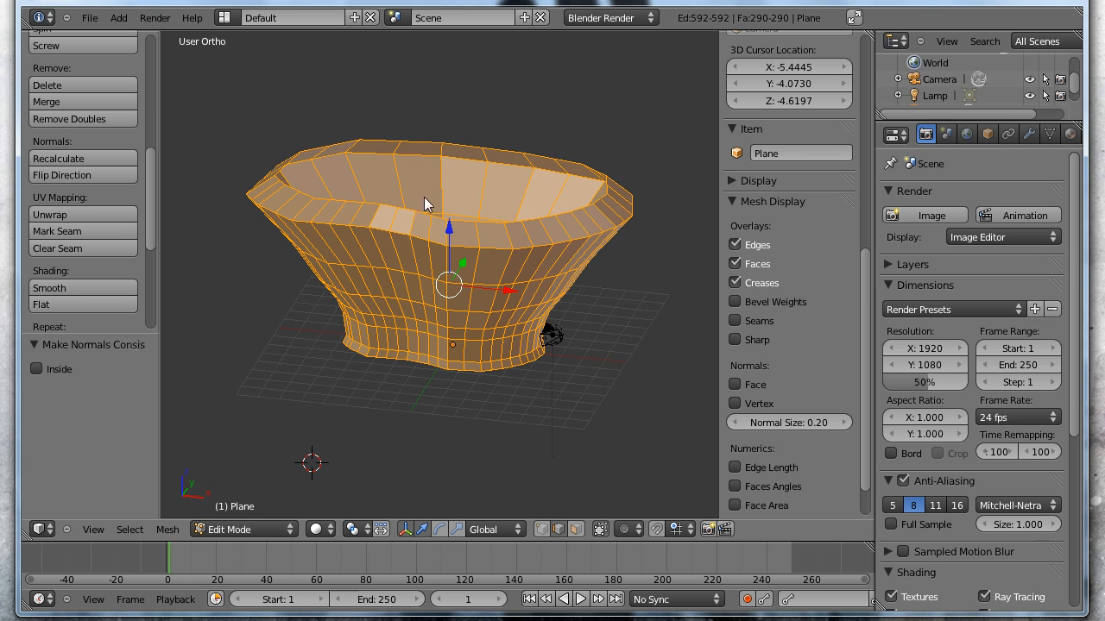
middle_drag(408, 251, 411, 297)
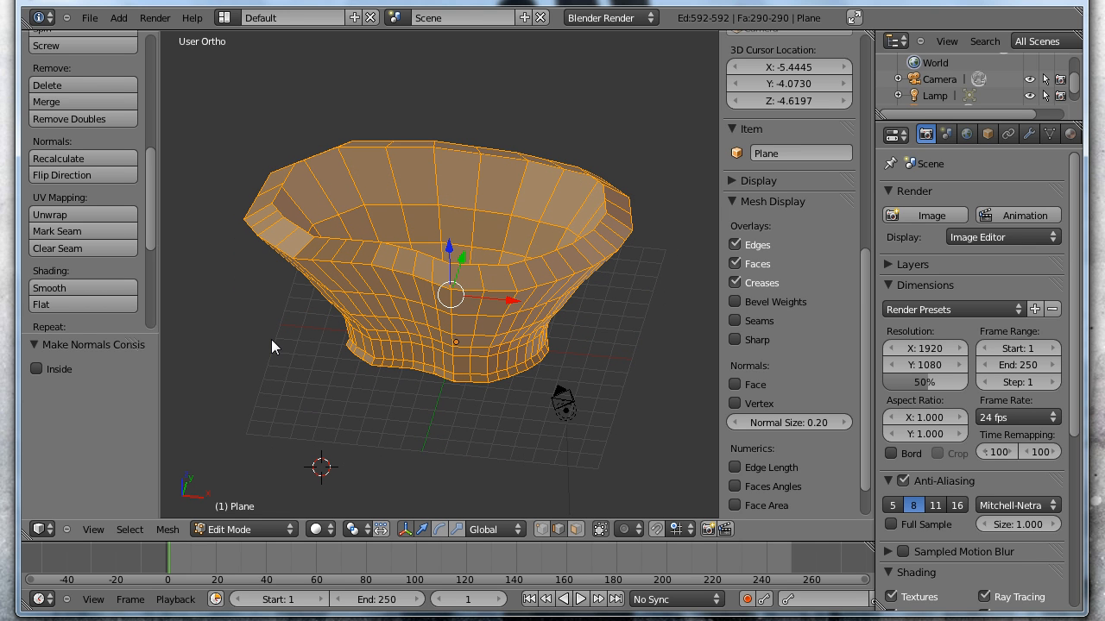
click(169, 531)
mouse_move(206, 285)
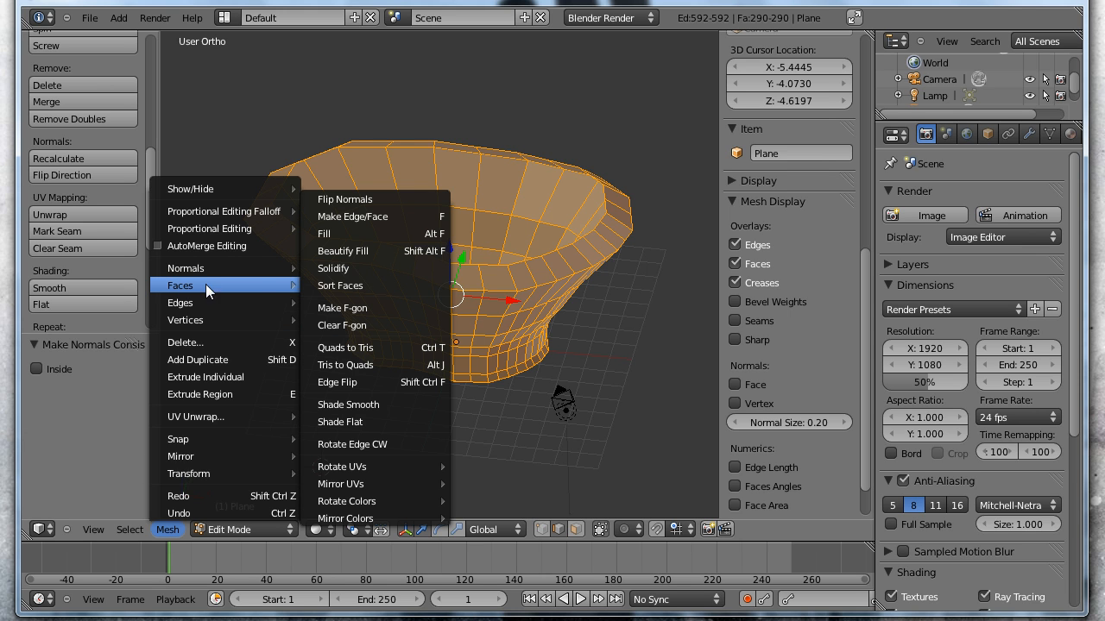
click(347, 269)
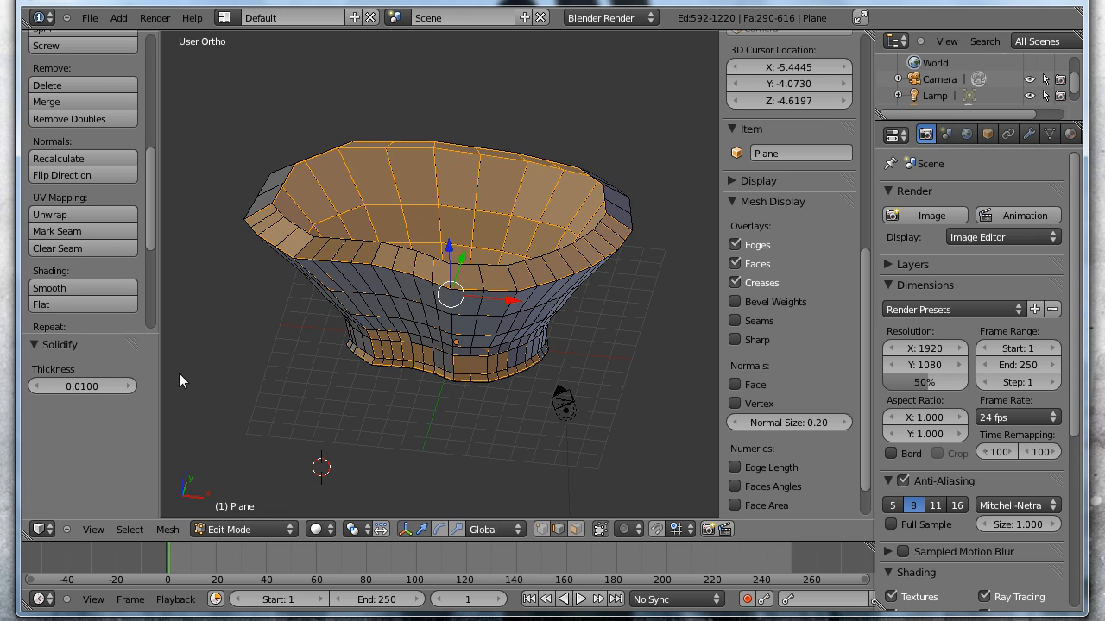
drag(78, 387, 151, 385)
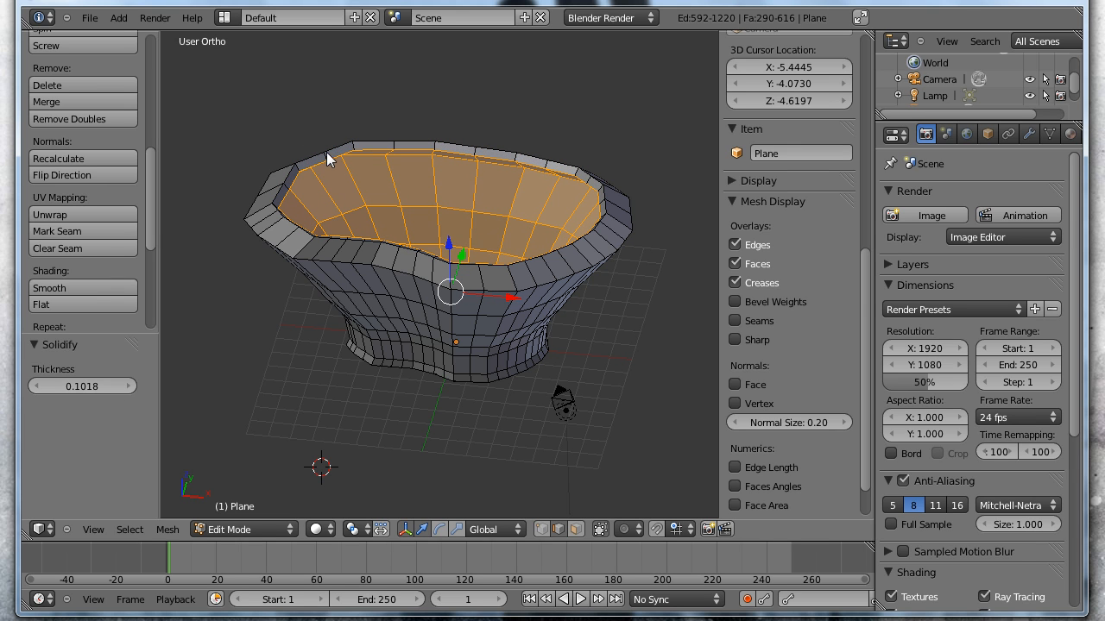
drag(82, 392, 127, 389)
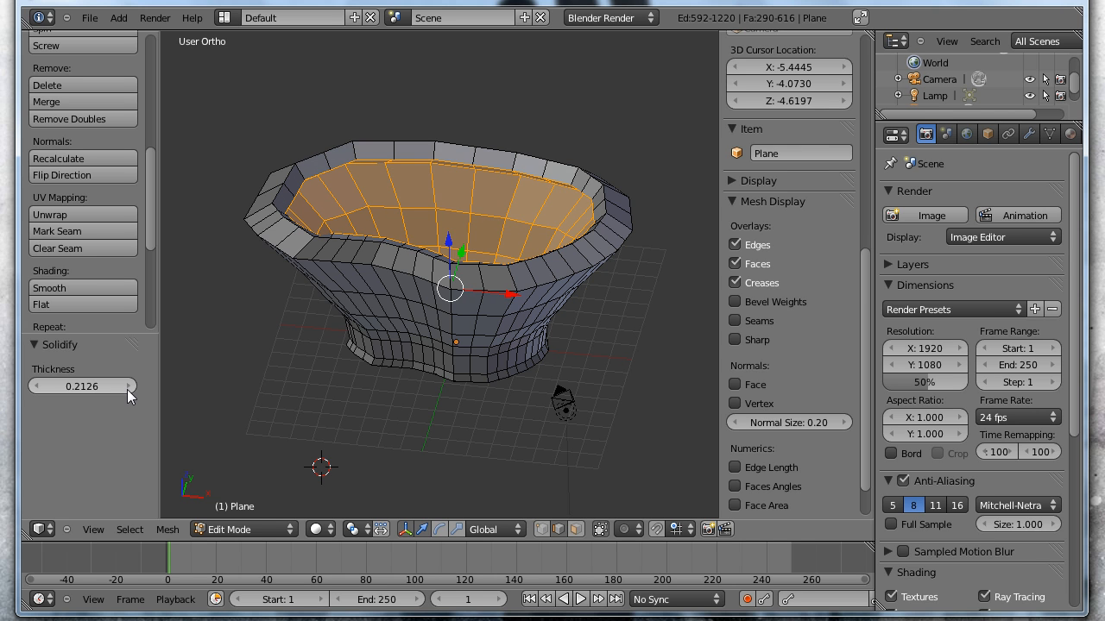
- Clear the mesh selection and inspect the solidified walls with hidden geometry shown through, restoring the opaque display
mouse_move(420, 293)
middle_down()
mouse_move(399, 406)
mouse_move(423, 295)
middle_up()
key(a)
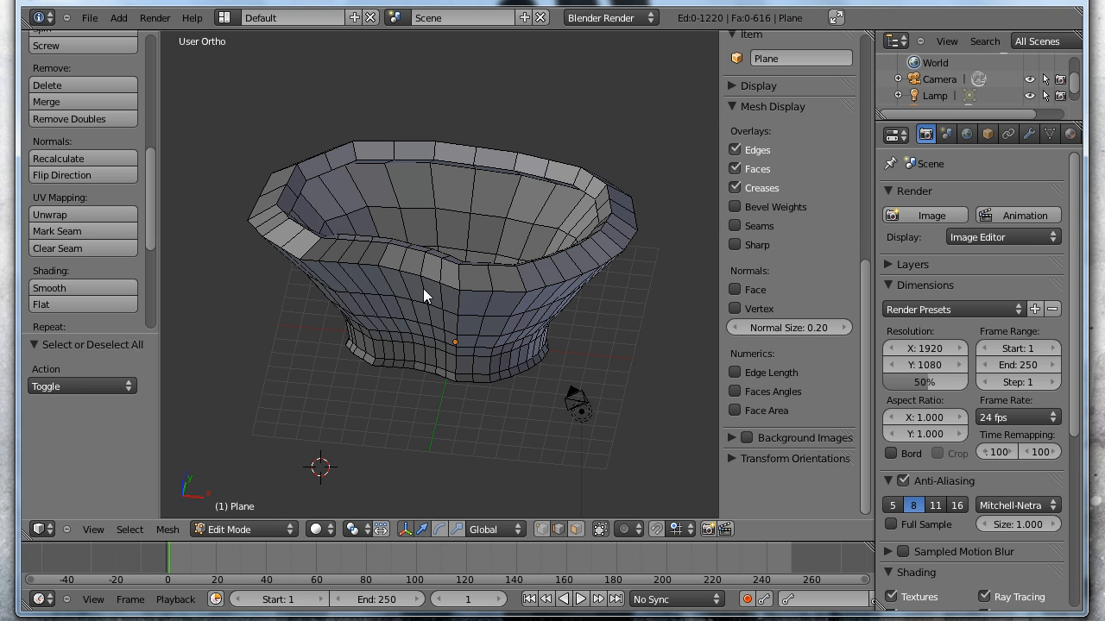
click(600, 529)
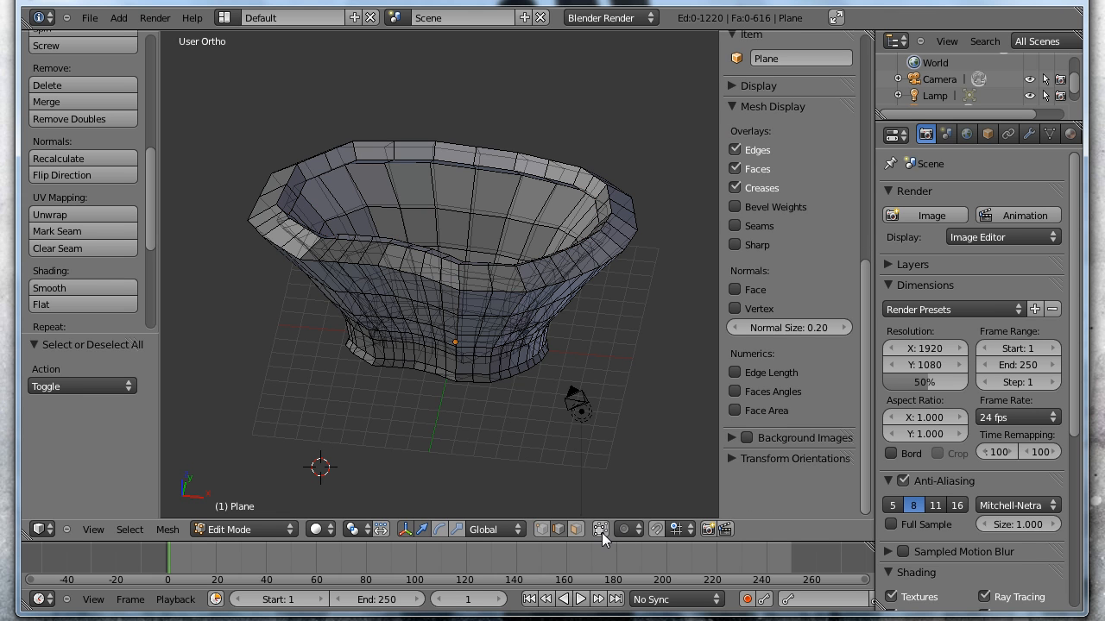
middle_drag(443, 362, 446, 318)
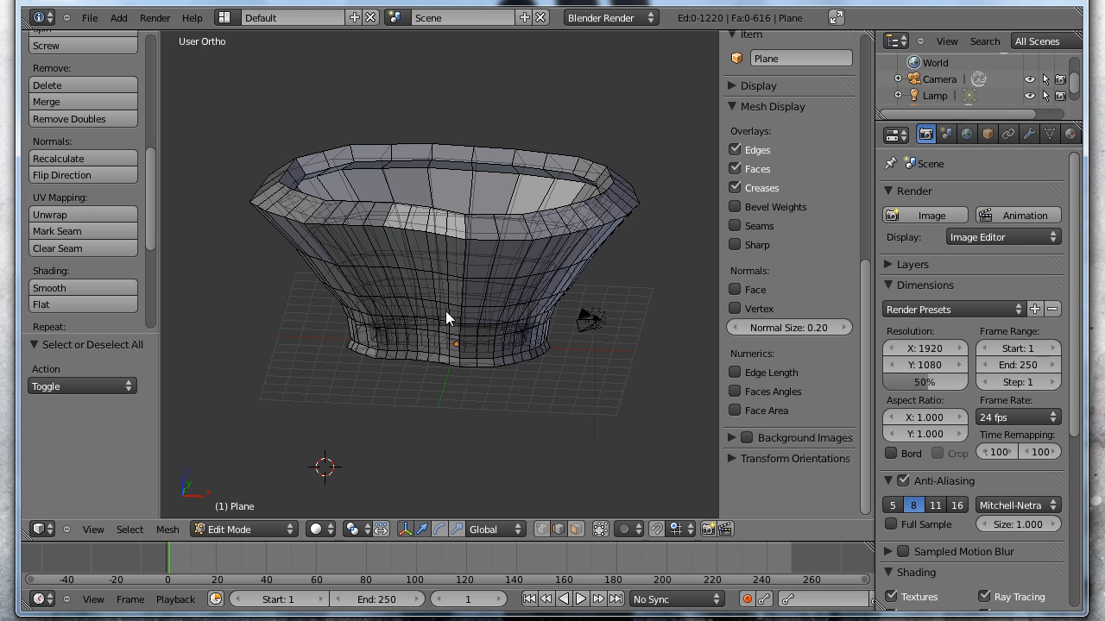
click(601, 529)
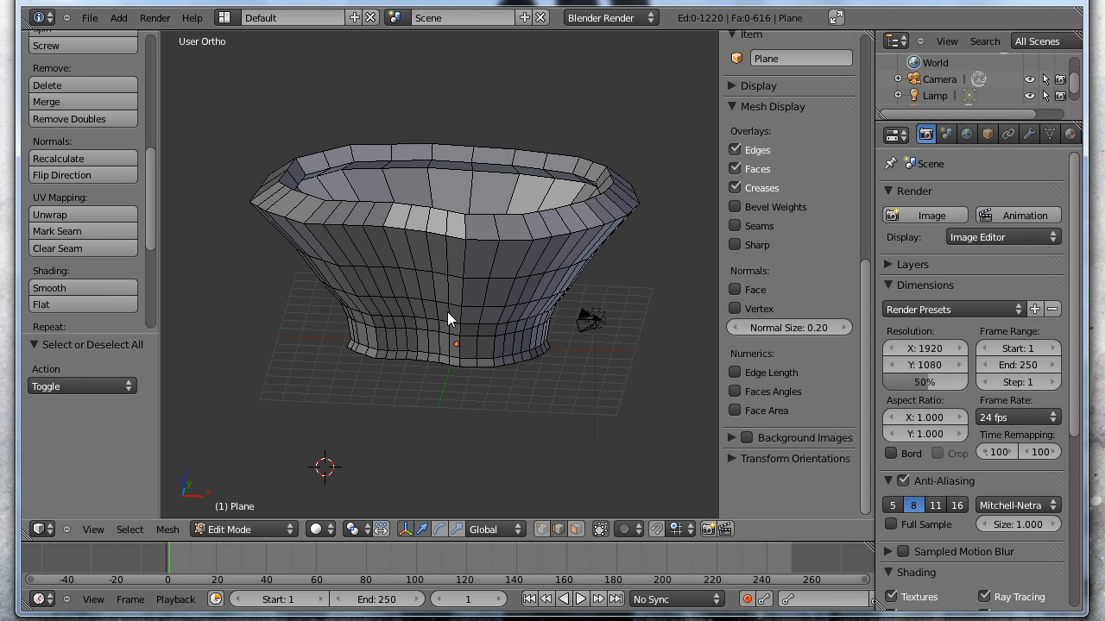
middle_drag(447, 318, 448, 304)
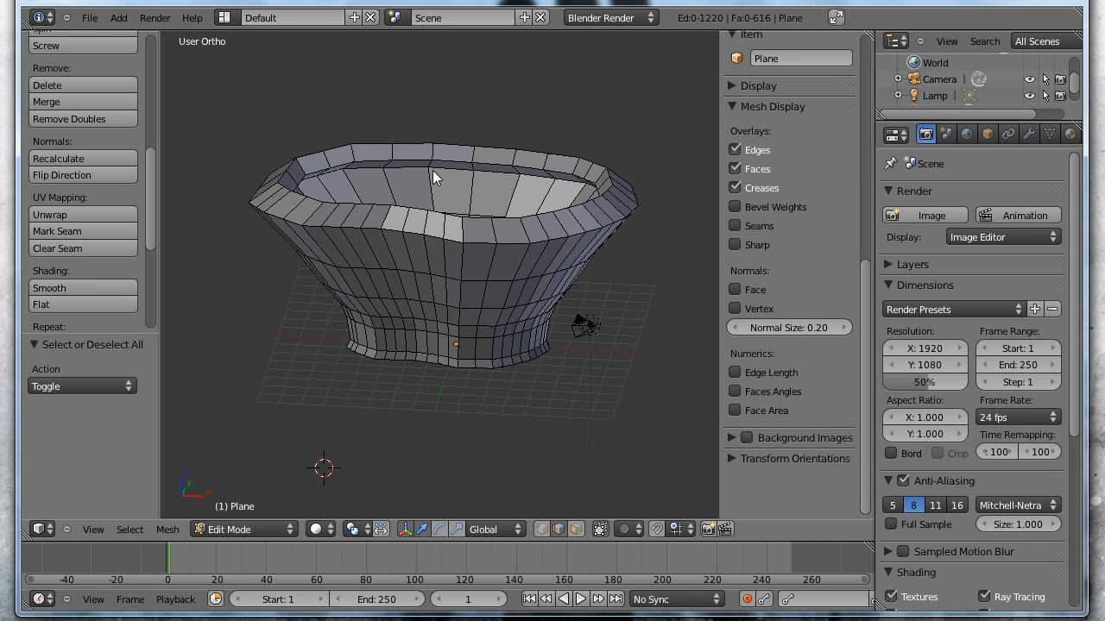
- Save the scene over the existing vase1.blend file in the blend_new folder
click(92, 18)
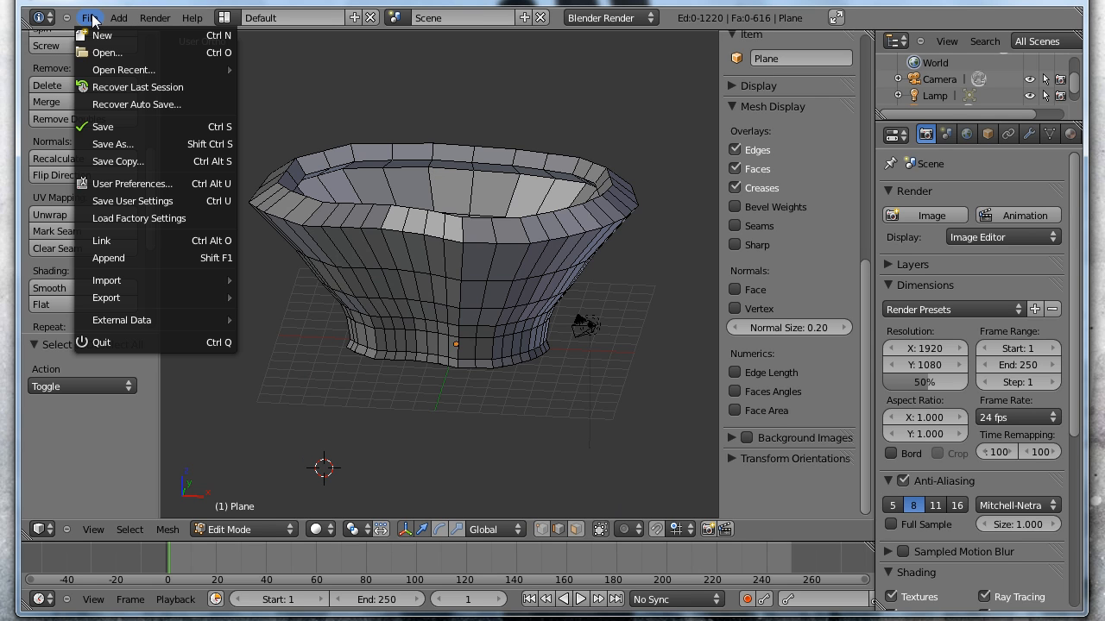
click(108, 144)
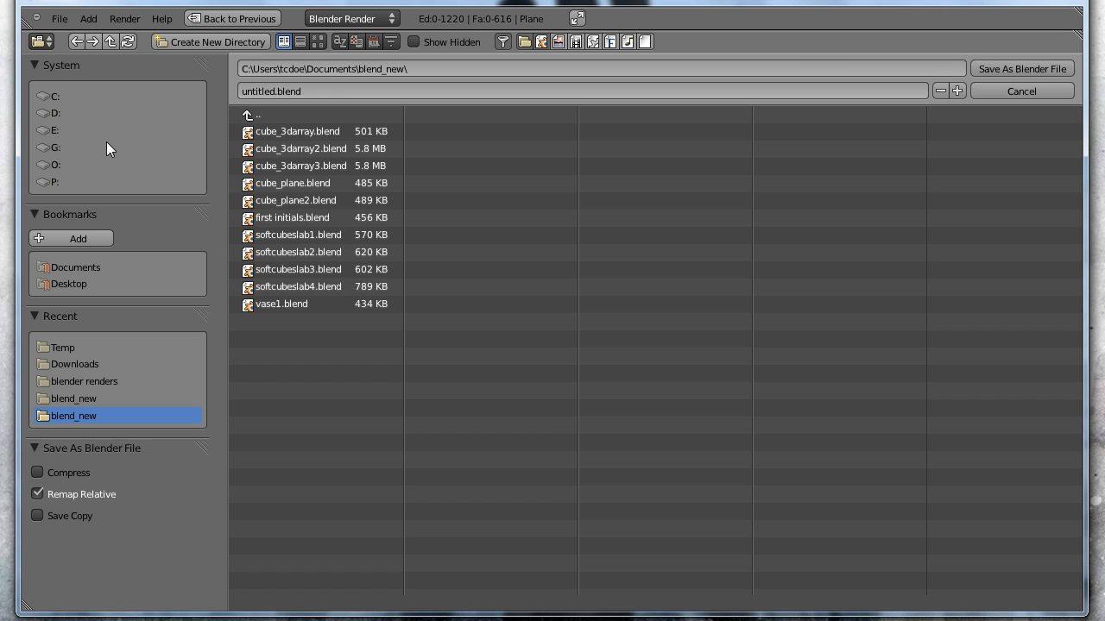
click(277, 304)
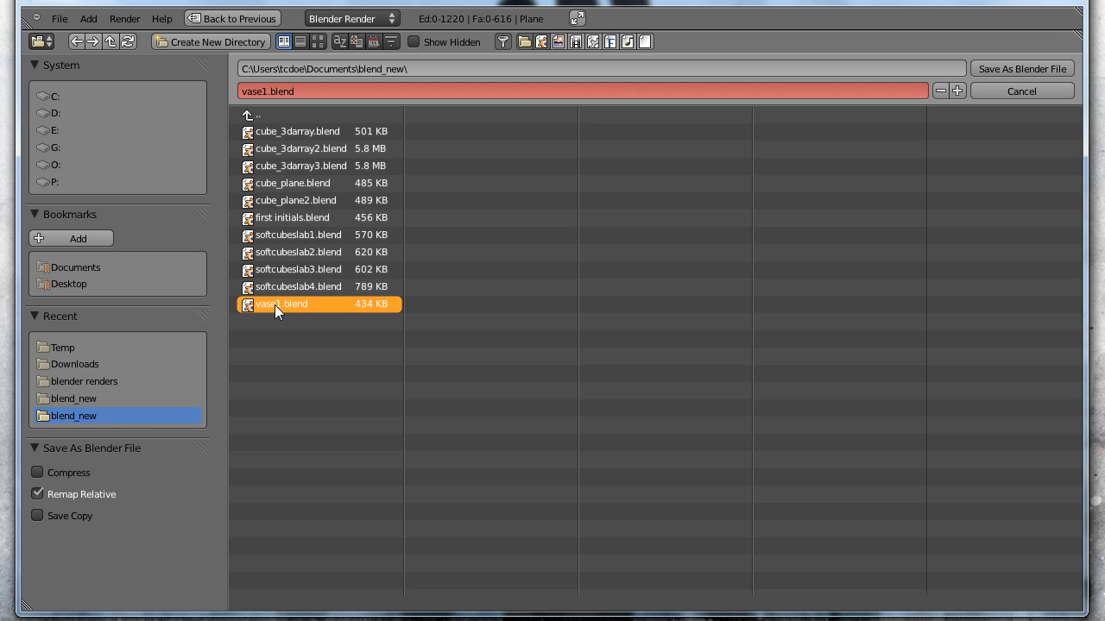
click(1001, 68)
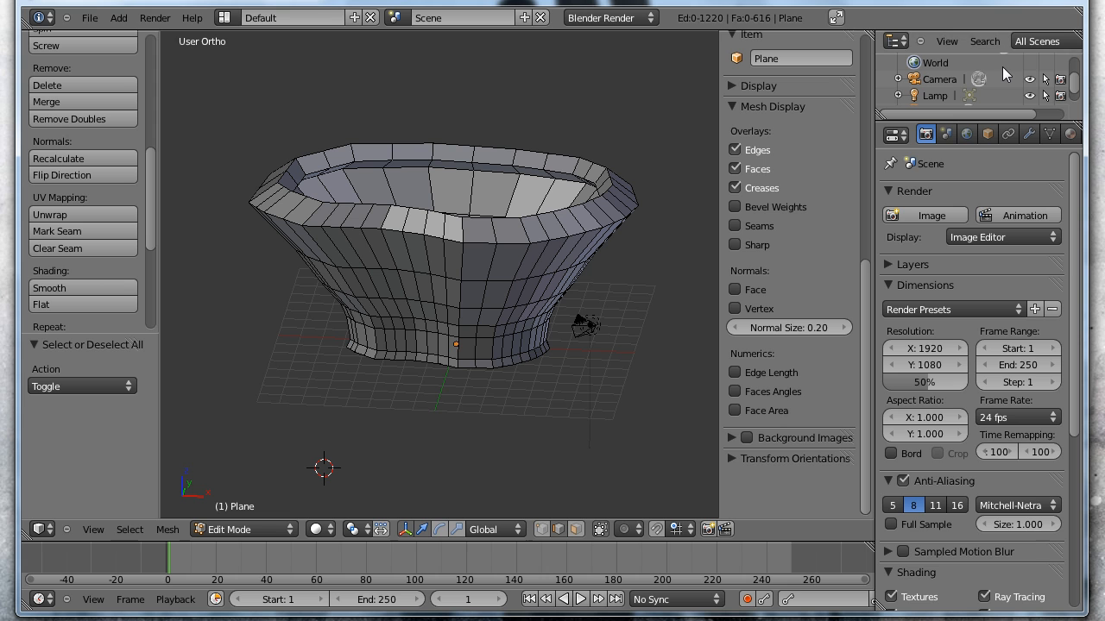
- Select the entire thickened vessel mesh and subdivide it with one cut
middle_drag(474, 252, 435, 288)
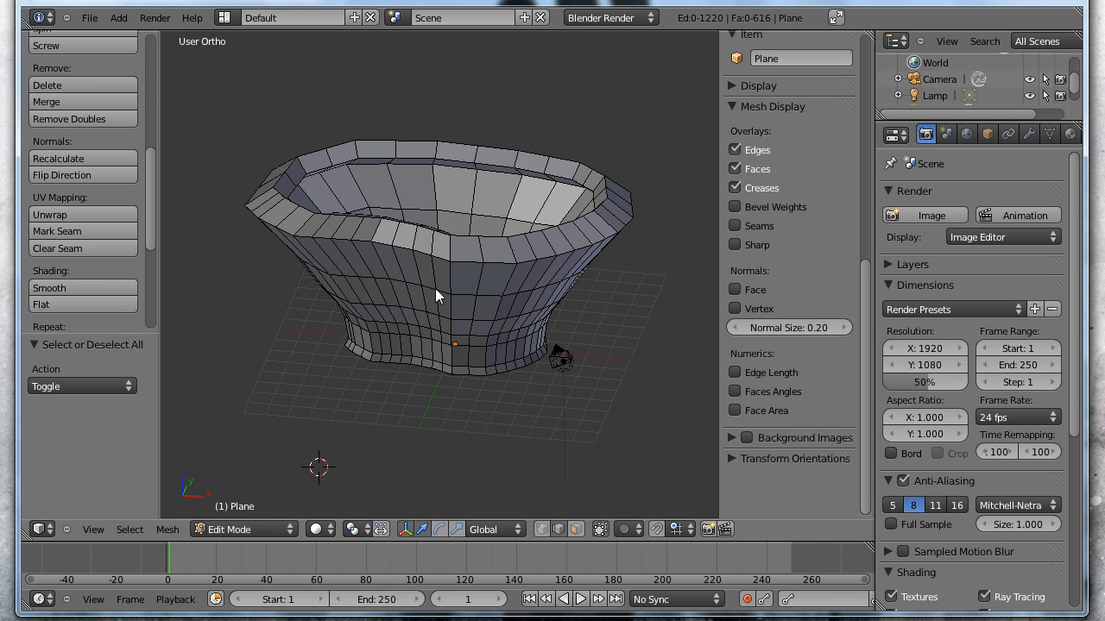
middle_drag(427, 243, 425, 422)
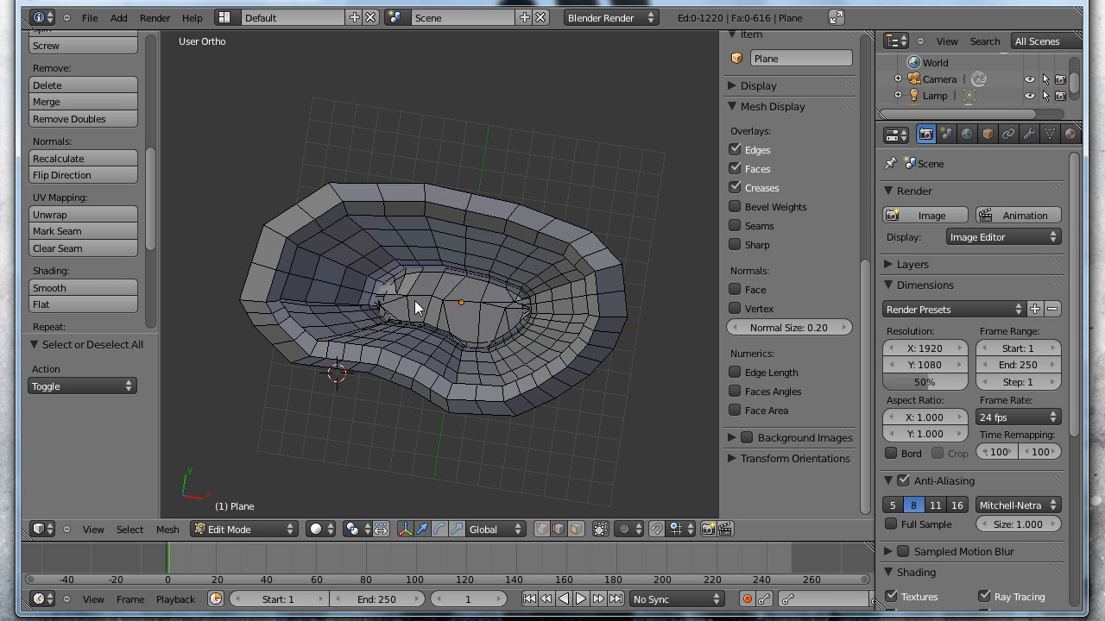
middle_drag(398, 367, 395, 196)
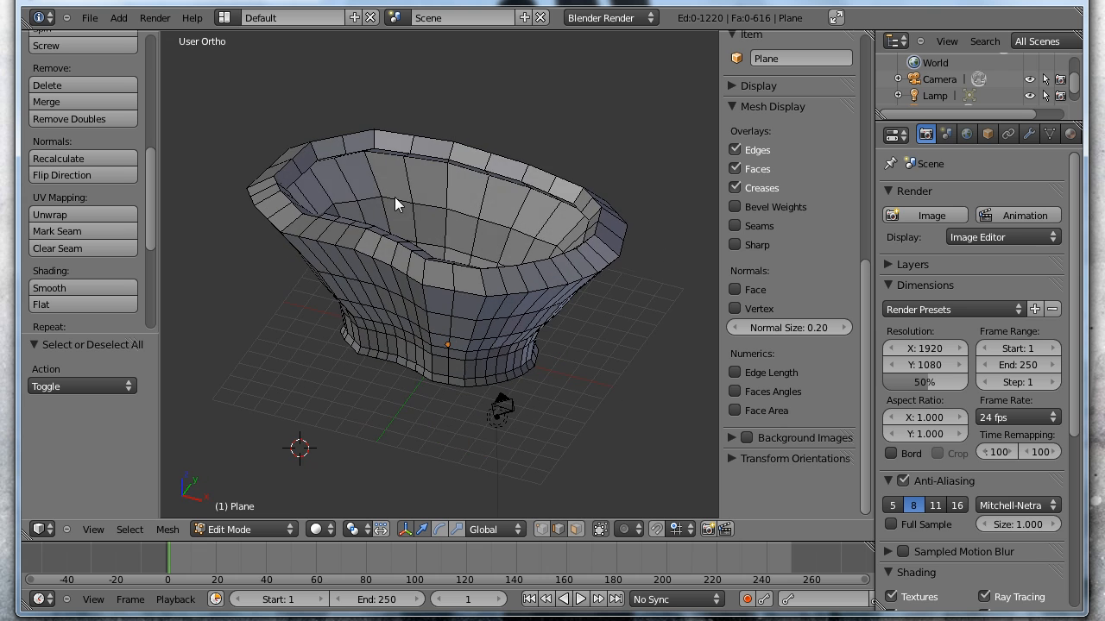
middle_drag(514, 322, 599, 326)
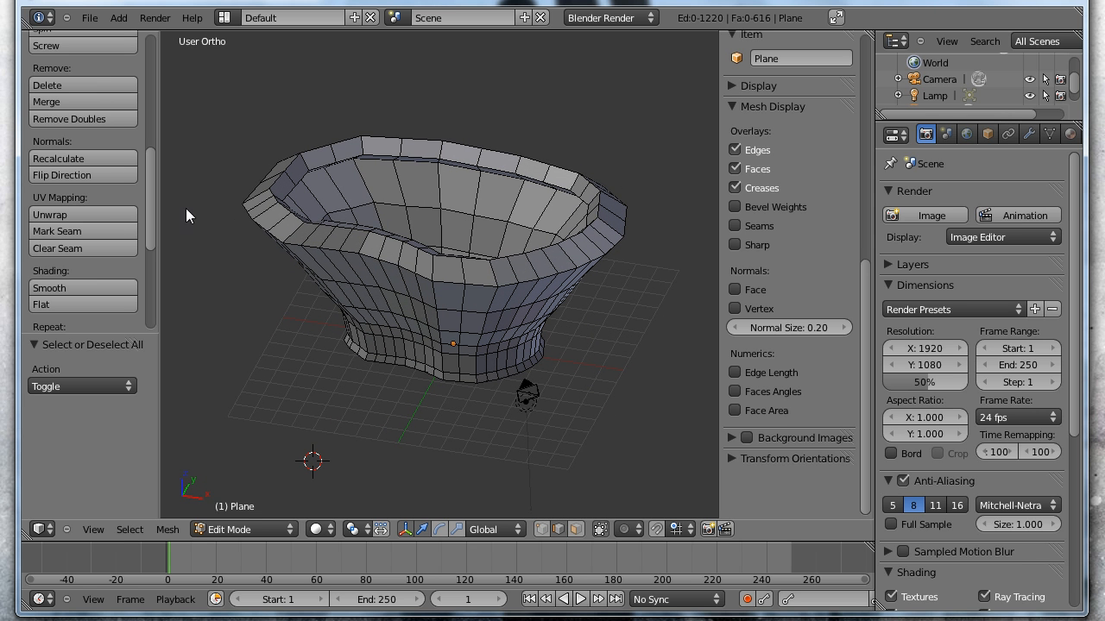
scroll(145, 151, up, 5)
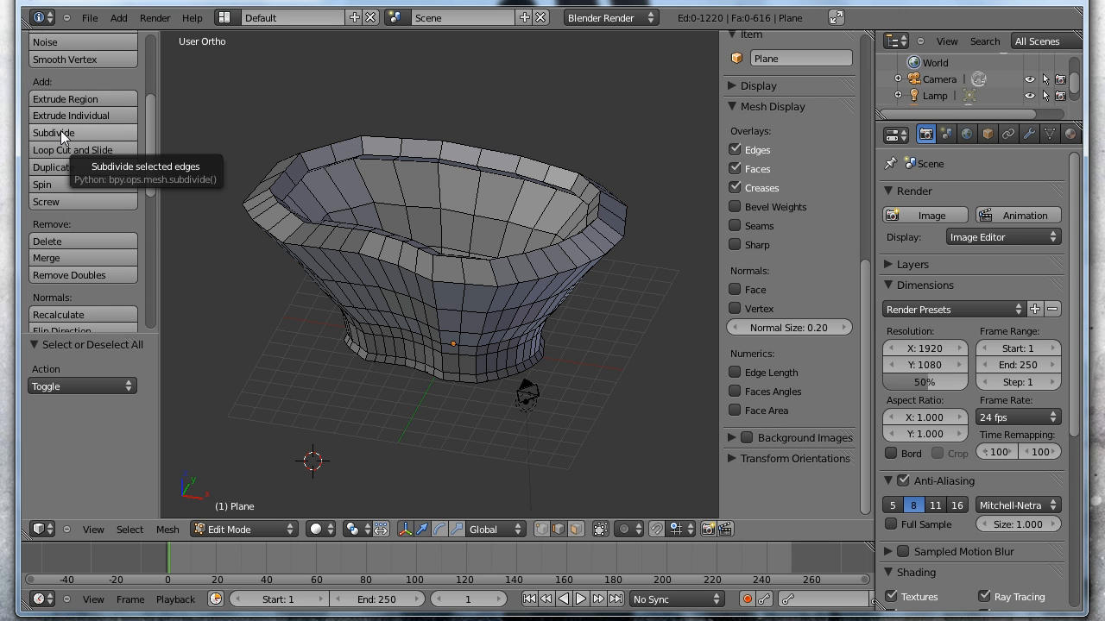
key(a)
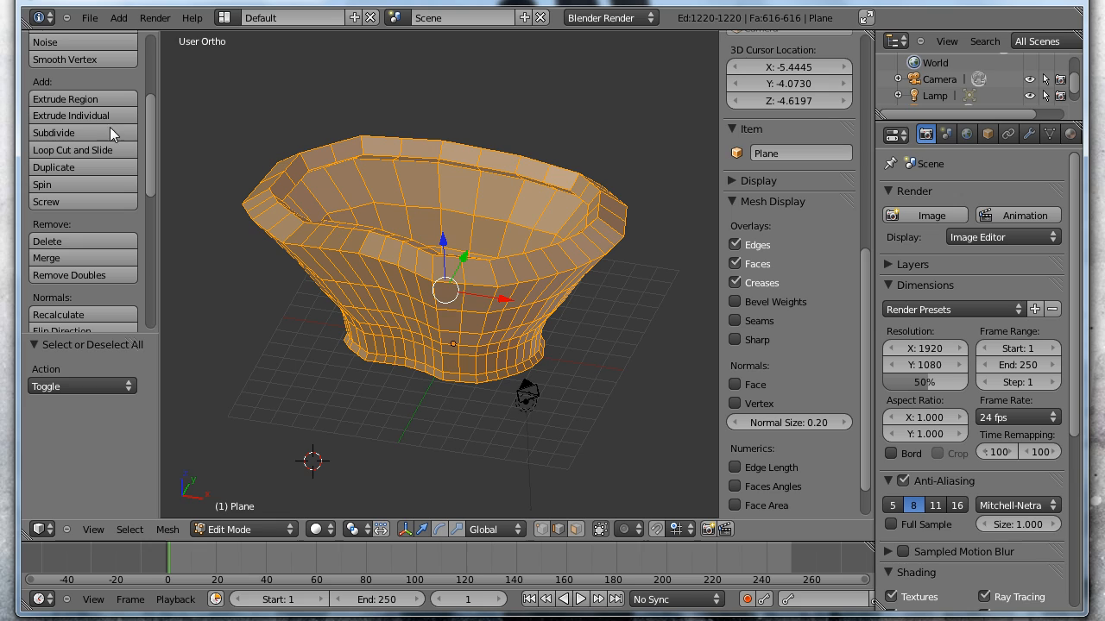
click(69, 136)
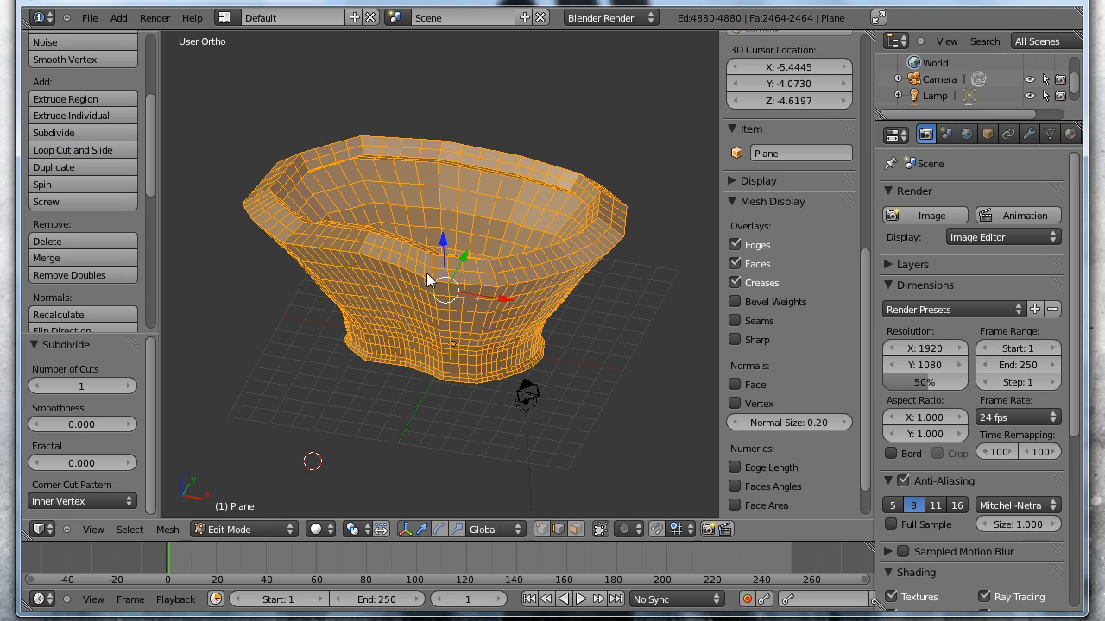
- Check the subdivided mesh from below and above, and switch the vessel to Object Mode
middle_drag(432, 281, 430, 233)
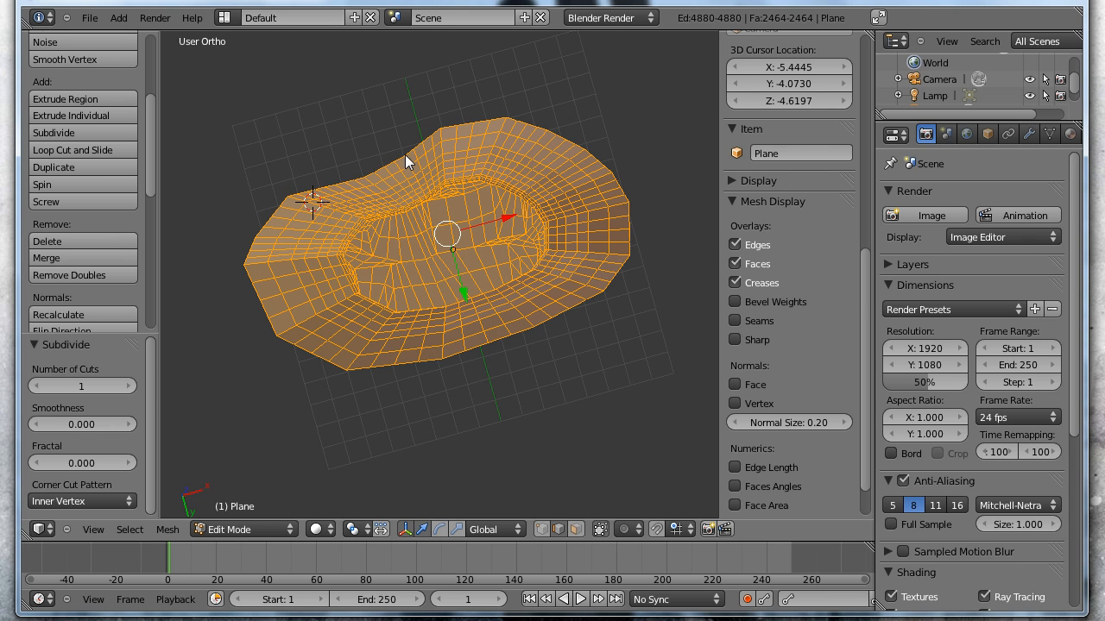
middle_drag(425, 180, 406, 267)
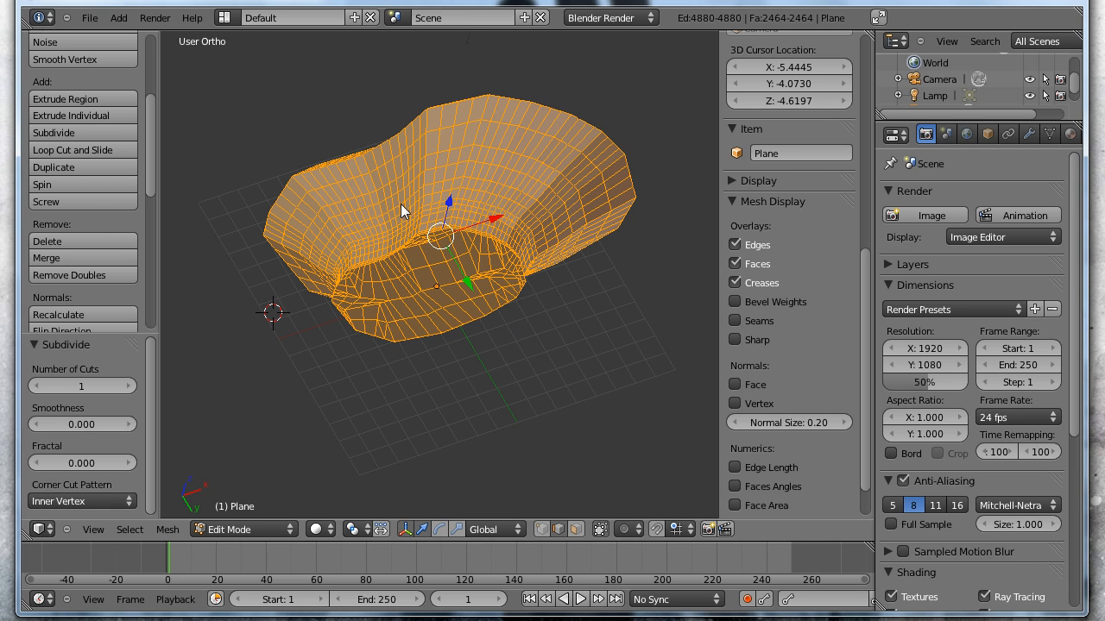
middle_drag(403, 328, 312, 209)
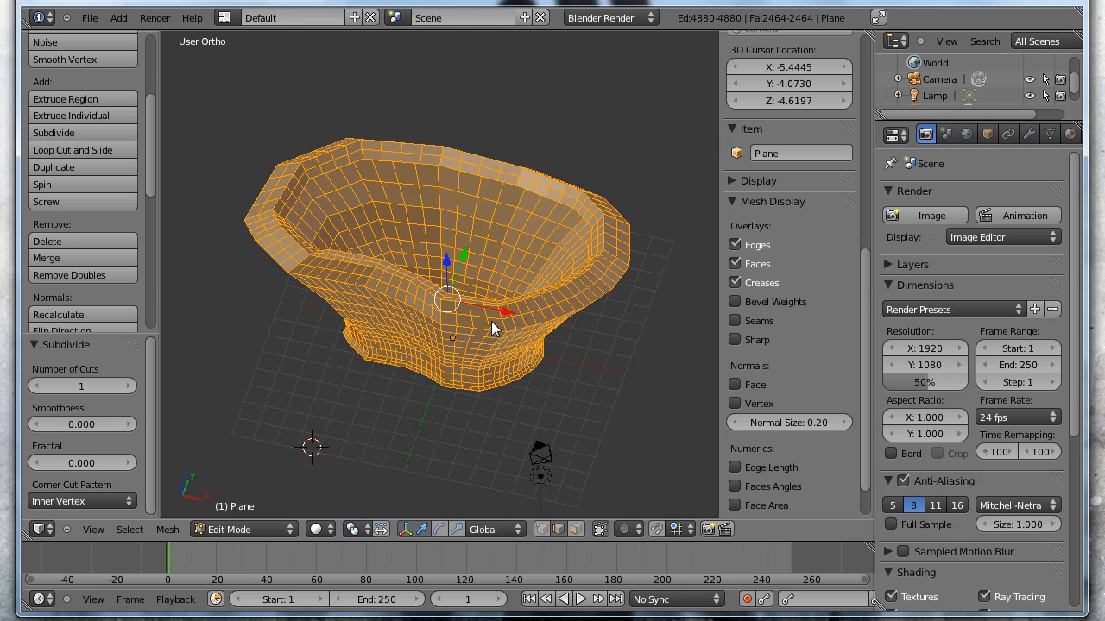
middle_drag(491, 321, 456, 254)
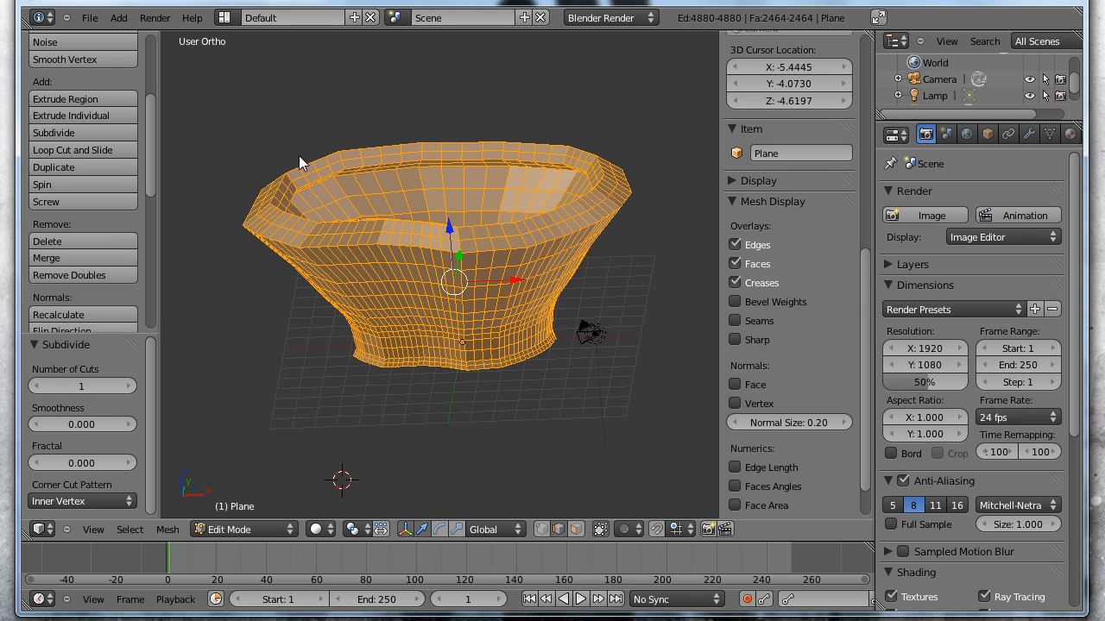
middle_drag(516, 373, 397, 269)
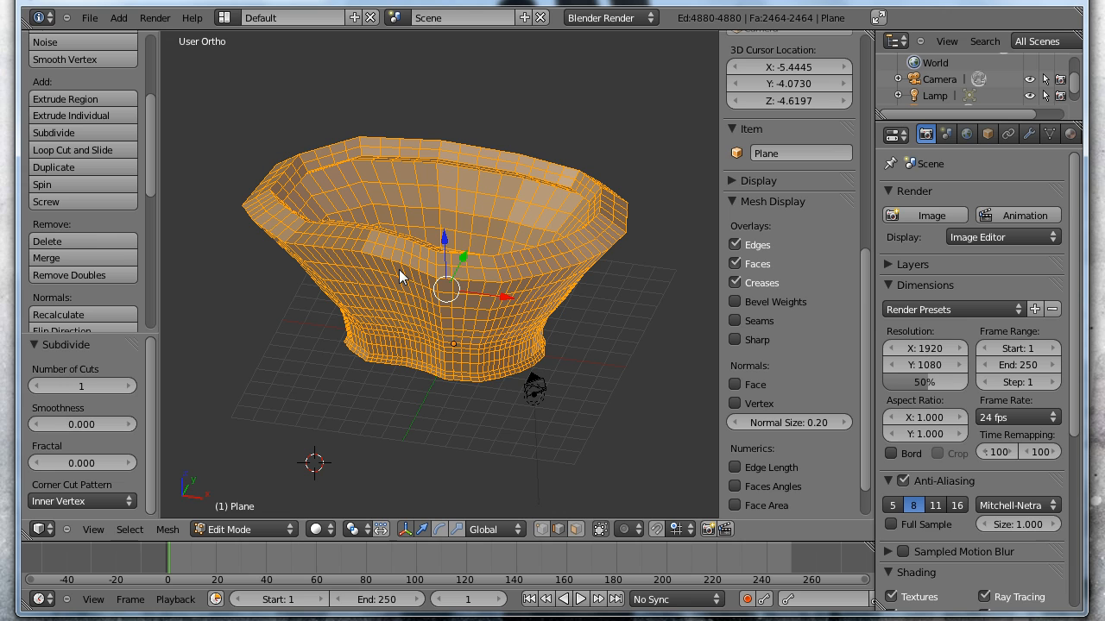
click(244, 529)
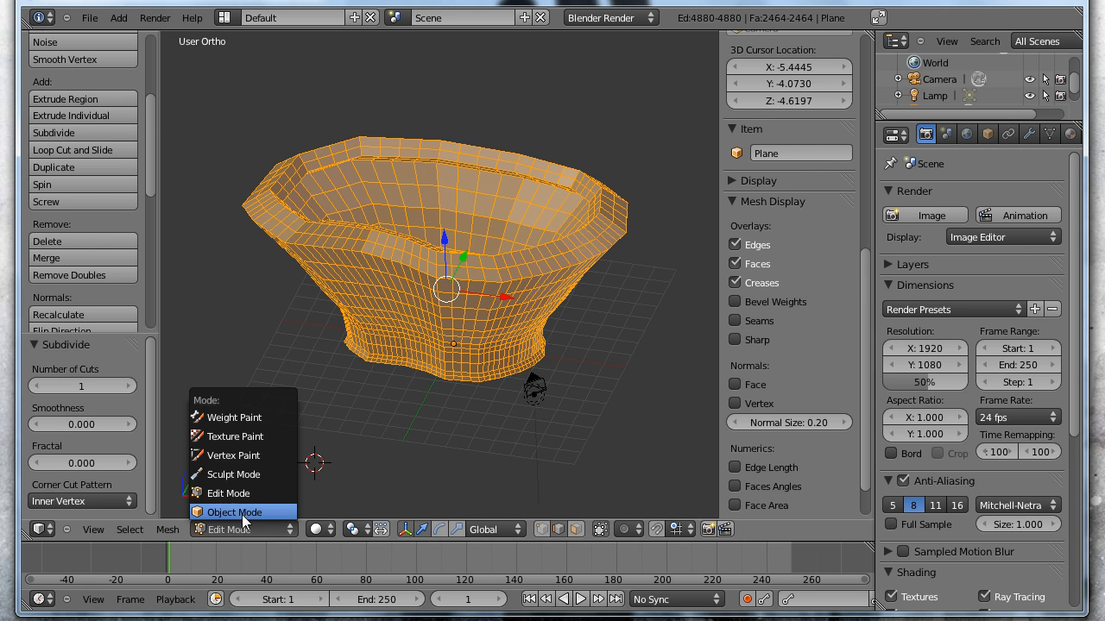
click(245, 513)
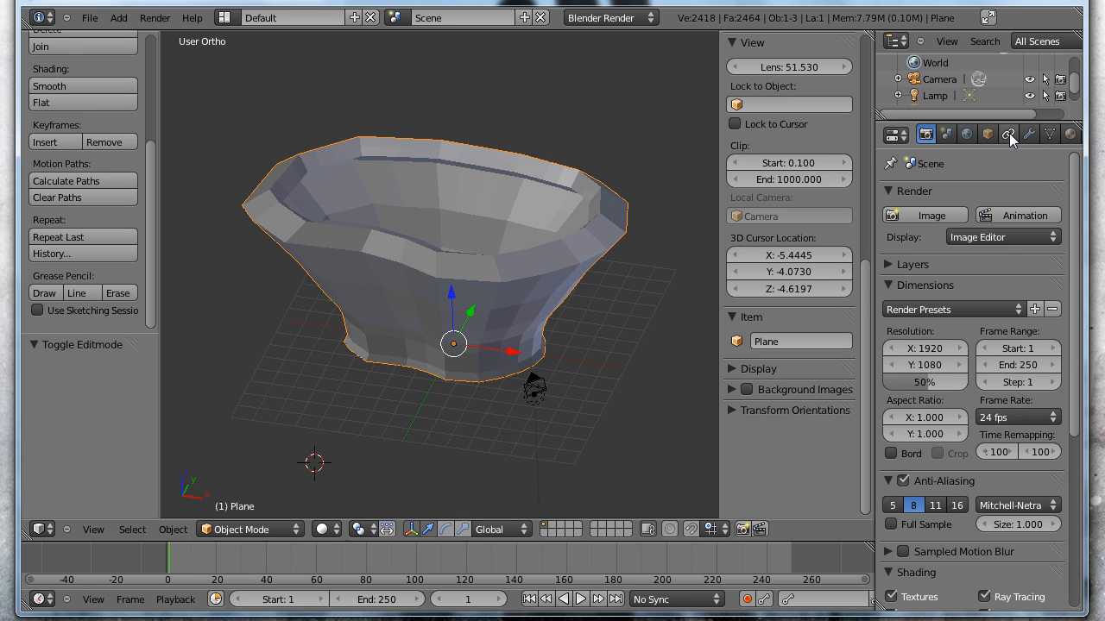
- Rename the vessel object from its default name to Vase
click(986, 134)
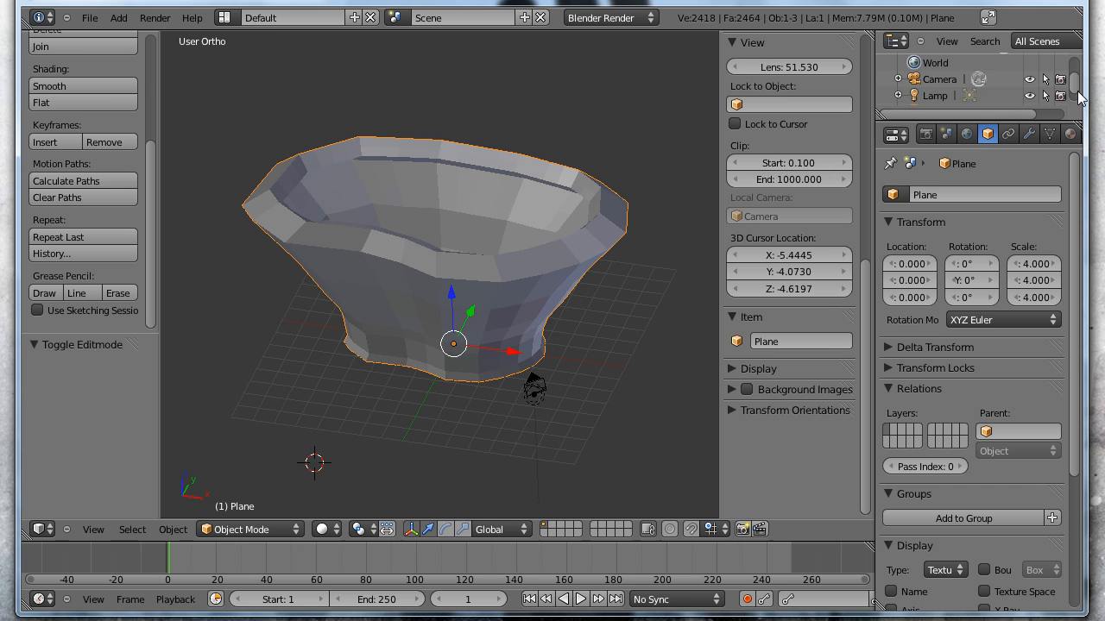
scroll(1076, 95, down, 1)
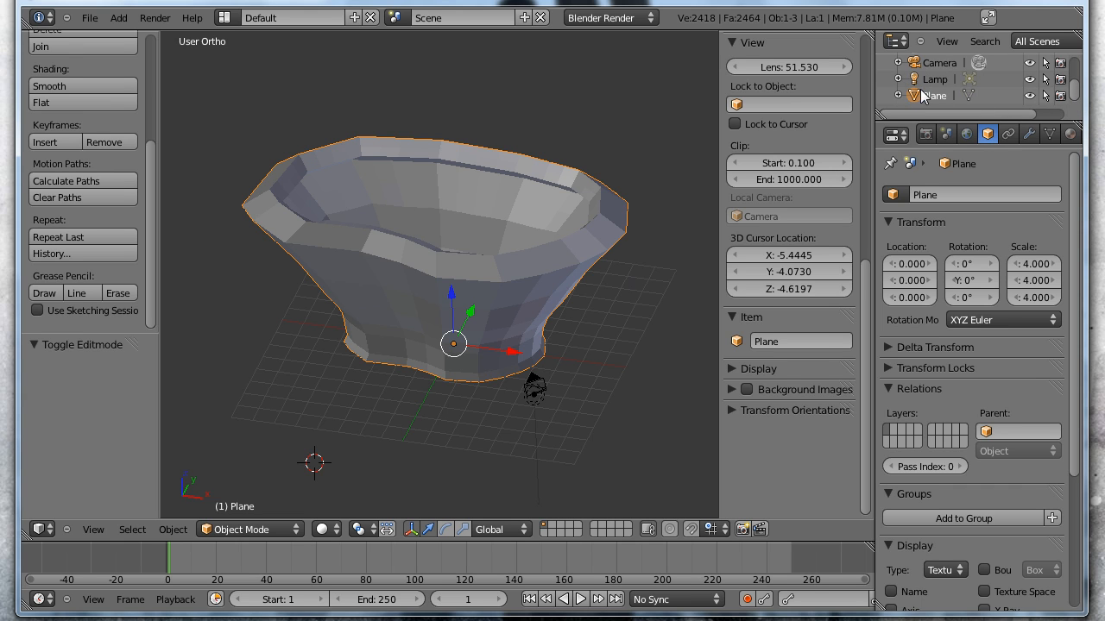
click(940, 195)
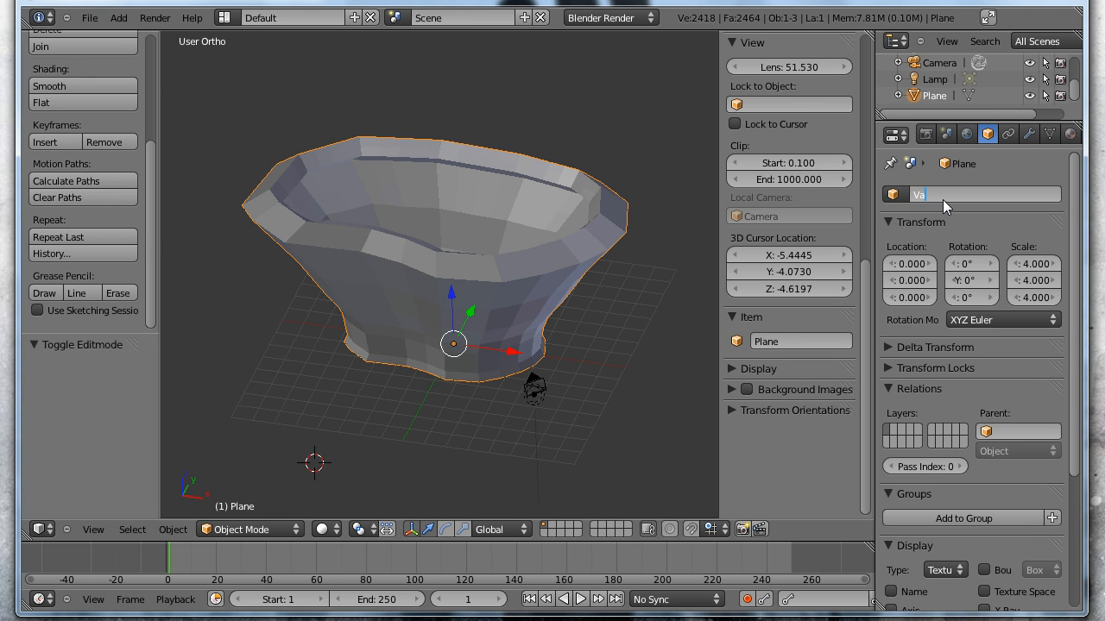
key(Return)
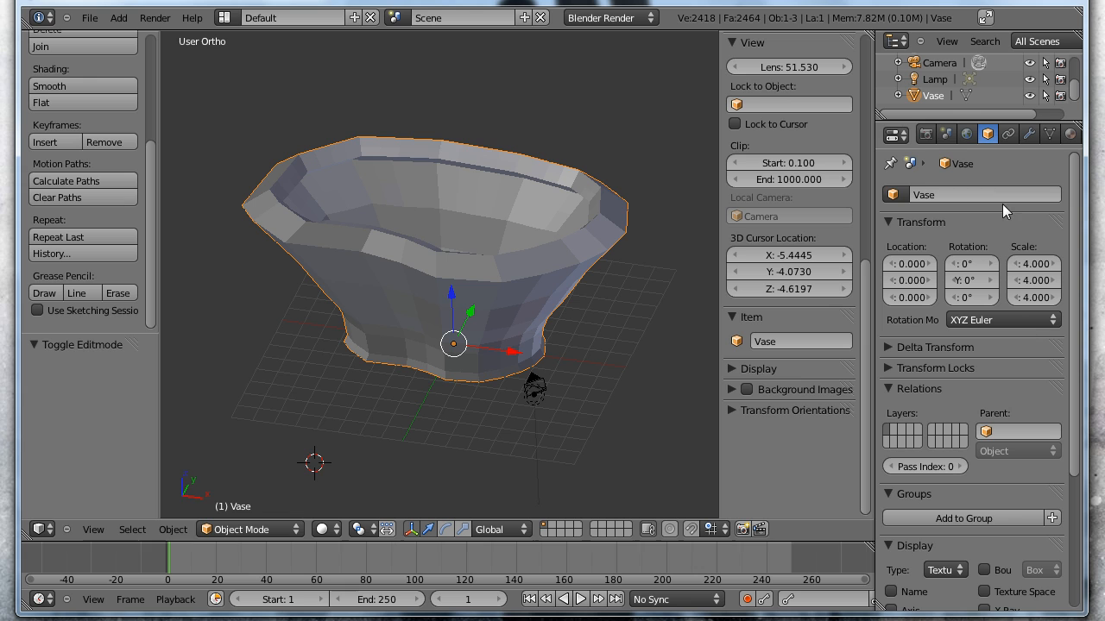
- Add a Subdivision Surface modifier to the vase
click(1030, 134)
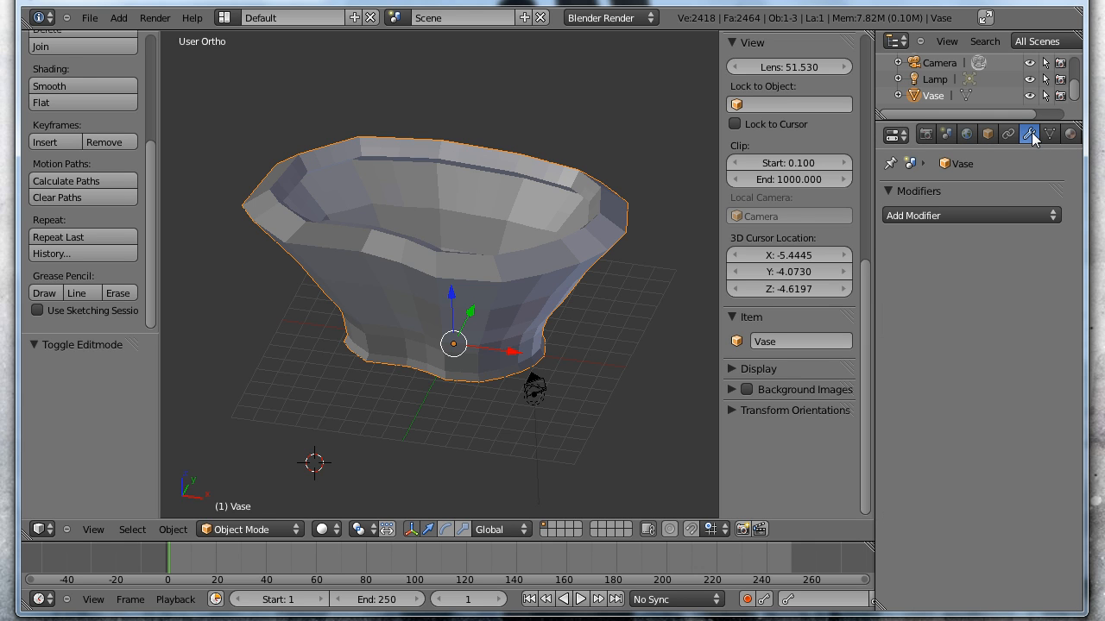
click(988, 215)
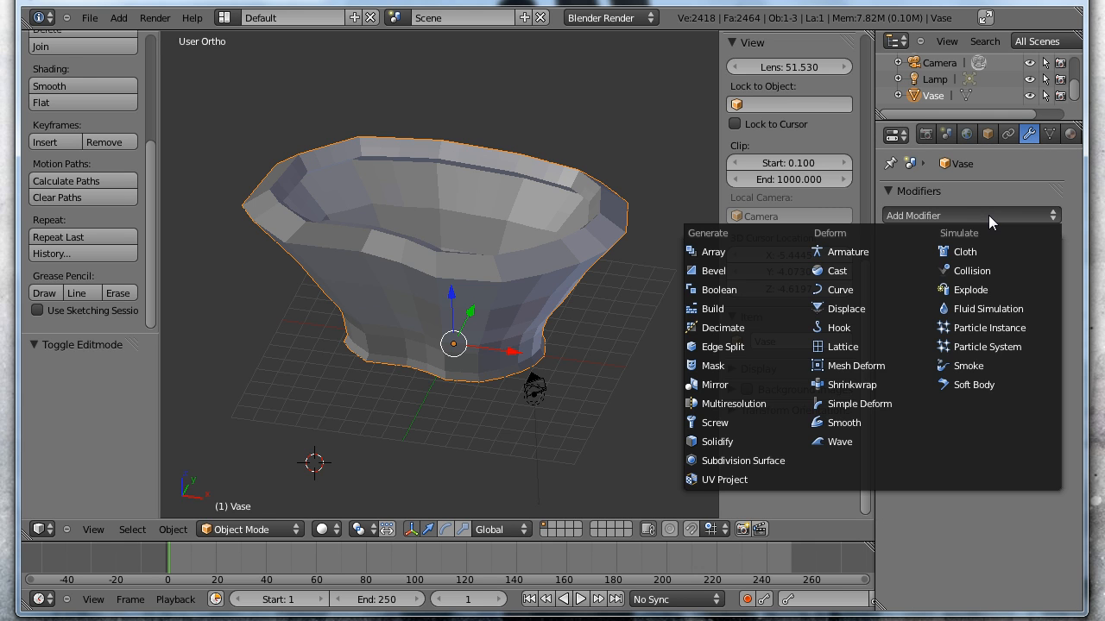
click(714, 462)
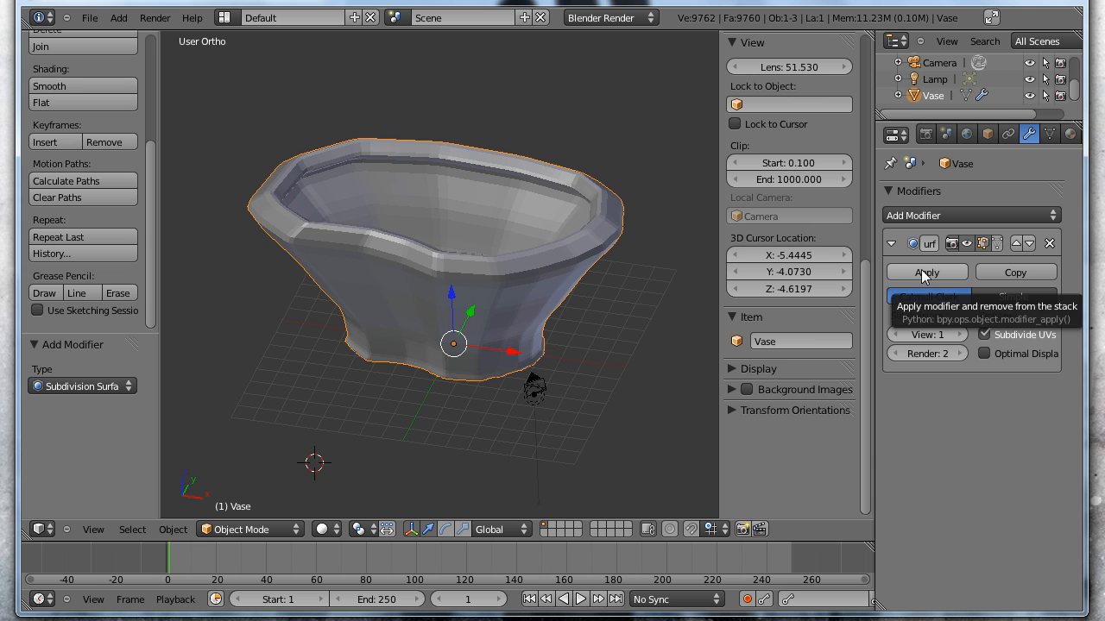
- Set the modifier's view subdivisions to 2, checking the vase in wireframe and solid shading
mouse_move(508, 272)
middle_down()
mouse_move(485, 204)
mouse_move(518, 164)
mouse_move(570, 194)
mouse_move(550, 265)
mouse_move(510, 288)
middle_up()
key(z)
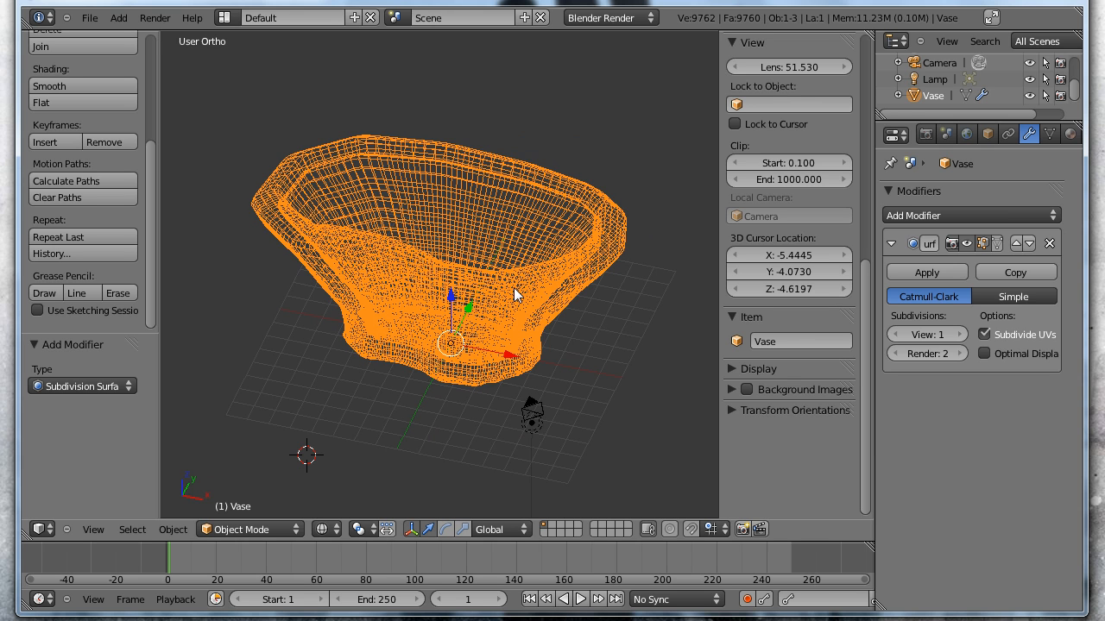
key(z)
key(z)
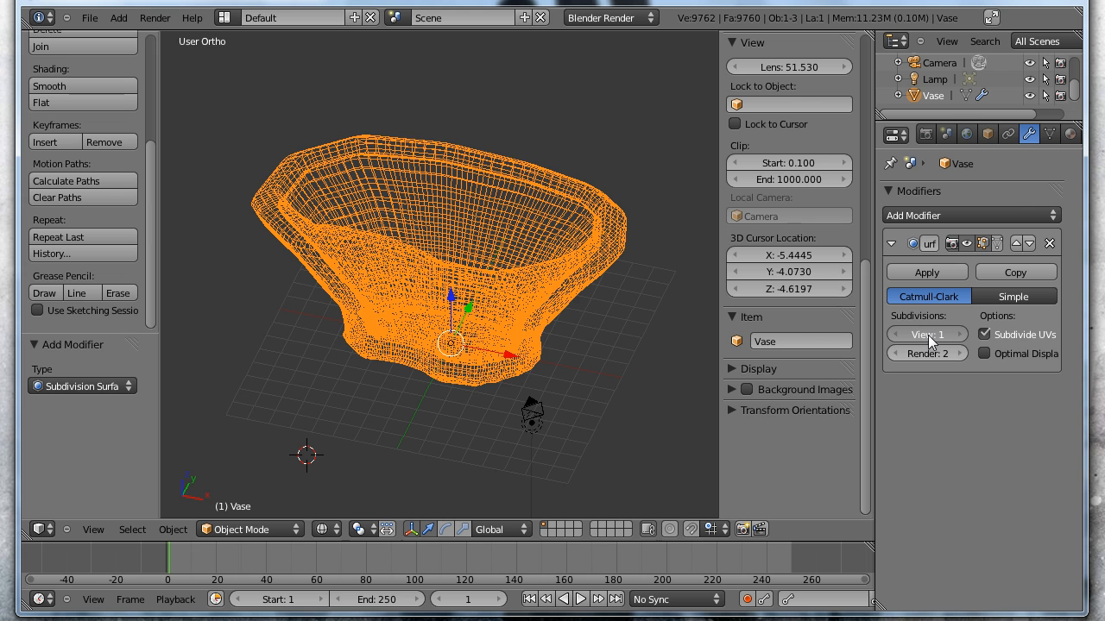
drag(931, 335, 937, 335)
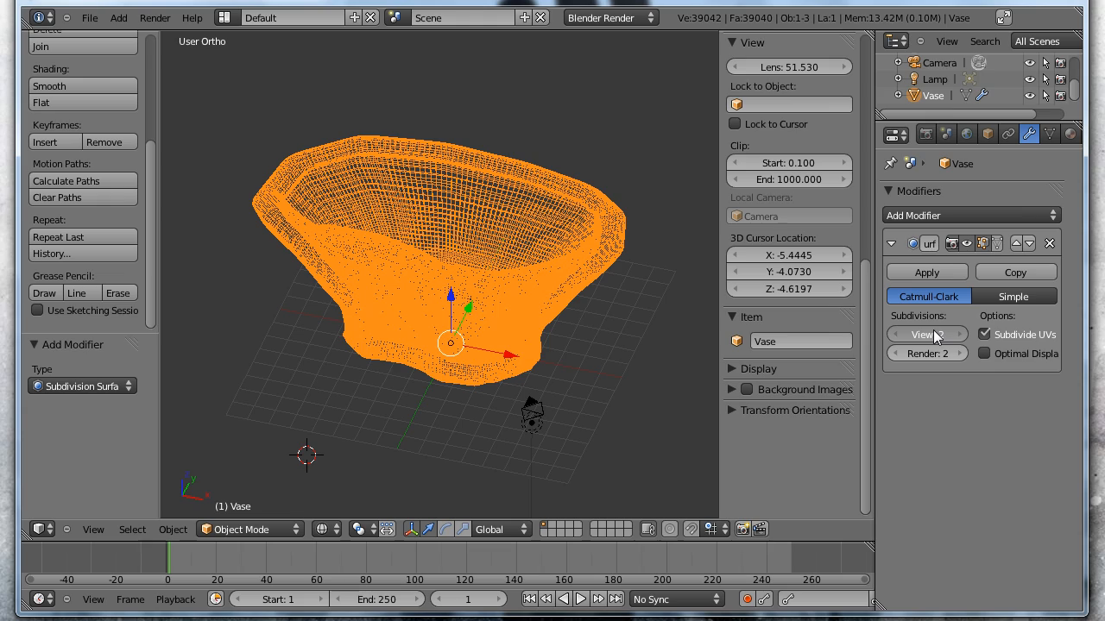
middle_drag(478, 229, 482, 200)
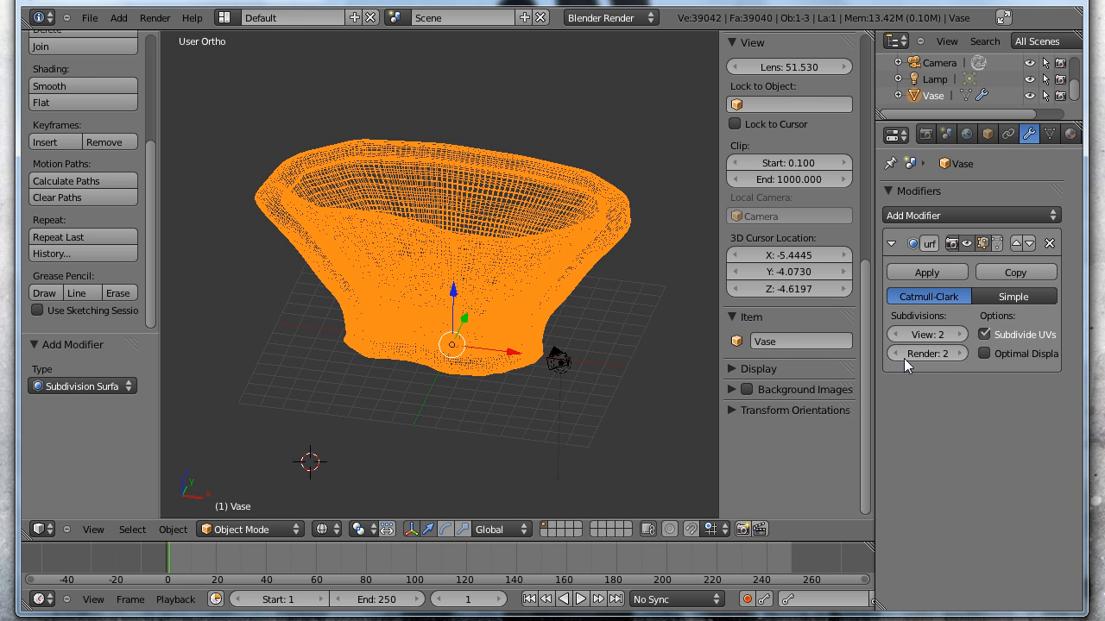
key(z)
middle_drag(476, 229, 528, 226)
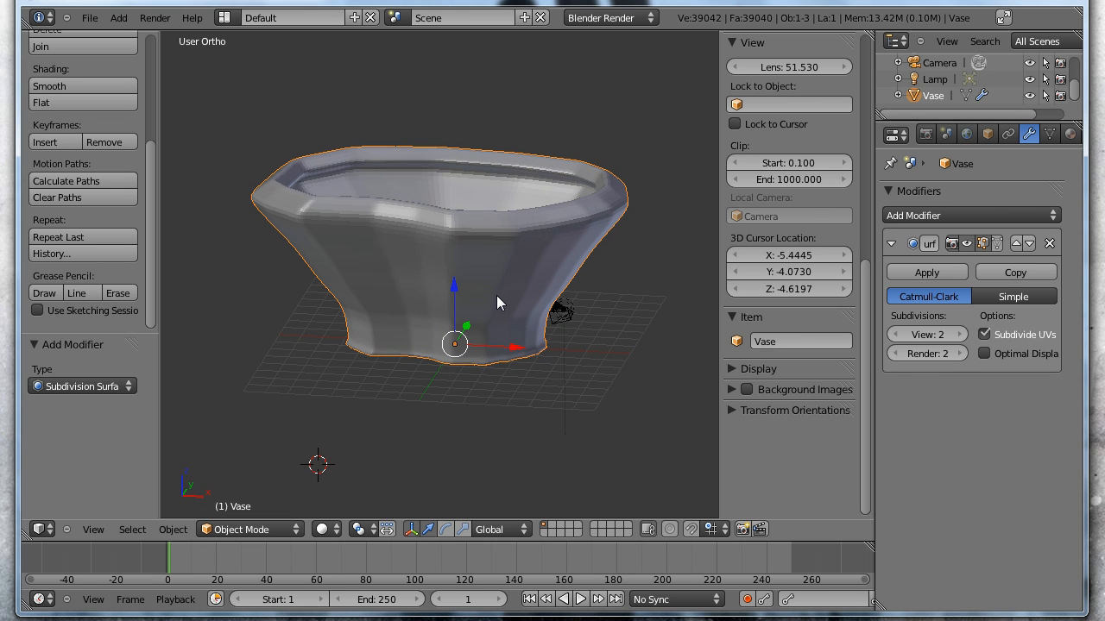
- Switch the vase to Edit Mode and deselect its whole mesh
click(266, 530)
click(251, 492)
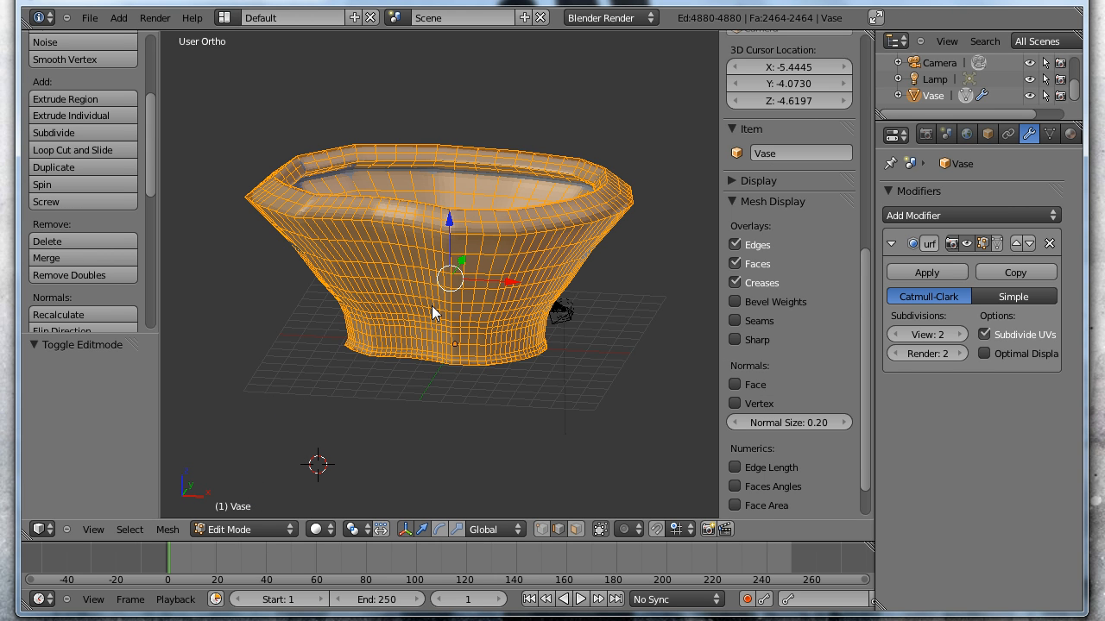
key(a)
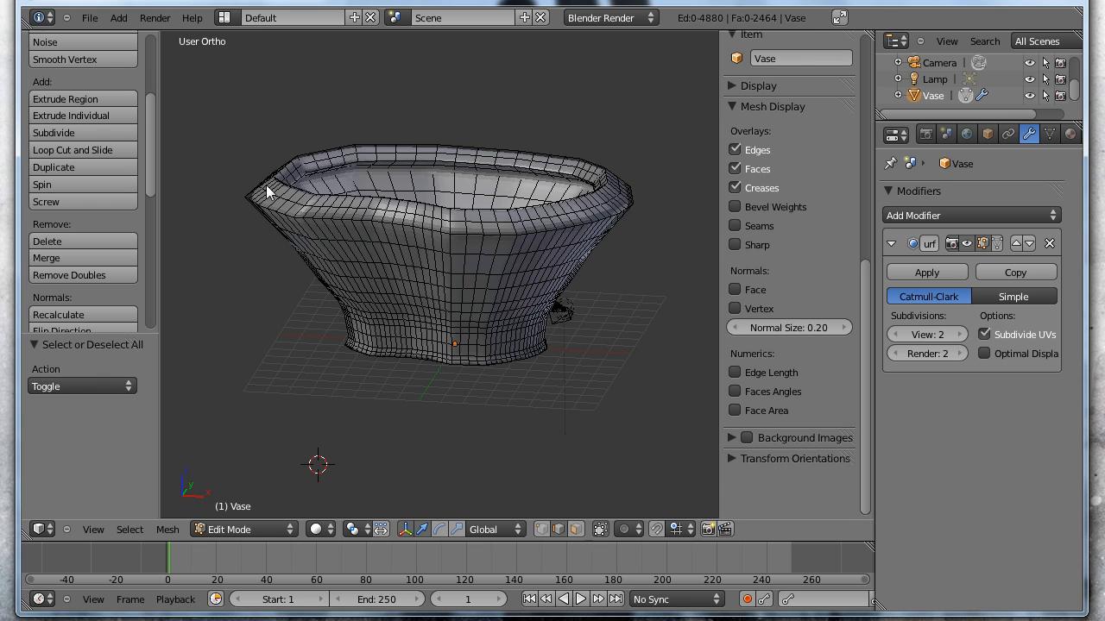
- Add a loop cut around the outer wall just below the rim's outer edge, slid to about 0.78 towards that edge
scroll(285, 209, up, 5)
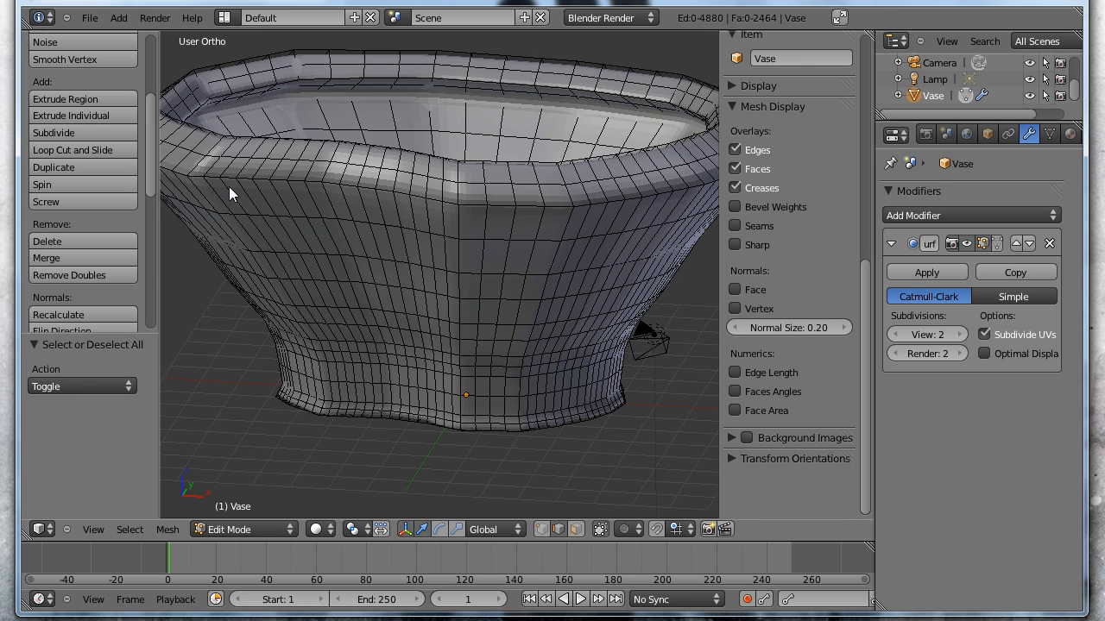
middle_drag(229, 186, 295, 213)
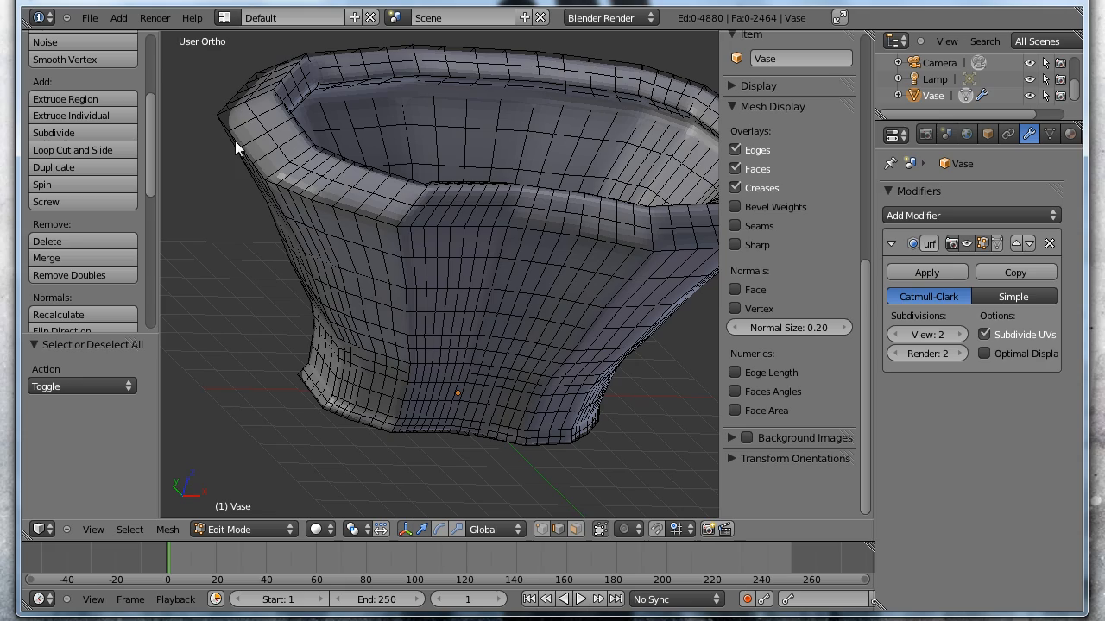
middle_drag(597, 318, 582, 299)
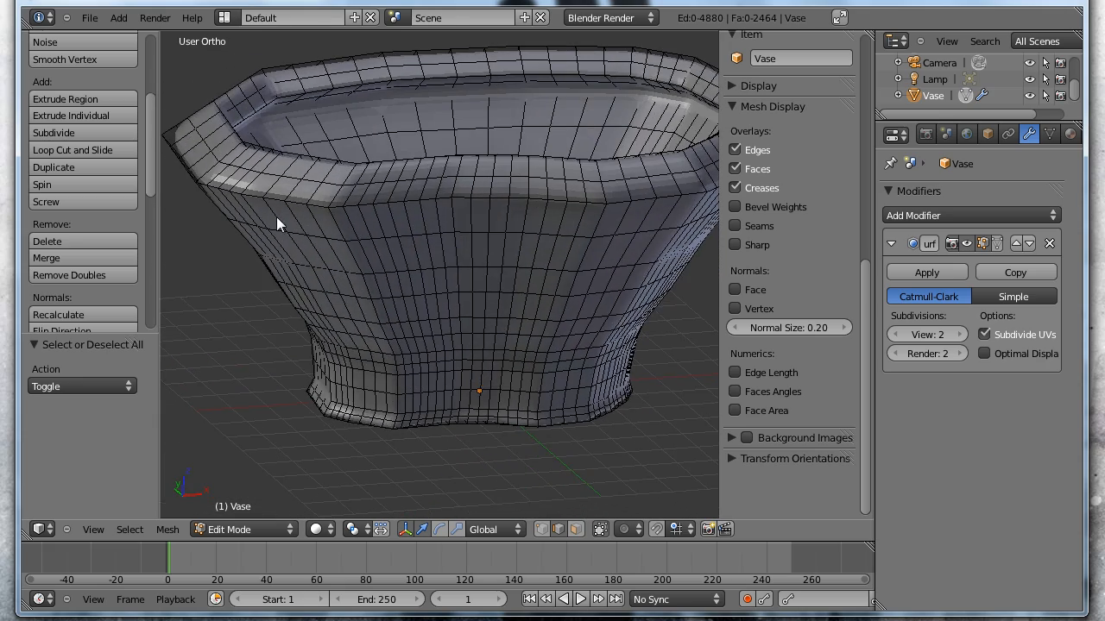
middle_drag(279, 224, 515, 137)
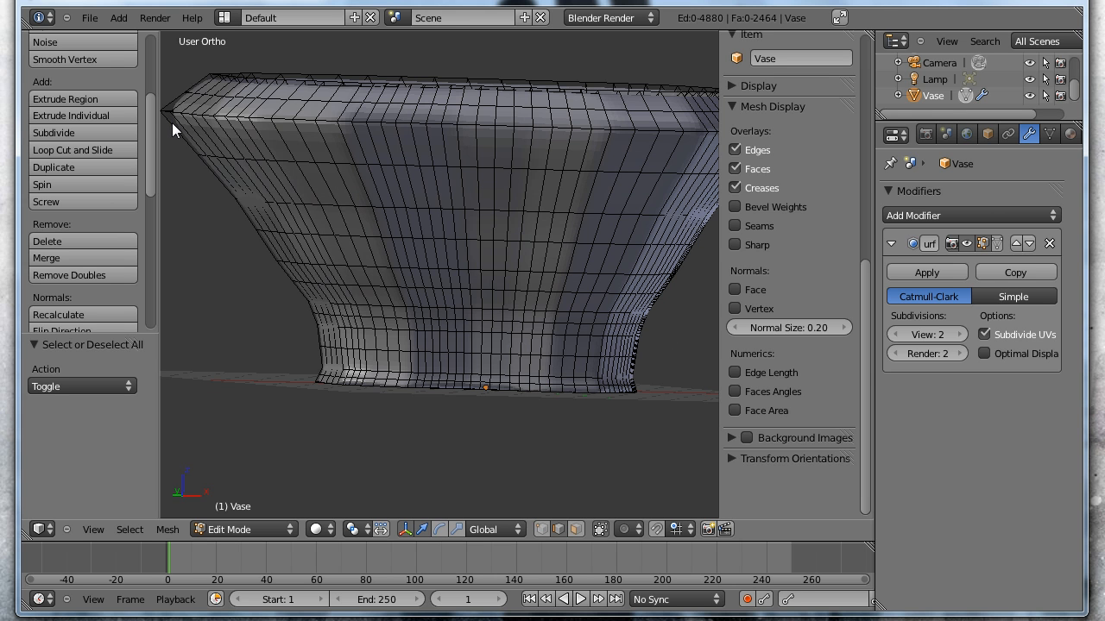
middle_drag(355, 163, 360, 168)
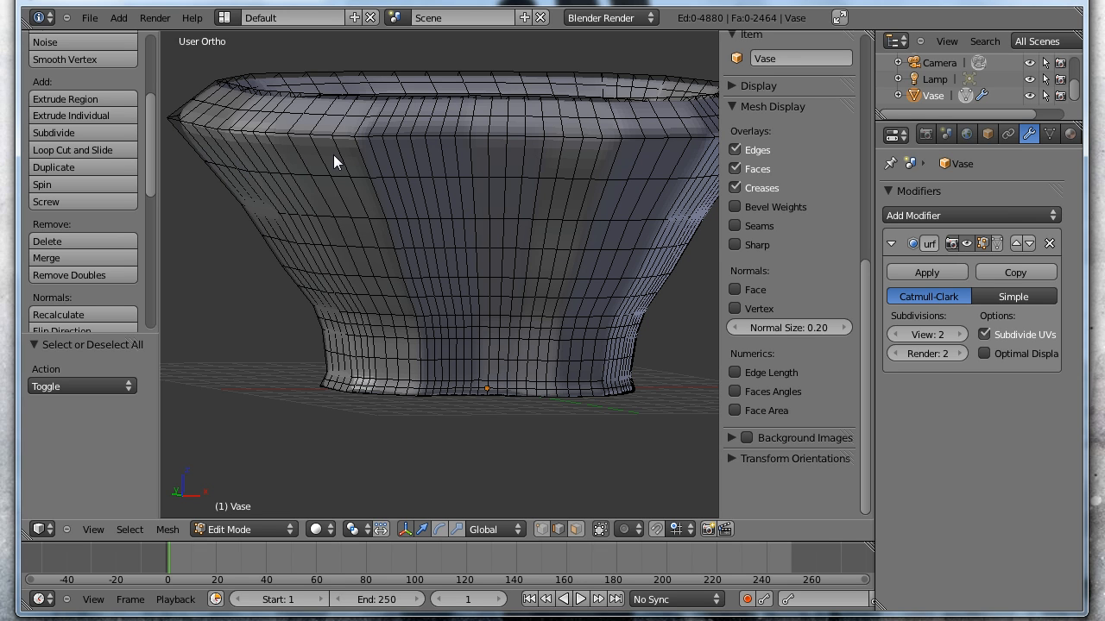
key(ctrl+r)
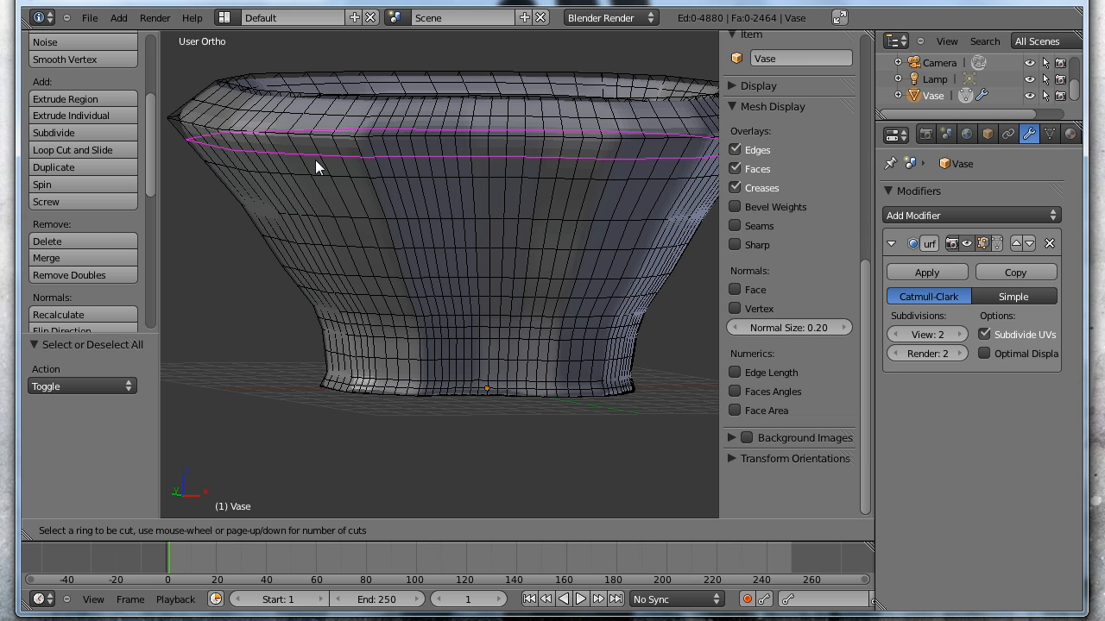
click(316, 157)
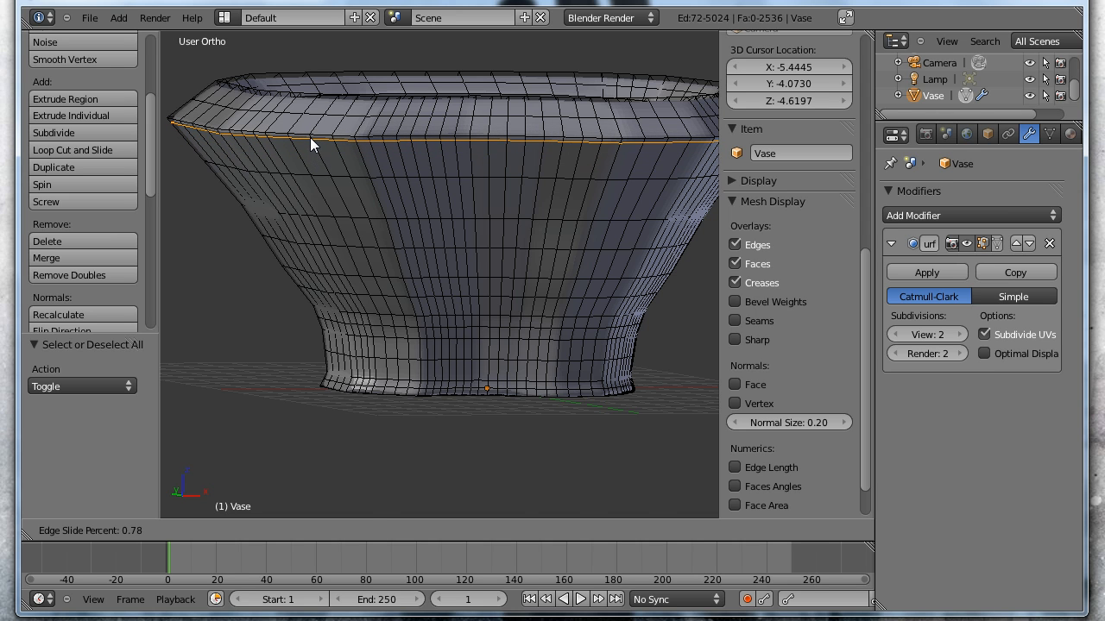
click(310, 137)
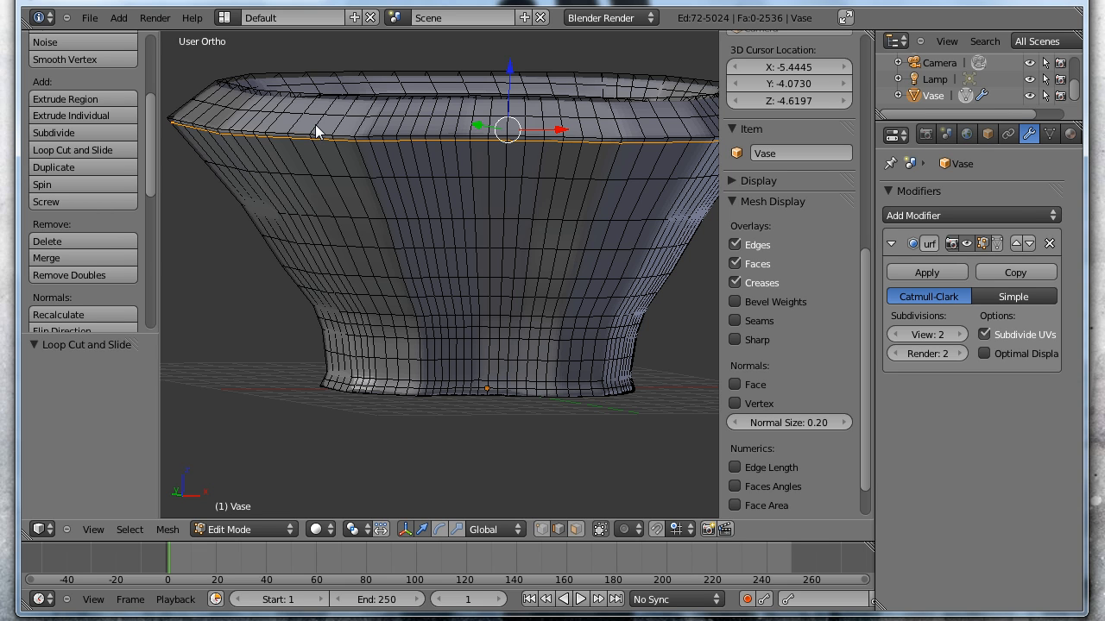
- Add a second loop cut just above the rim's outer edge, slid to about 0.39 towards that edge
key(ctrl+r)
click(315, 125)
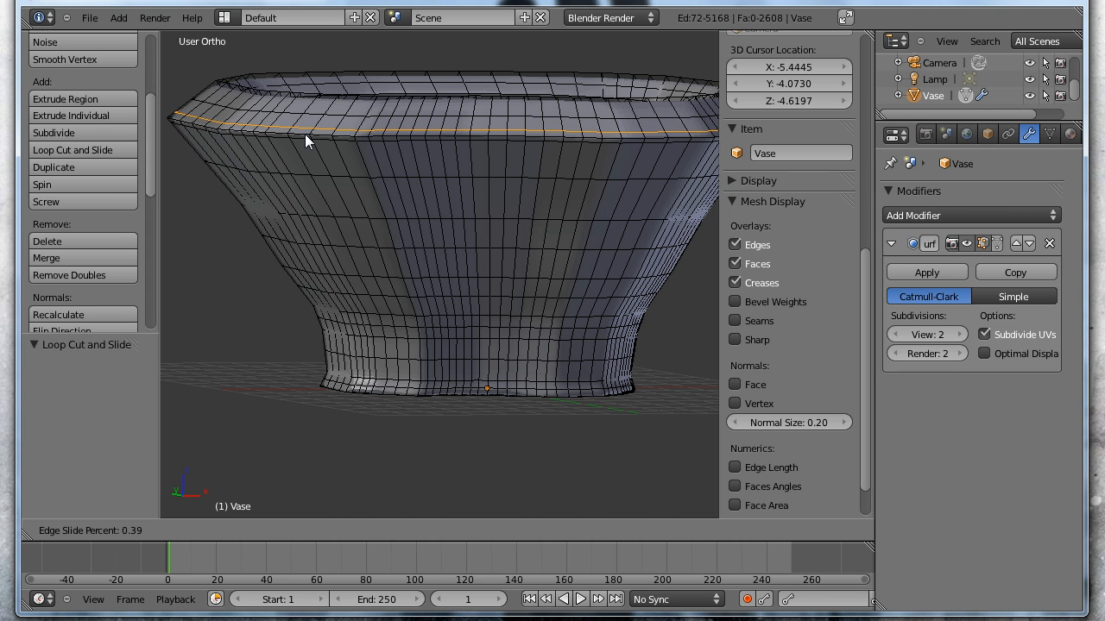
click(305, 134)
middle_drag(529, 252, 488, 278)
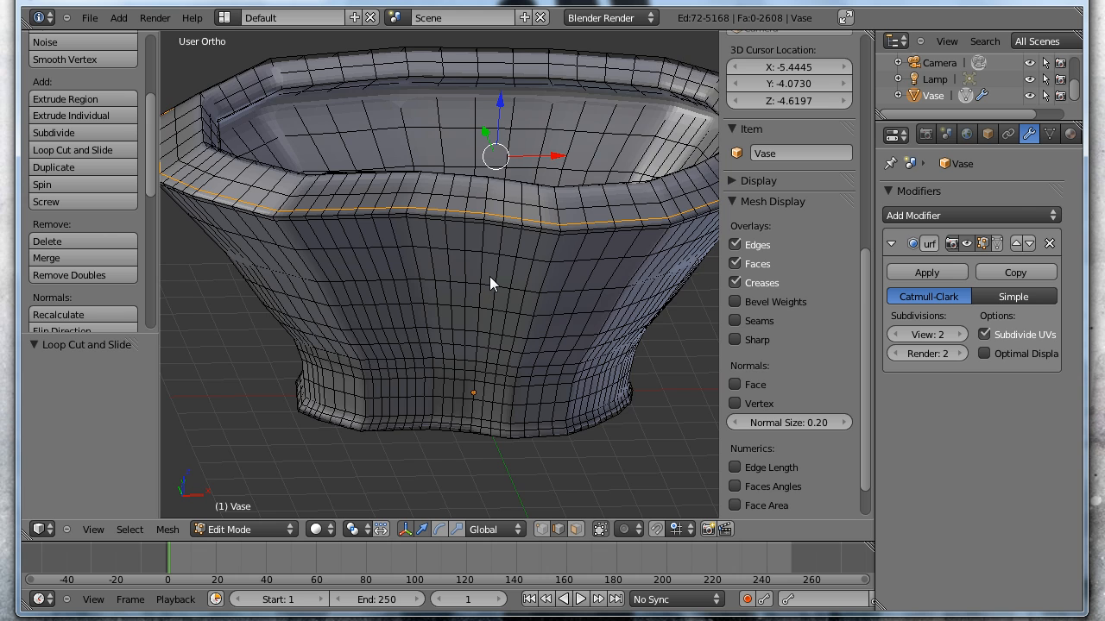
scroll(489, 277, down, 2)
scroll(491, 281, down, 1)
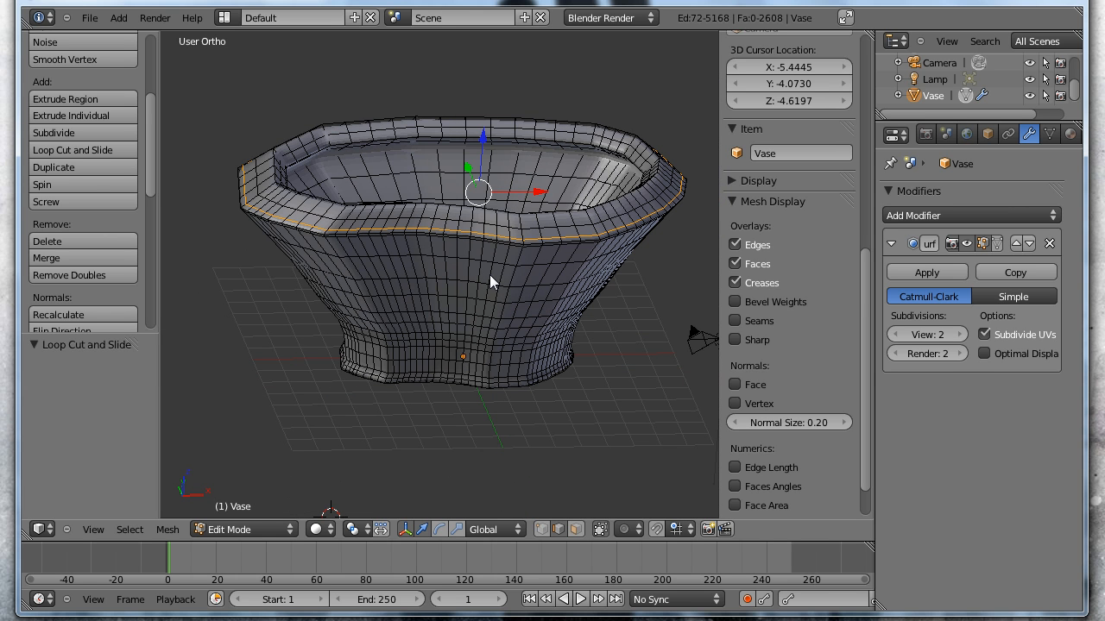
- Switch the vase to Object Mode and inspect the smoothed rim from the side and from above
click(265, 530)
click(259, 507)
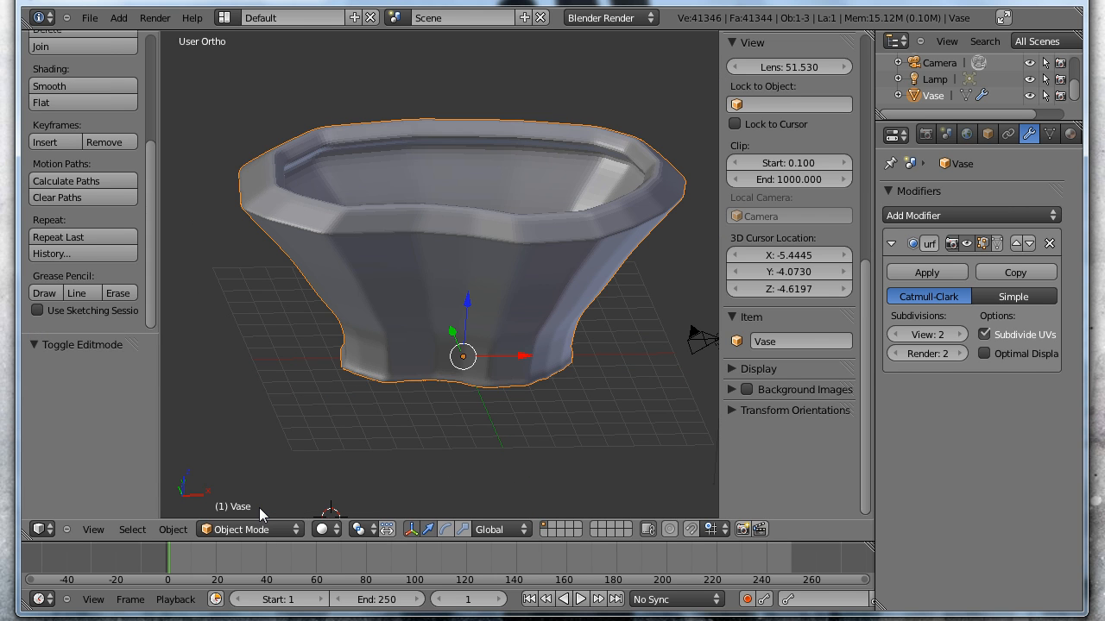
middle_drag(430, 285, 377, 129)
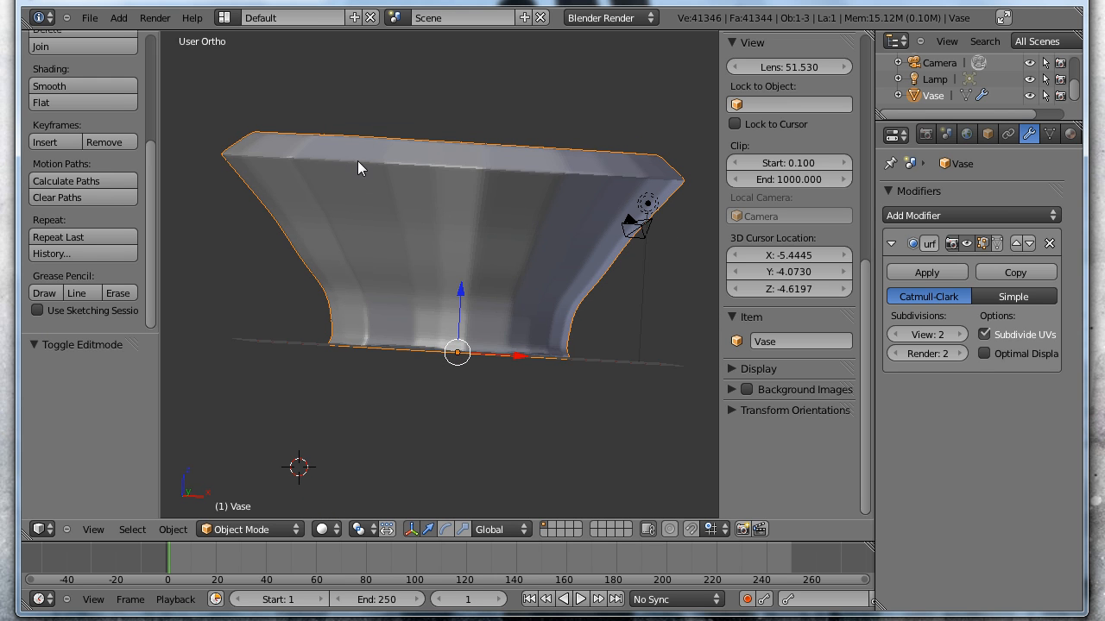
middle_drag(464, 210, 460, 311)
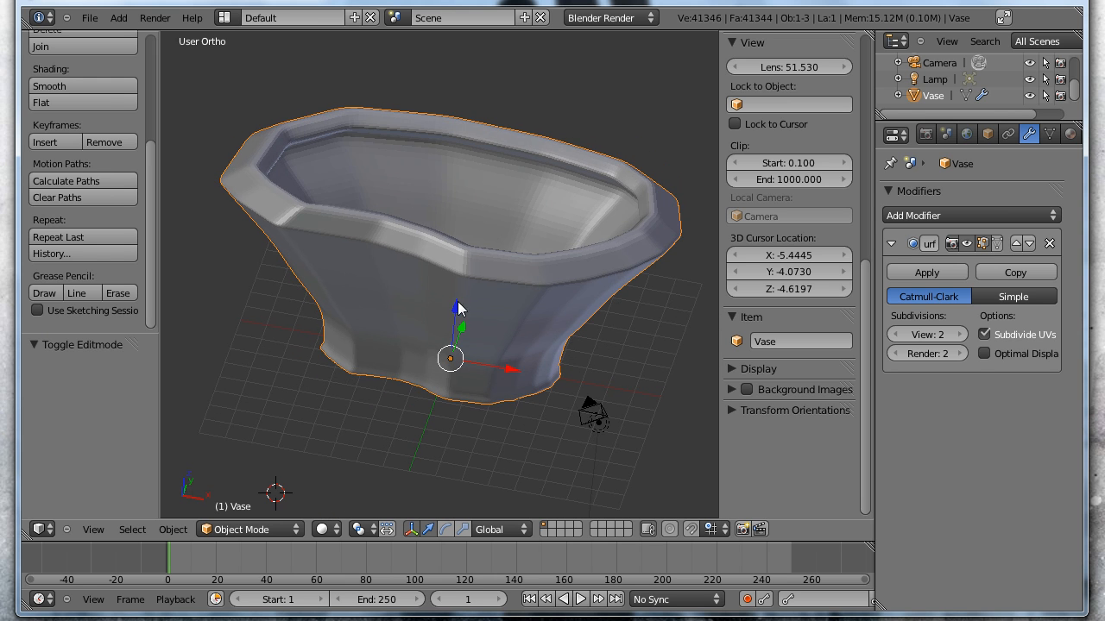
middle_drag(459, 184, 459, 135)
middle_drag(419, 276, 576, 341)
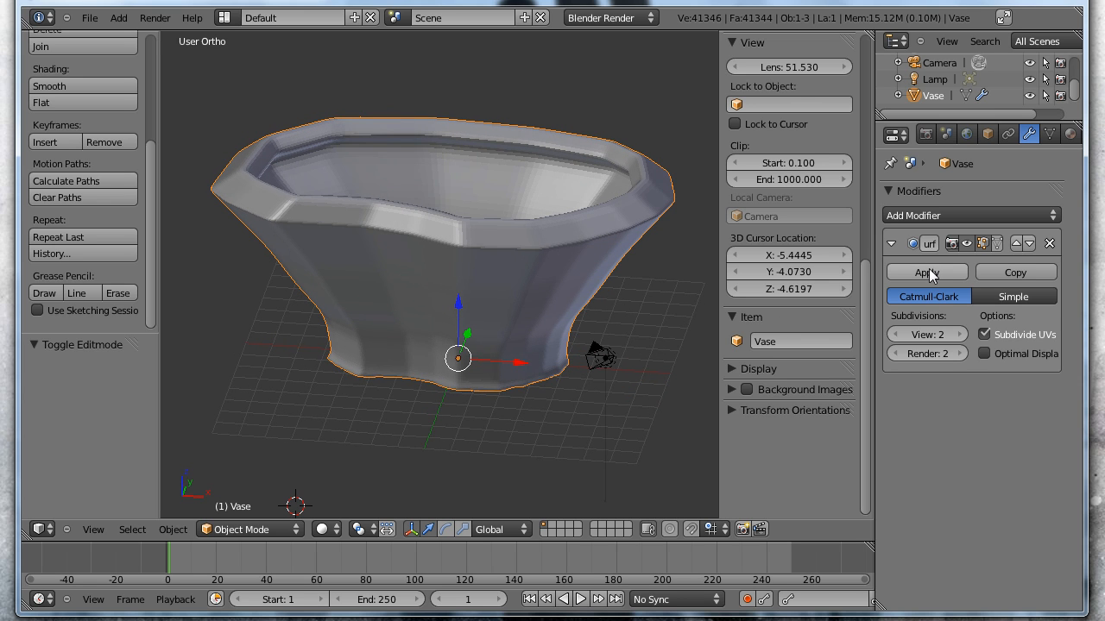
- View the vase's base mesh in Edit Mode and return to Object Mode
click(259, 530)
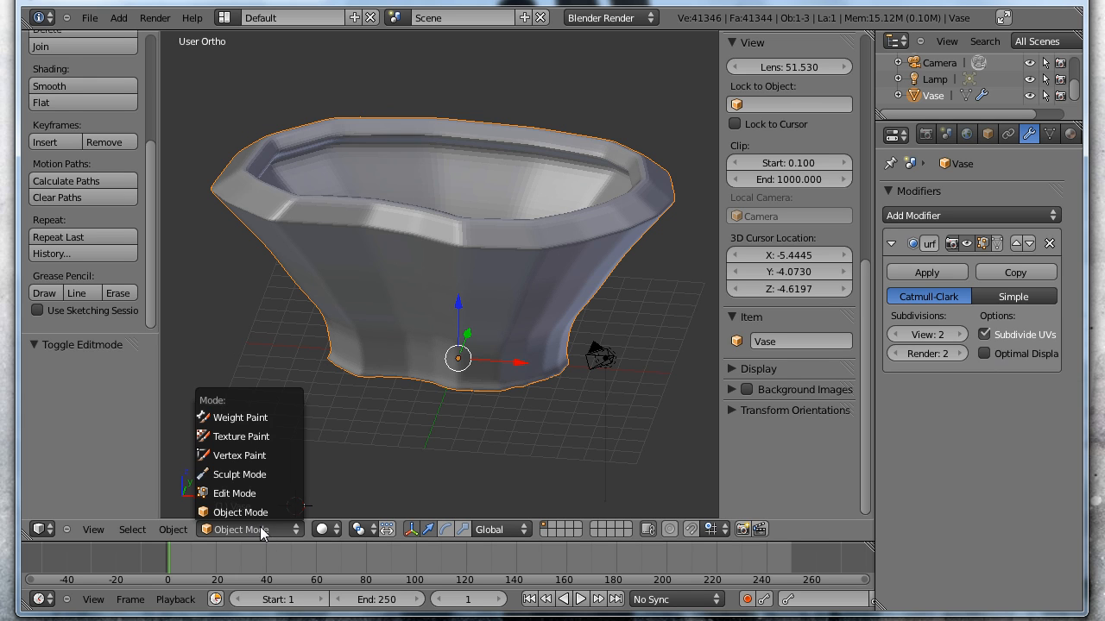
click(255, 493)
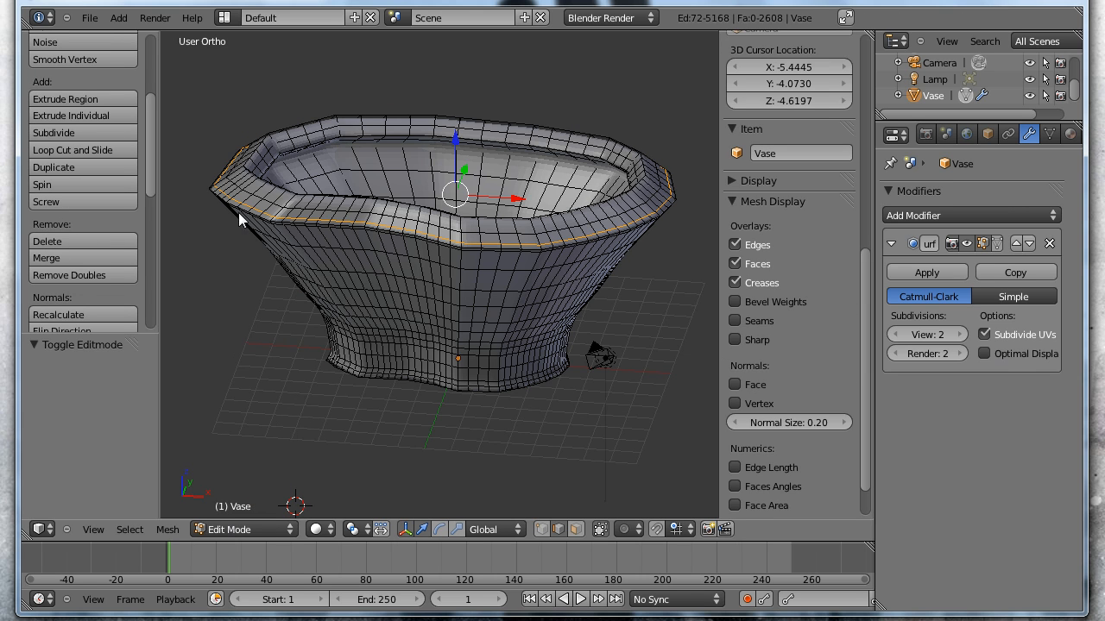
click(233, 532)
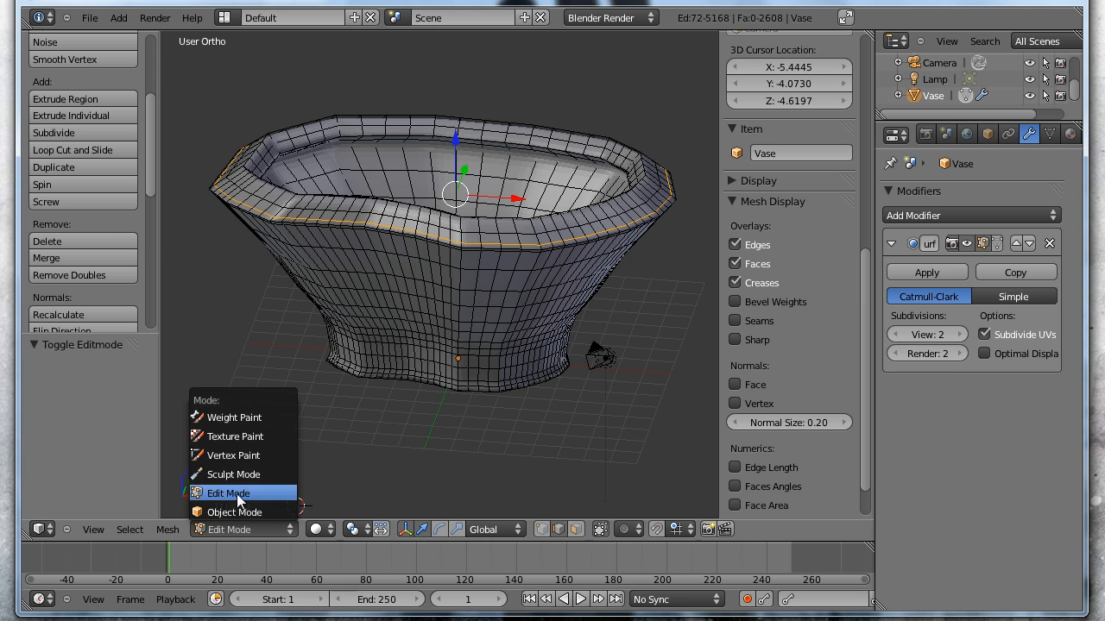
click(238, 511)
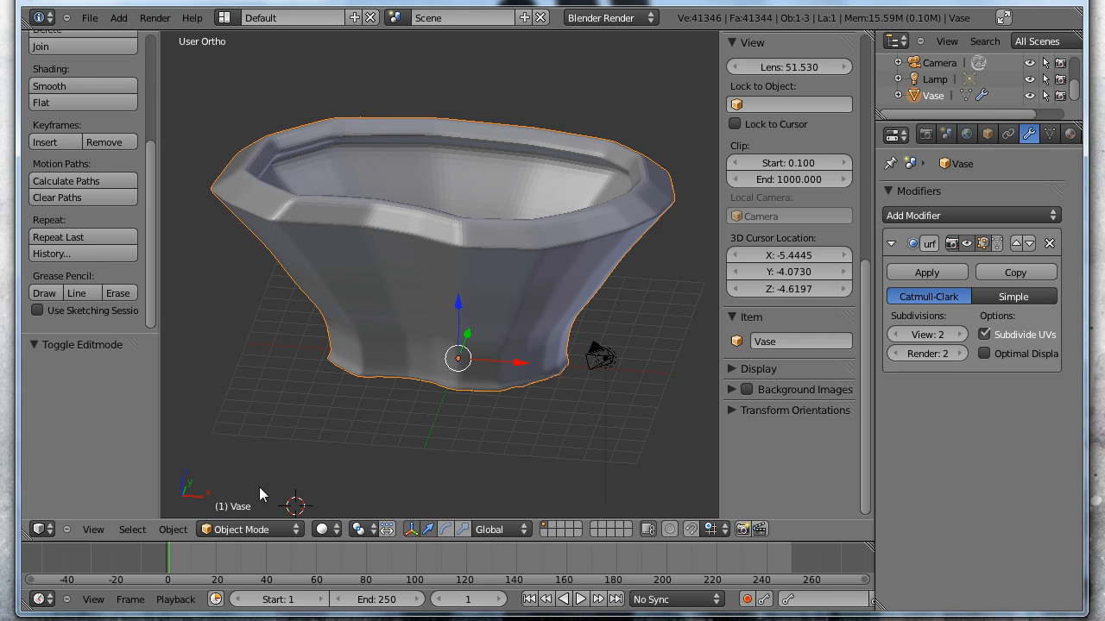
- Save the scene and apply the Subdivision Surface modifier to the vase
click(89, 18)
click(105, 127)
click(926, 269)
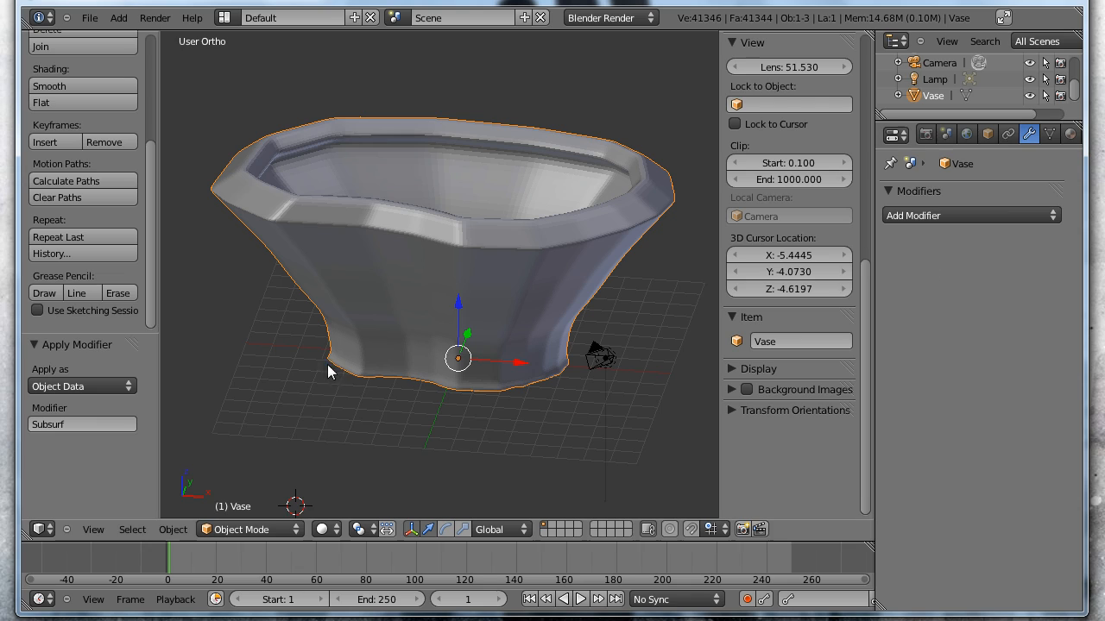
- Switch the vase to Edit Mode and inspect the applied mesh around the walls, rim and interior
click(259, 529)
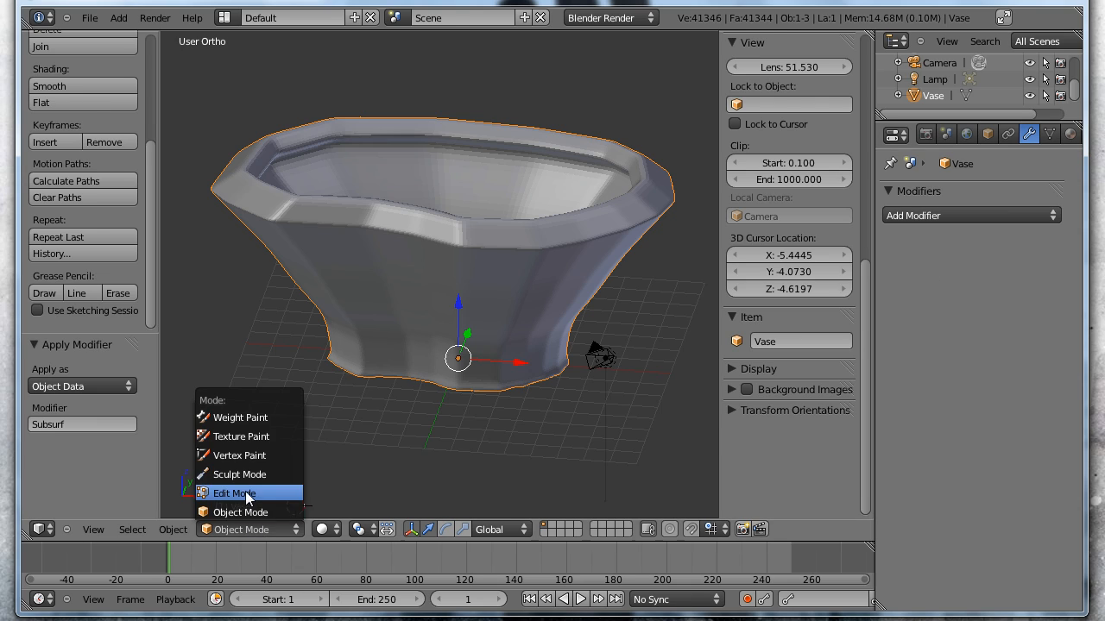
click(247, 492)
middle_drag(486, 271, 408, 277)
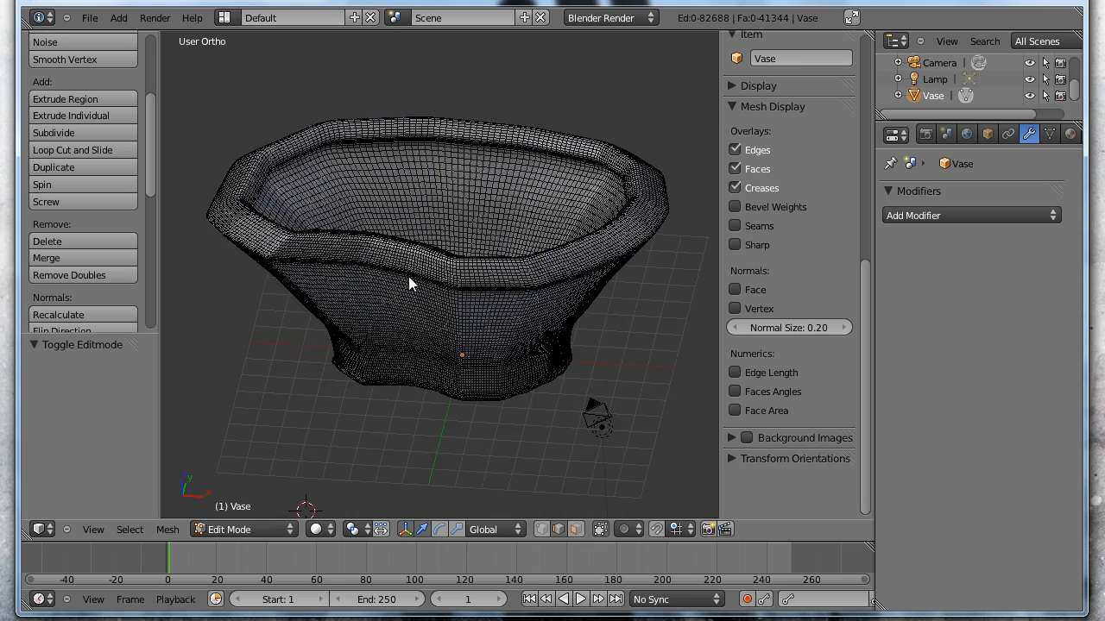
middle_drag(488, 356, 388, 287)
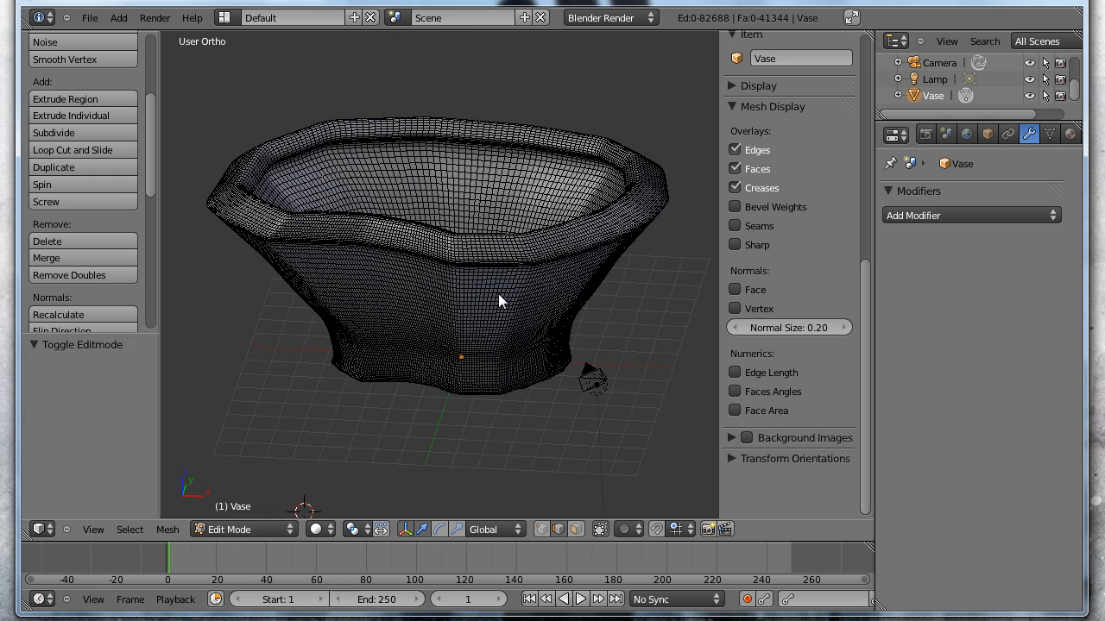
middle_drag(482, 269, 452, 276)
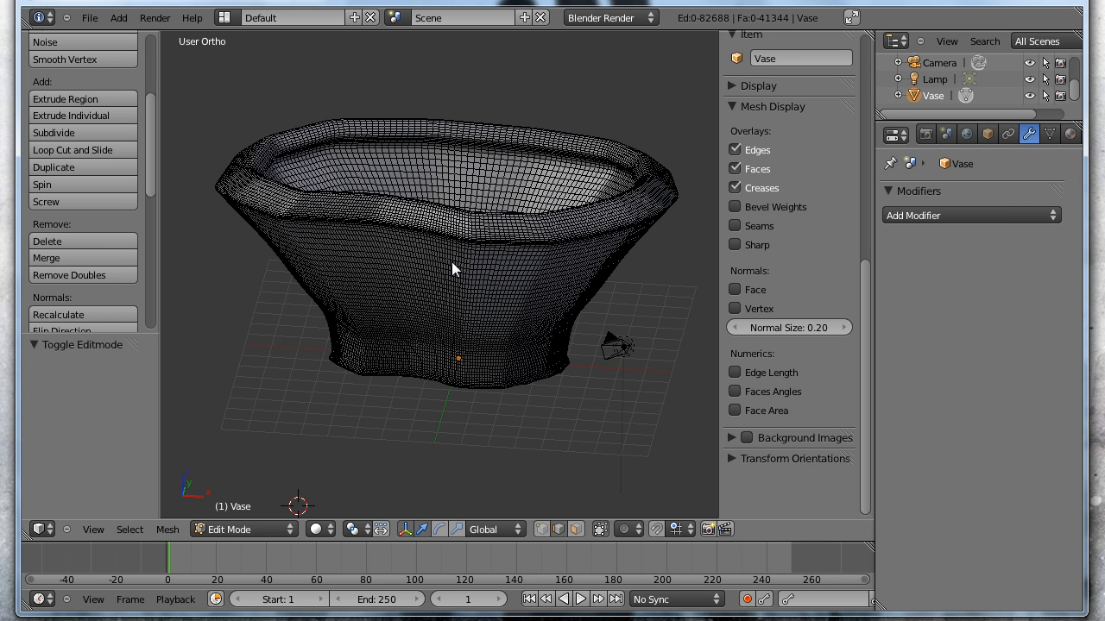
middle_drag(450, 259, 423, 365)
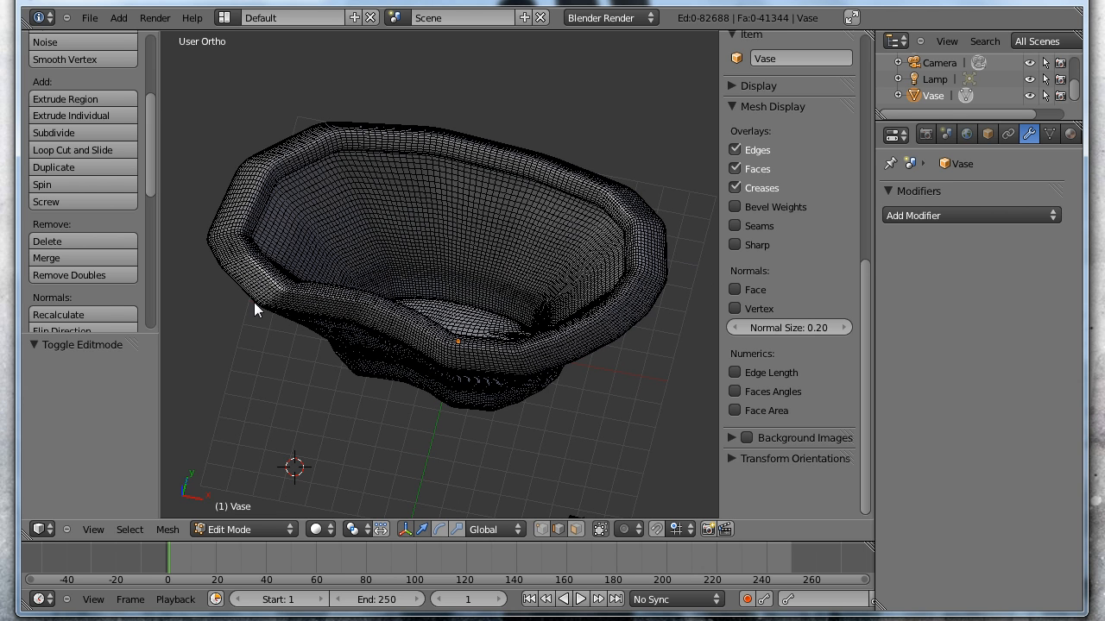
- Place the 3D cursor on the vase's inner floor, near its centre
middle_drag(423, 326, 508, 306)
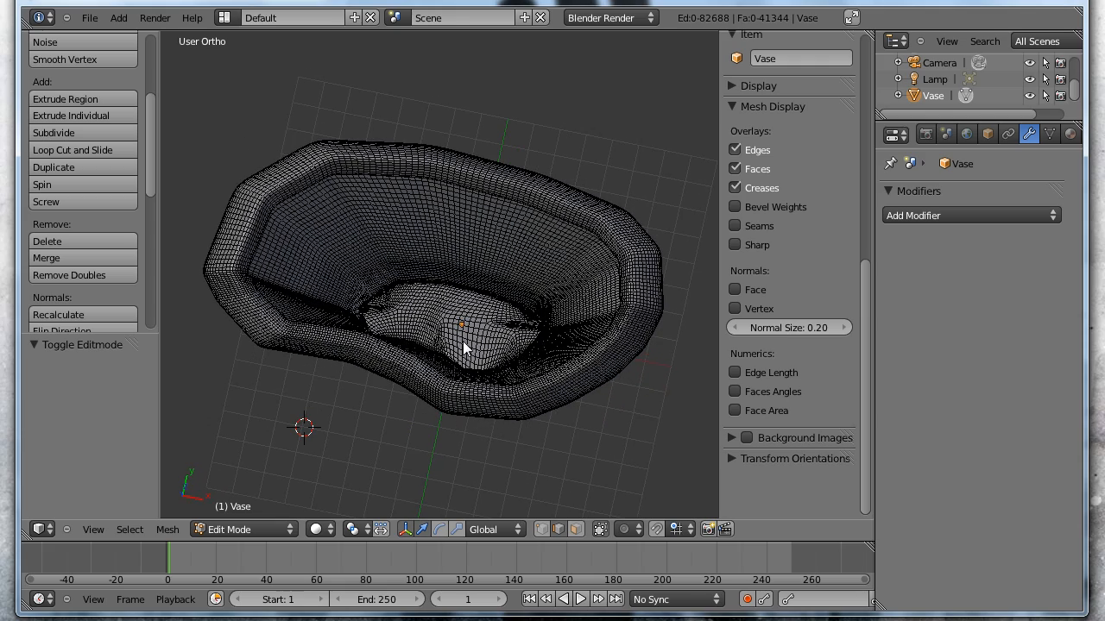
middle_drag(389, 404, 445, 383)
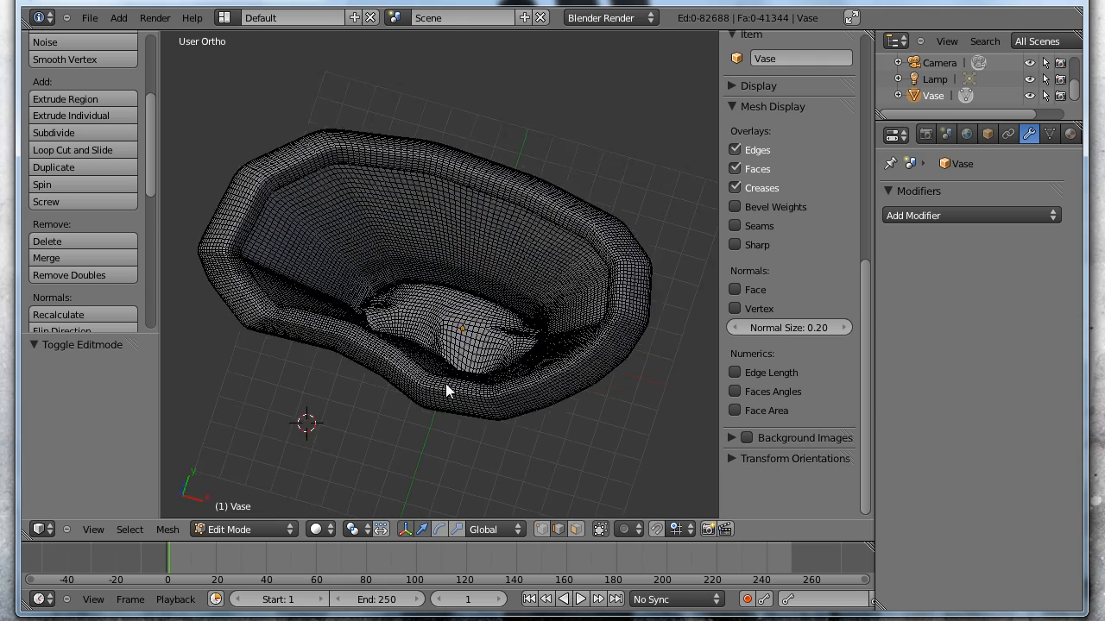
click(446, 322)
middle_drag(405, 394, 457, 328)
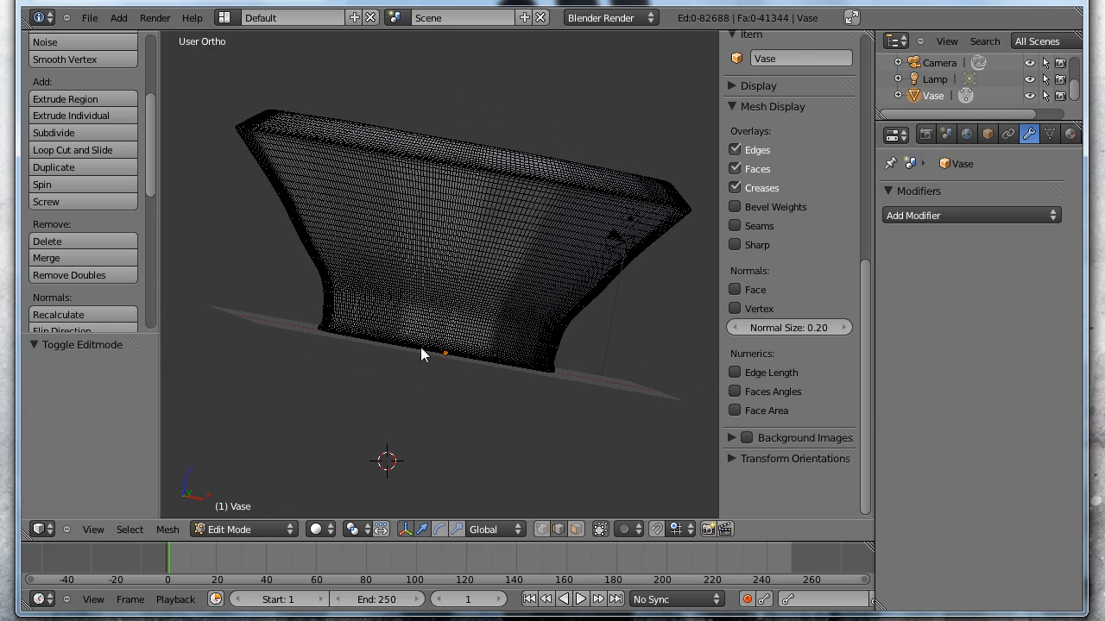
middle_drag(471, 227, 450, 308)
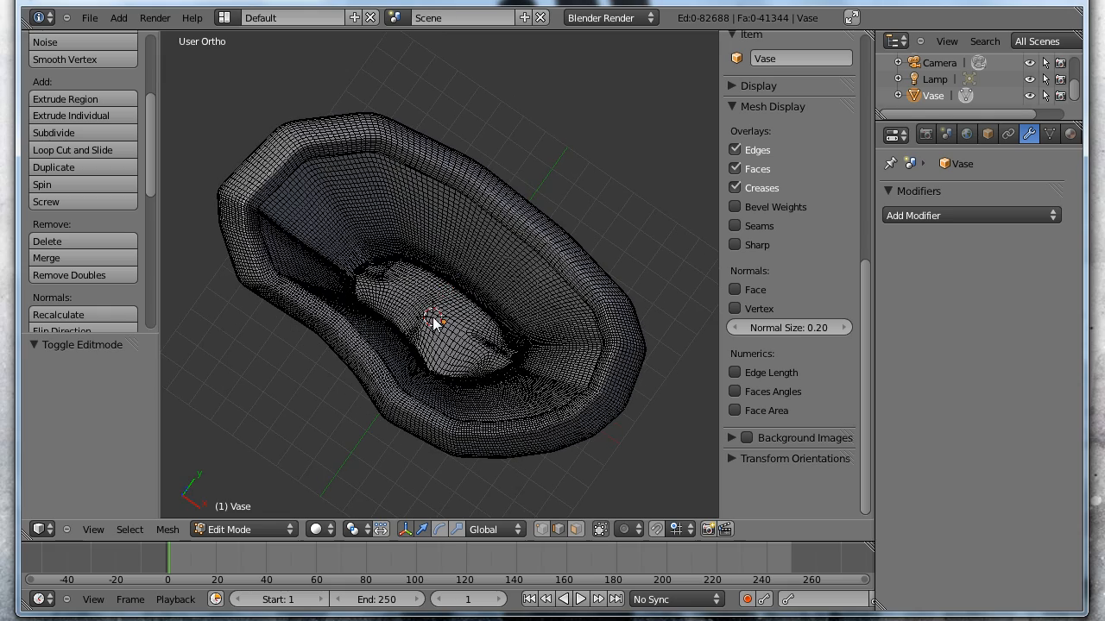
middle_drag(387, 375, 276, 300)
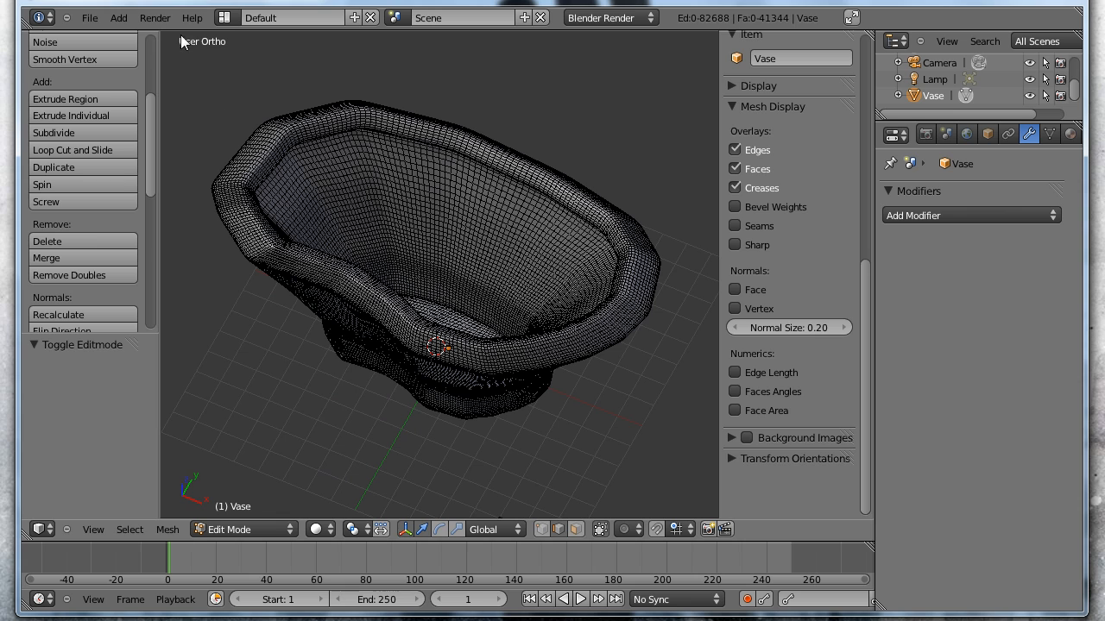
- Add a 32-vertex cylinder at the 3D cursor within the vase's mesh and switch to Object Mode
click(118, 19)
mouse_move(175, 35)
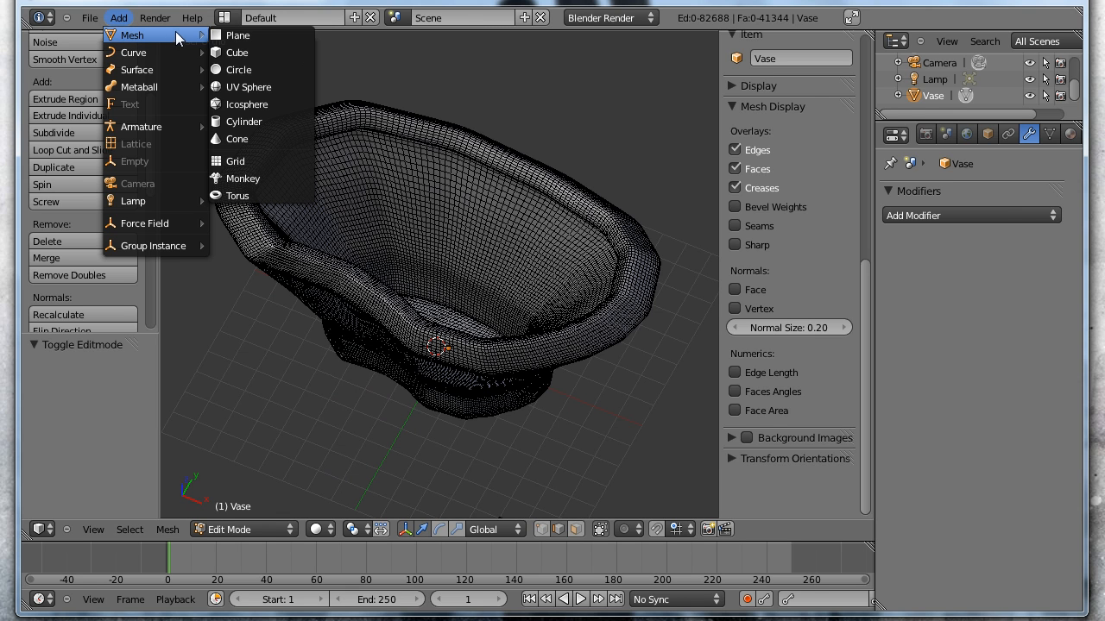
click(264, 121)
middle_drag(489, 330, 462, 333)
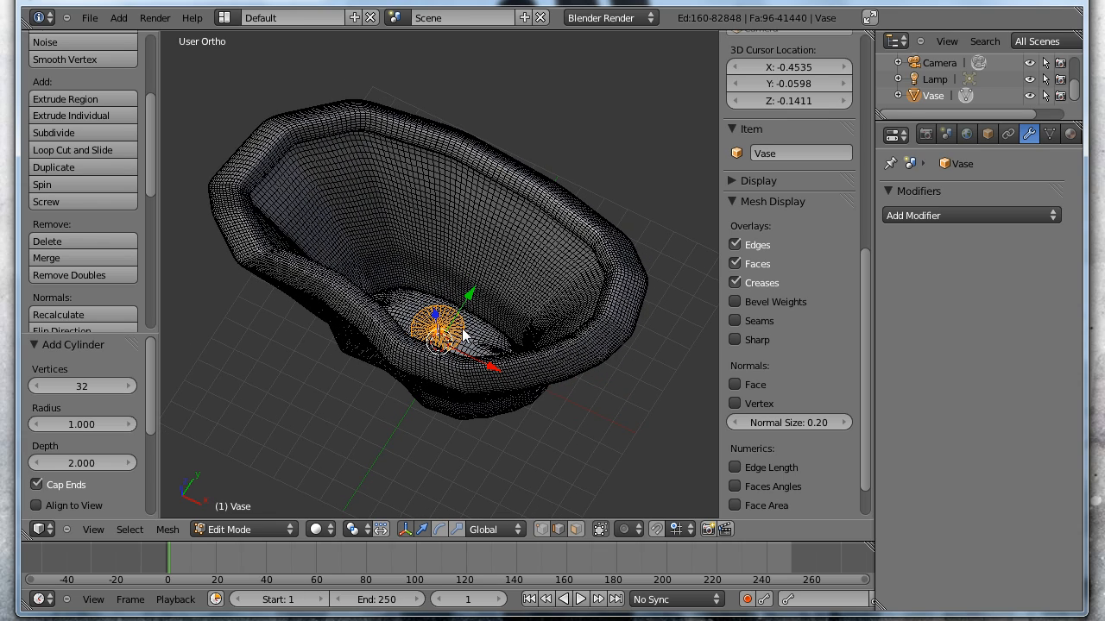
click(254, 528)
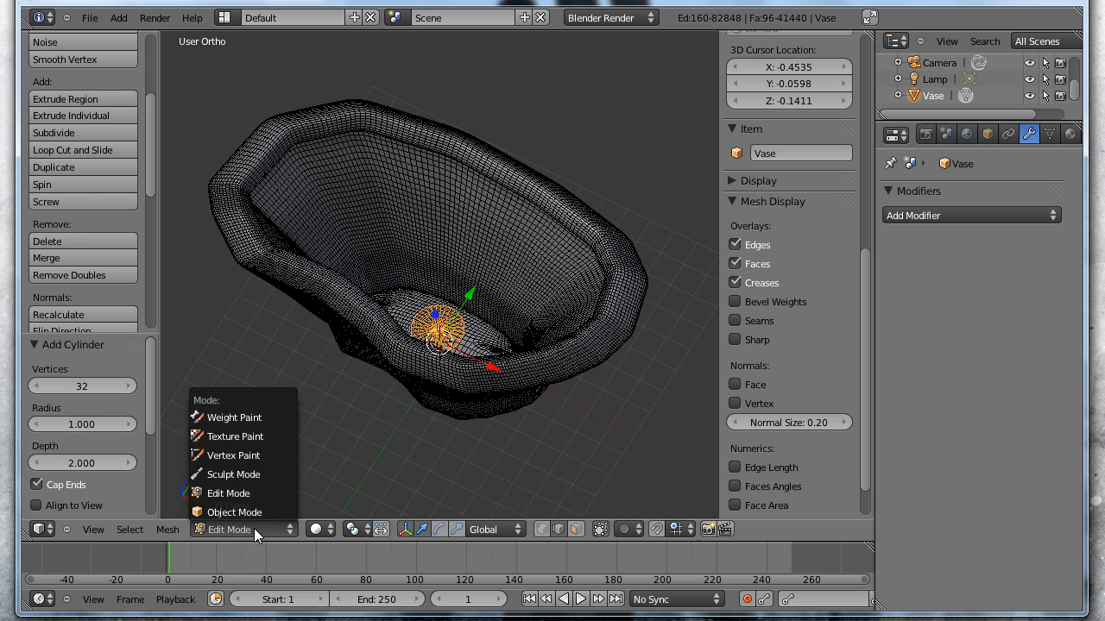
click(251, 515)
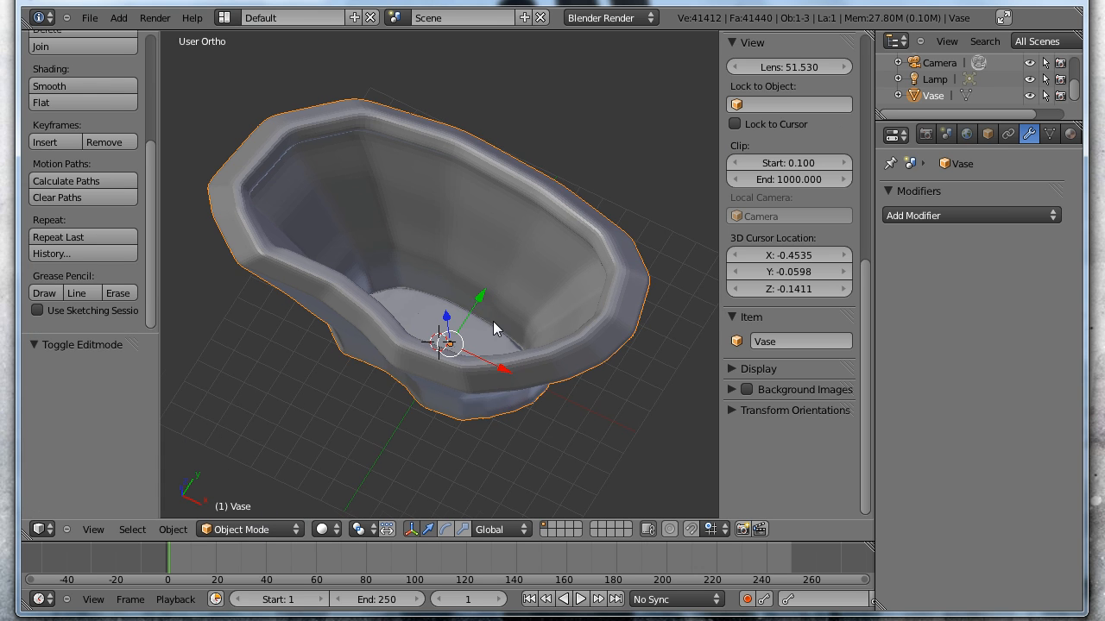
- Try to scale the cylinder and select it separately from the vase in Object Mode
mouse_move(492, 323)
middle_down()
mouse_move(523, 78)
mouse_move(497, 303)
middle_up()
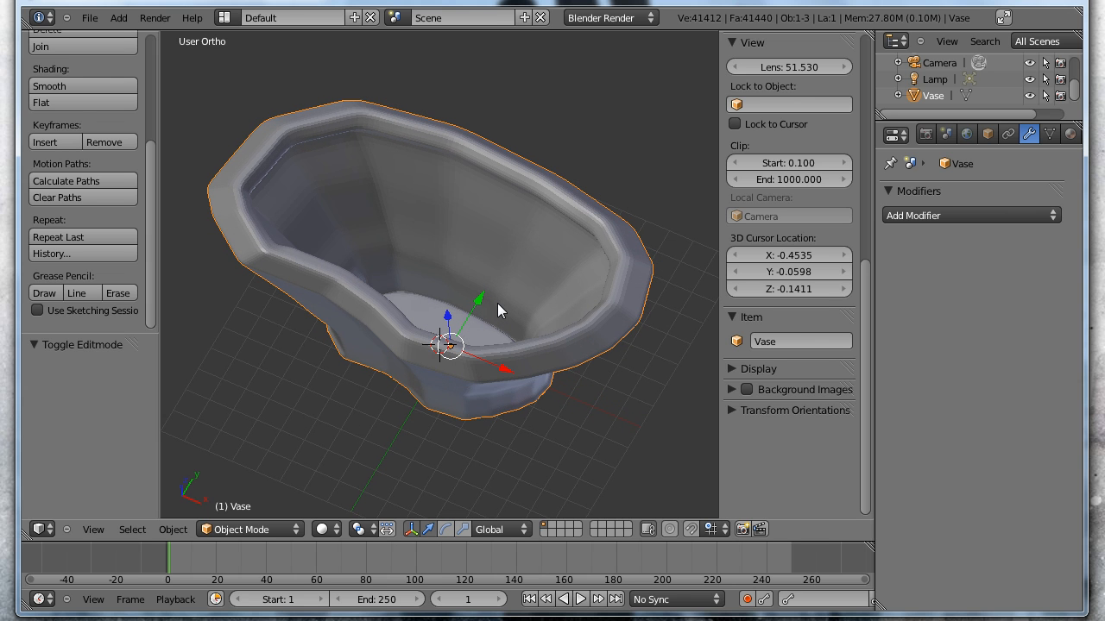
key(s)
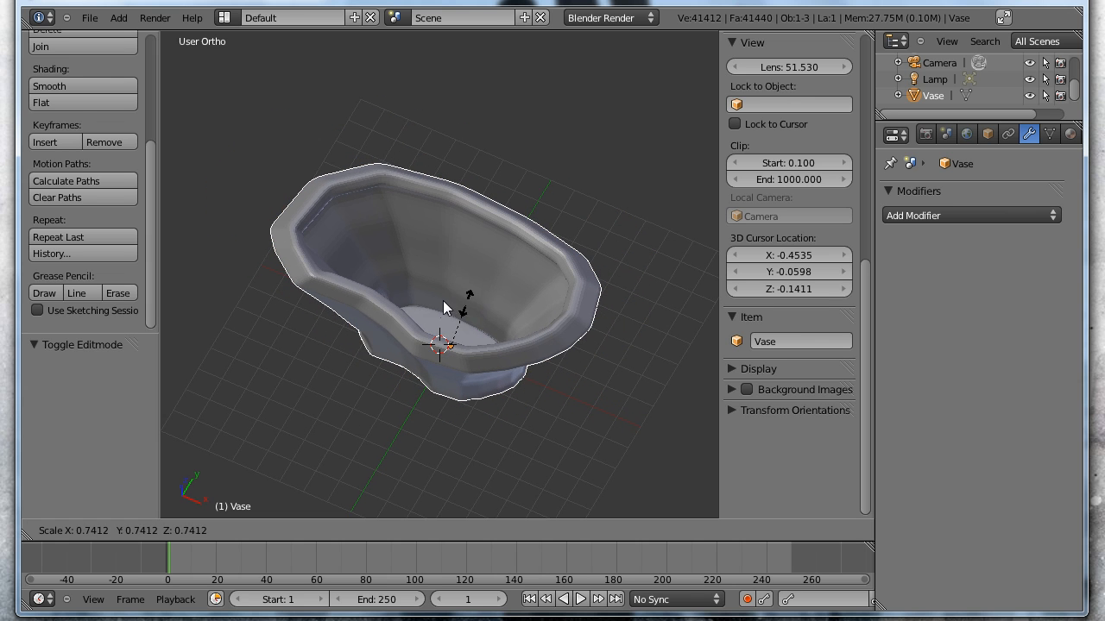
key(Escape)
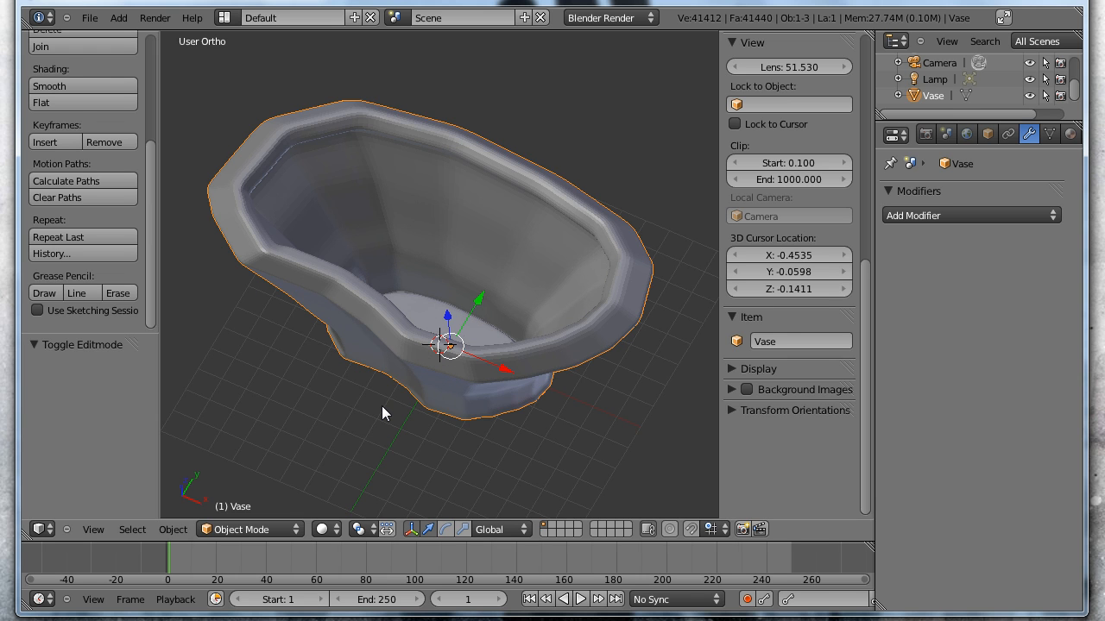
key(a)
middle_drag(381, 404, 392, 295)
right_click(405, 372)
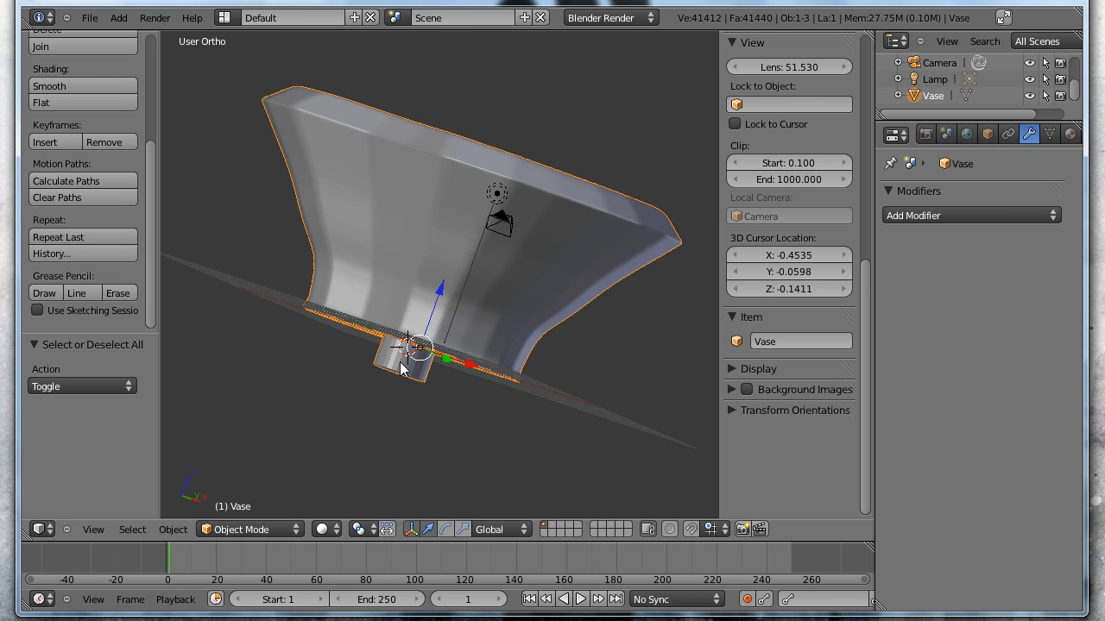
middle_drag(313, 340, 344, 375)
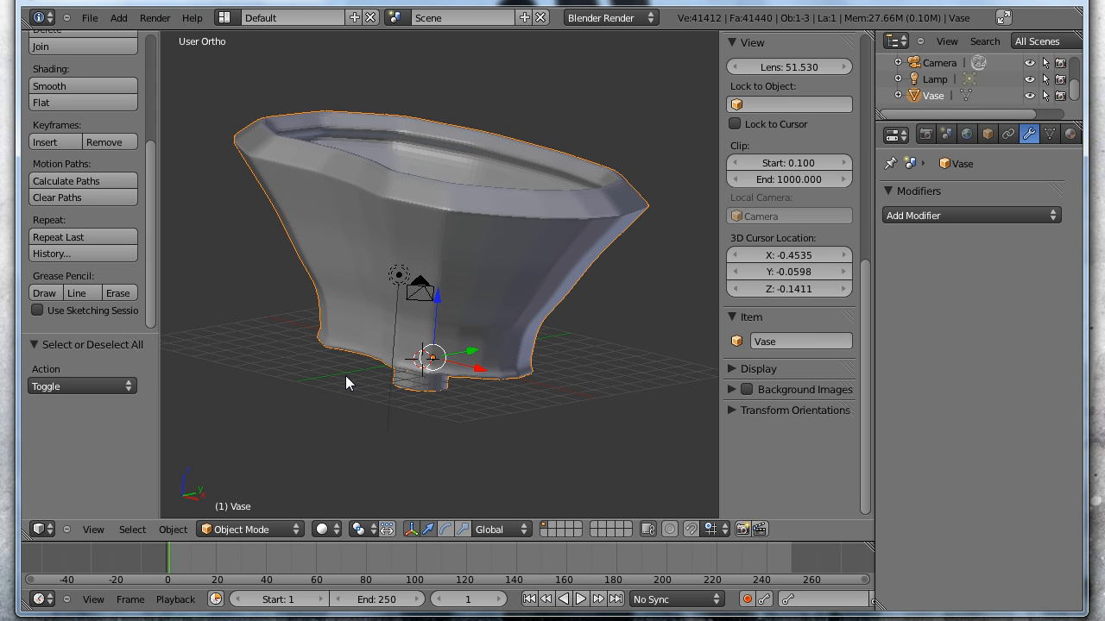
- Undo the selection changes, return to Edit Mode and undo the cylinder's addition to the vase mesh
key(ctrl+z)
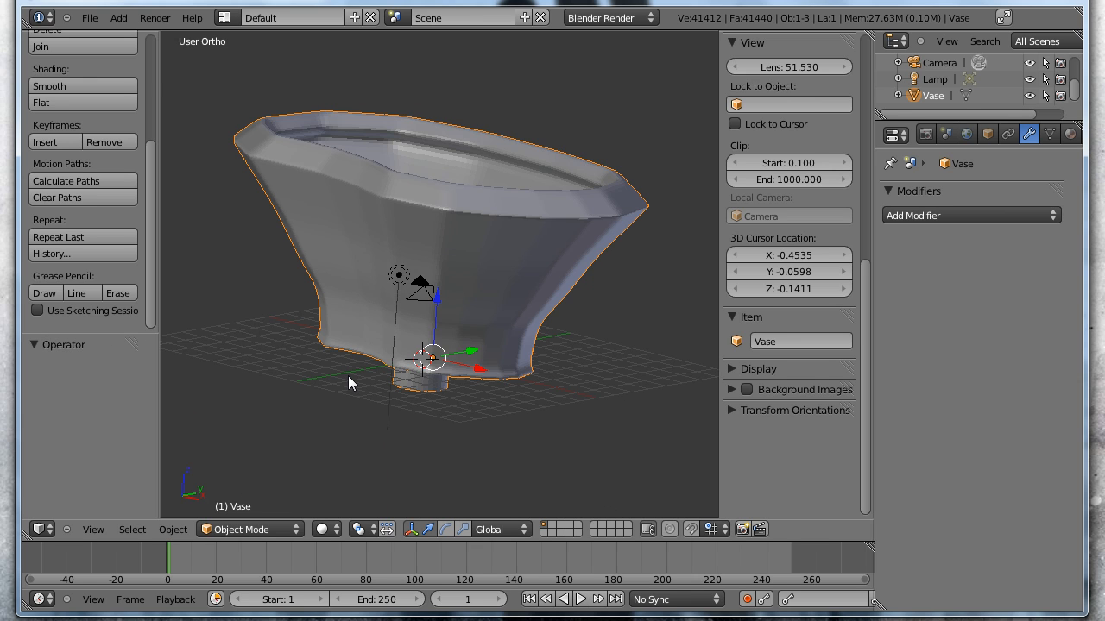
key(ctrl+z)
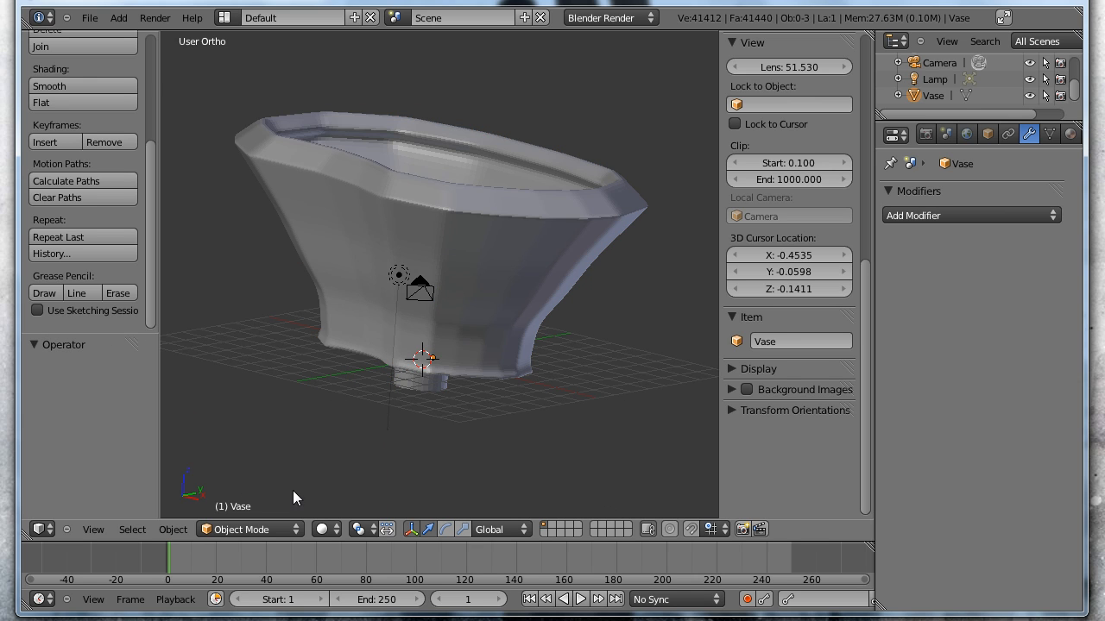
click(246, 527)
click(256, 491)
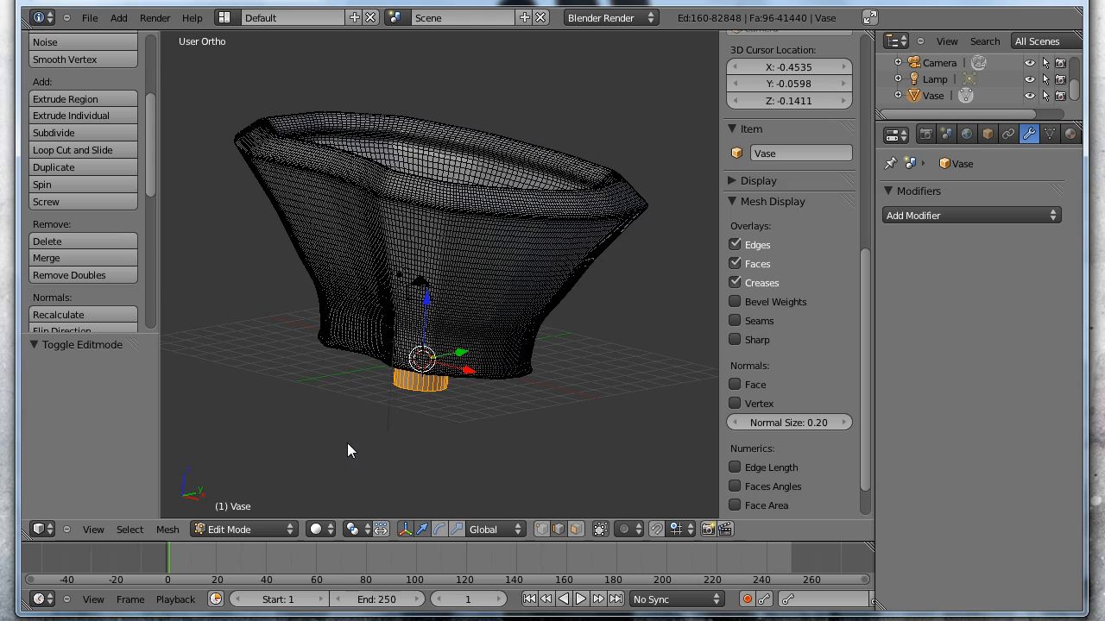
key(ctrl+z)
key(ctrl+z)
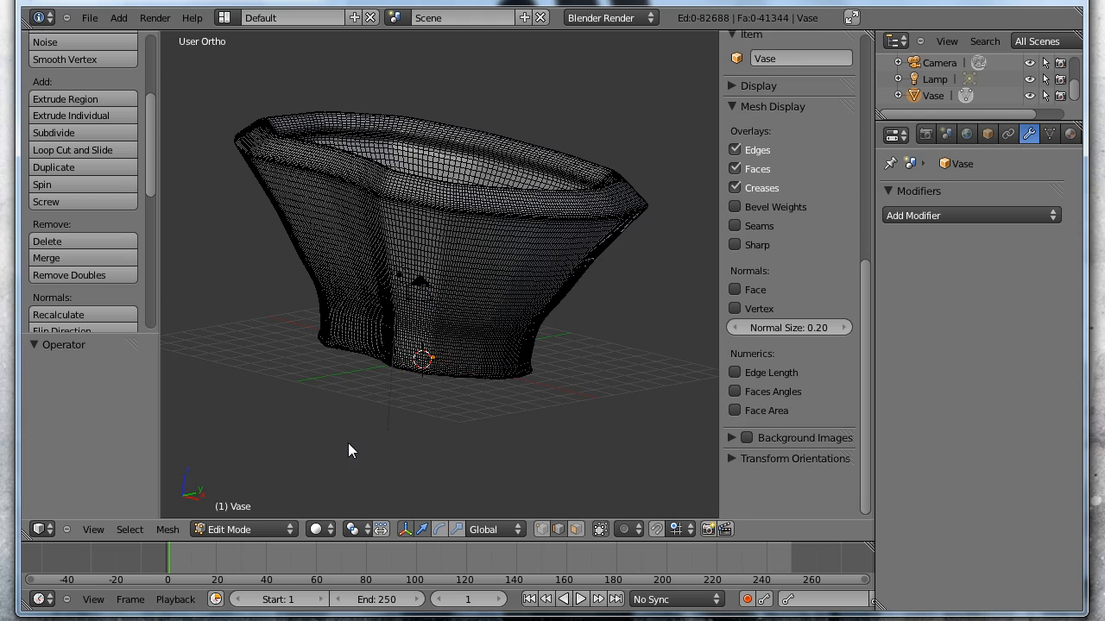
- Switch to Object Mode and add a separate 32-vertex cylinder with radius 1 and depth 2 at the 3D cursor
middle_drag(343, 293, 368, 387)
drag(259, 541, 259, 538)
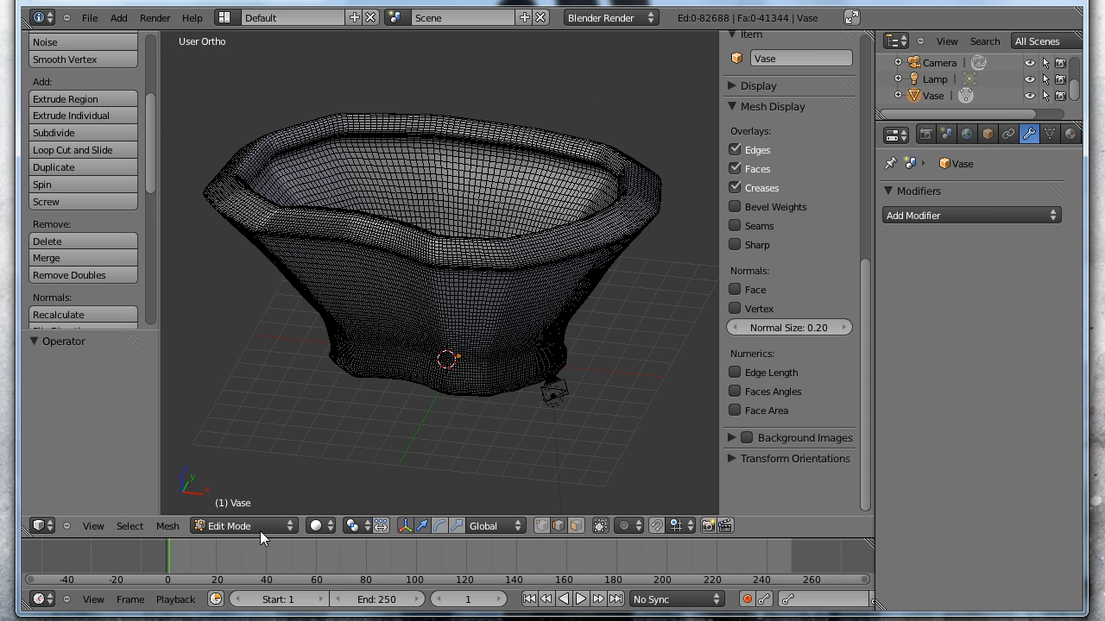
click(260, 529)
click(259, 508)
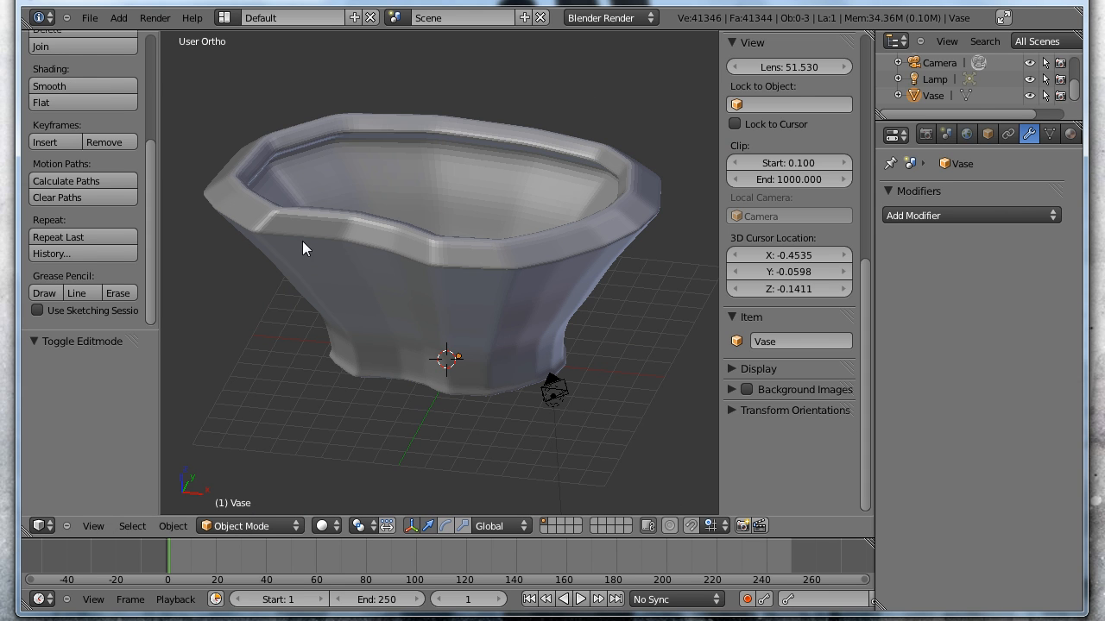
click(118, 17)
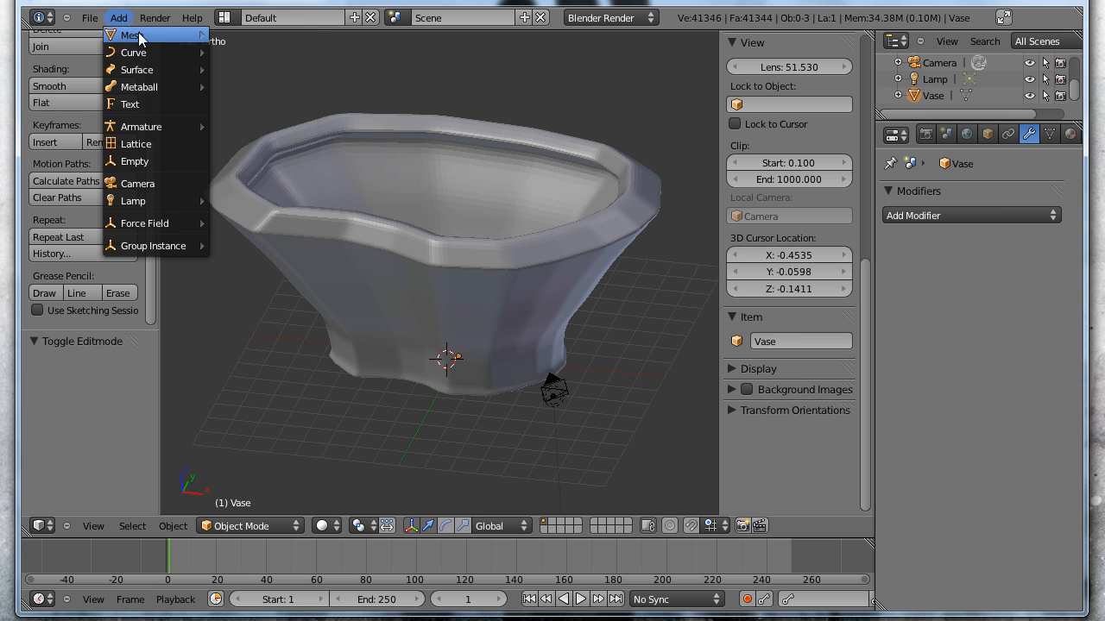
mouse_move(139, 38)
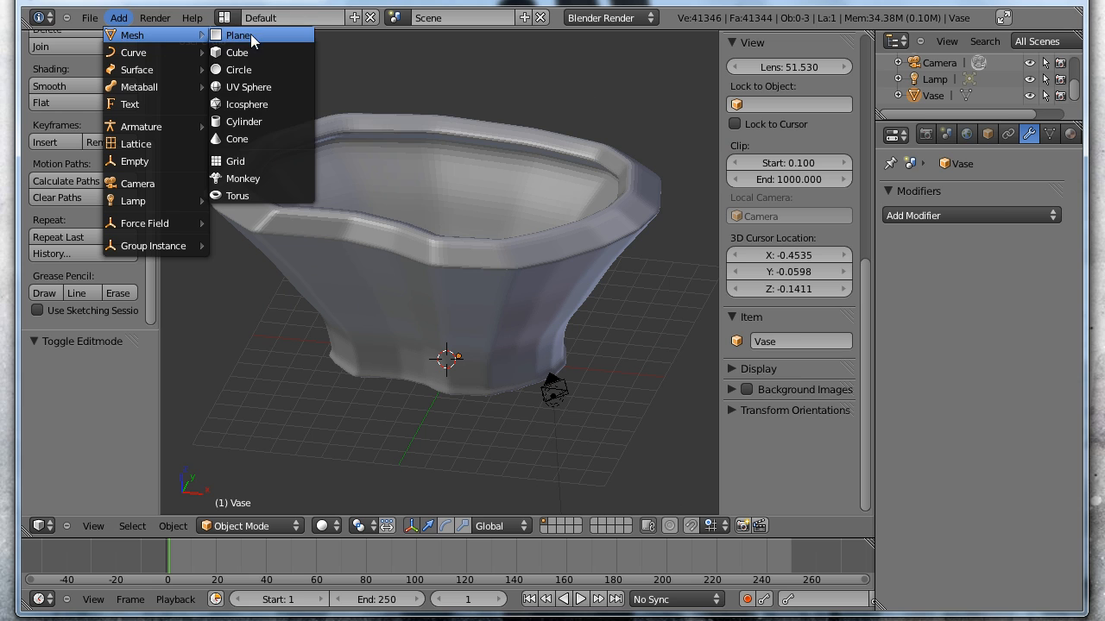
click(255, 123)
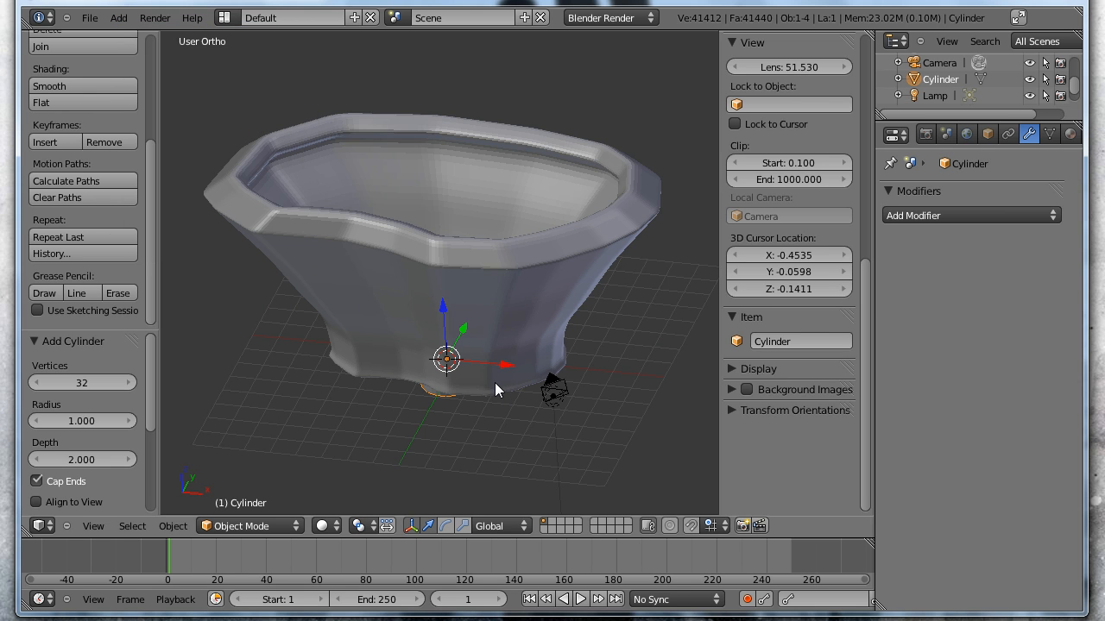
- Scale the cylinder along Z by about -4.52 and raise it about 1.91 units so it passes through the vase's floor
key(s)
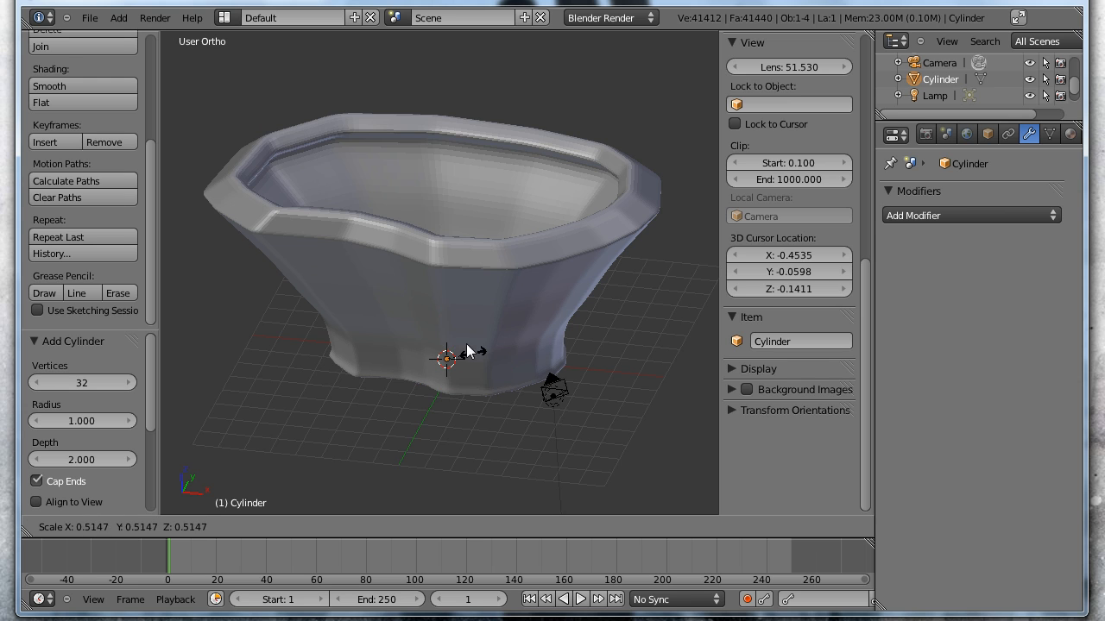
key(z)
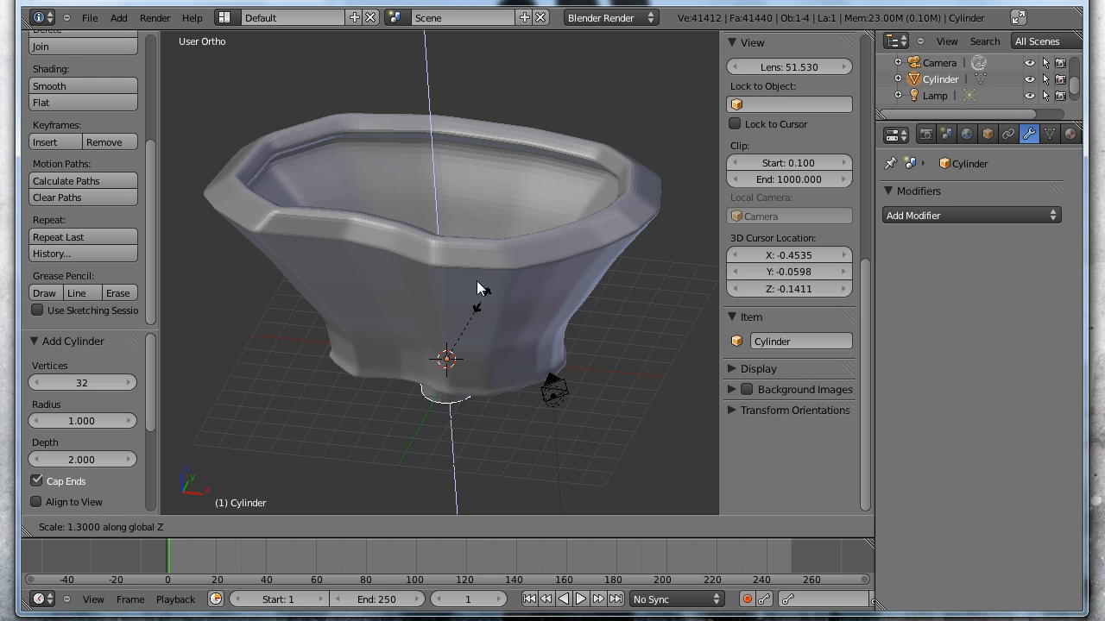
click(454, 121)
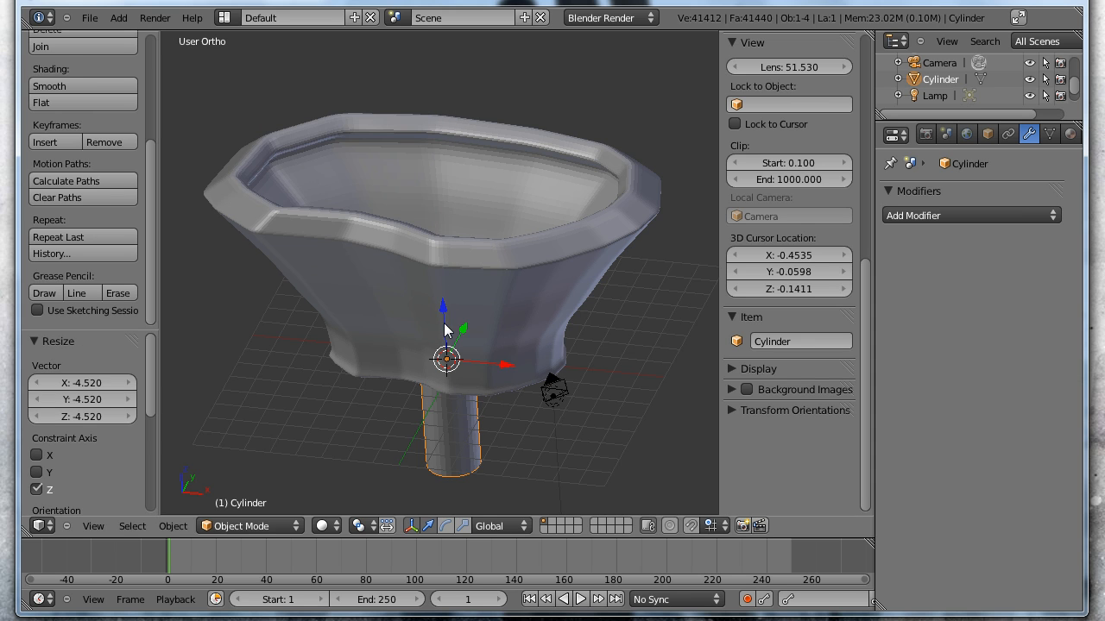
drag(445, 329, 441, 287)
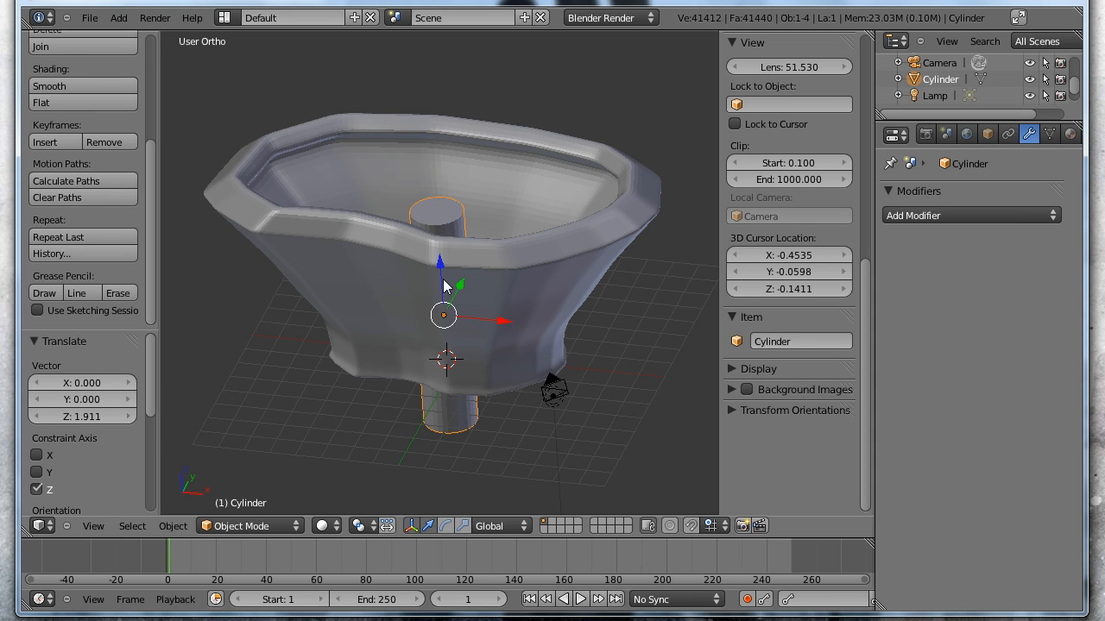
- Scale the cylinder uniformly to about 0.67 and check its fit inside the vase from several angles
middle_drag(487, 286, 457, 455)
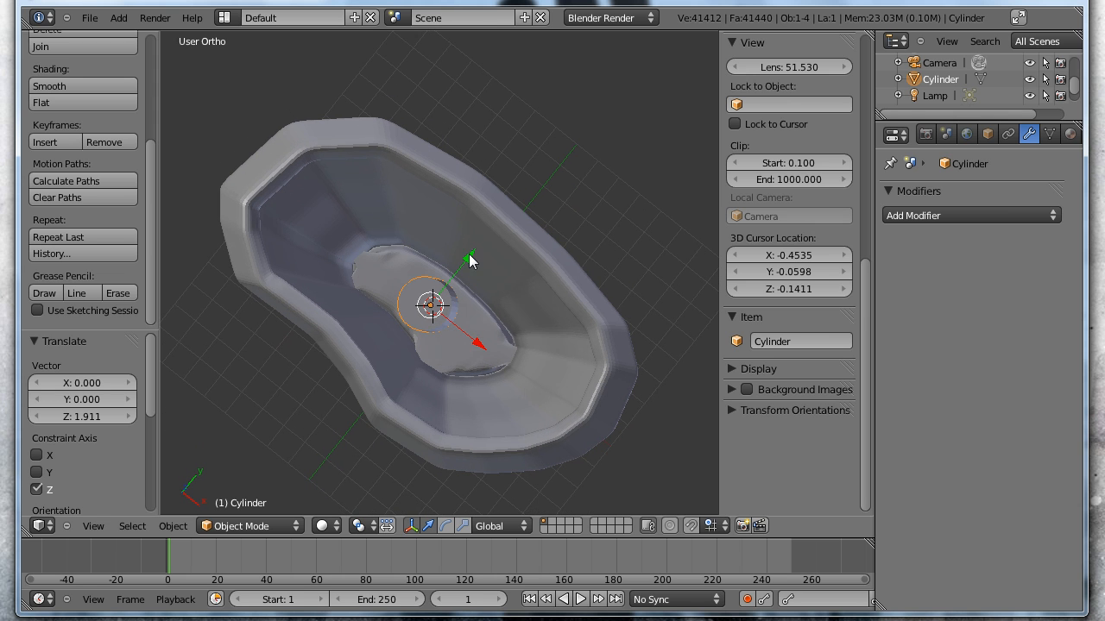
middle_drag(406, 357, 405, 315)
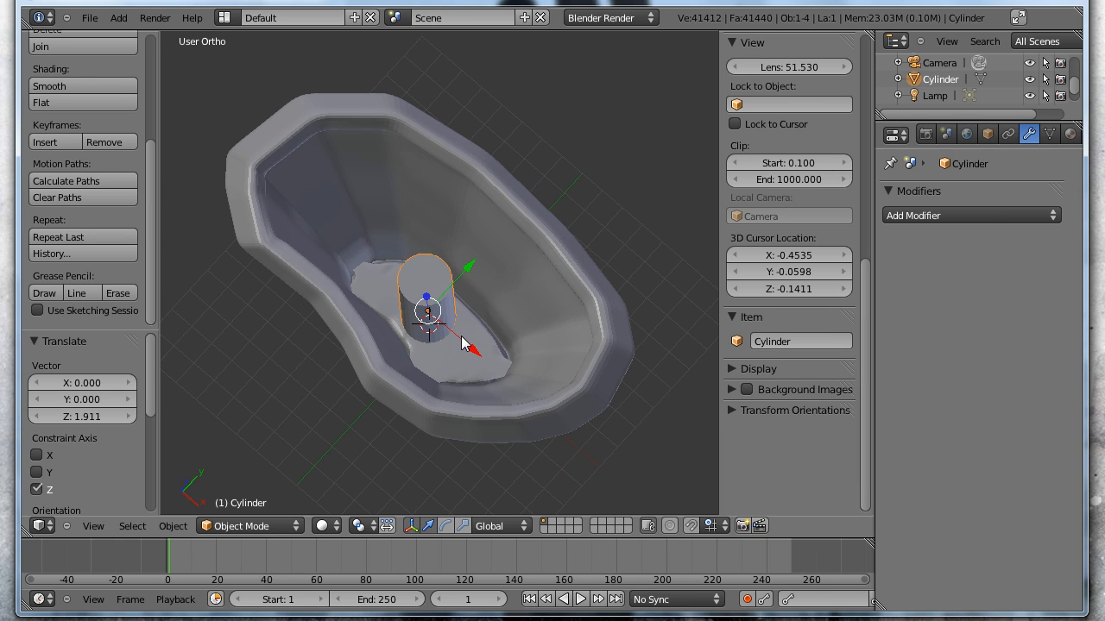
key(s)
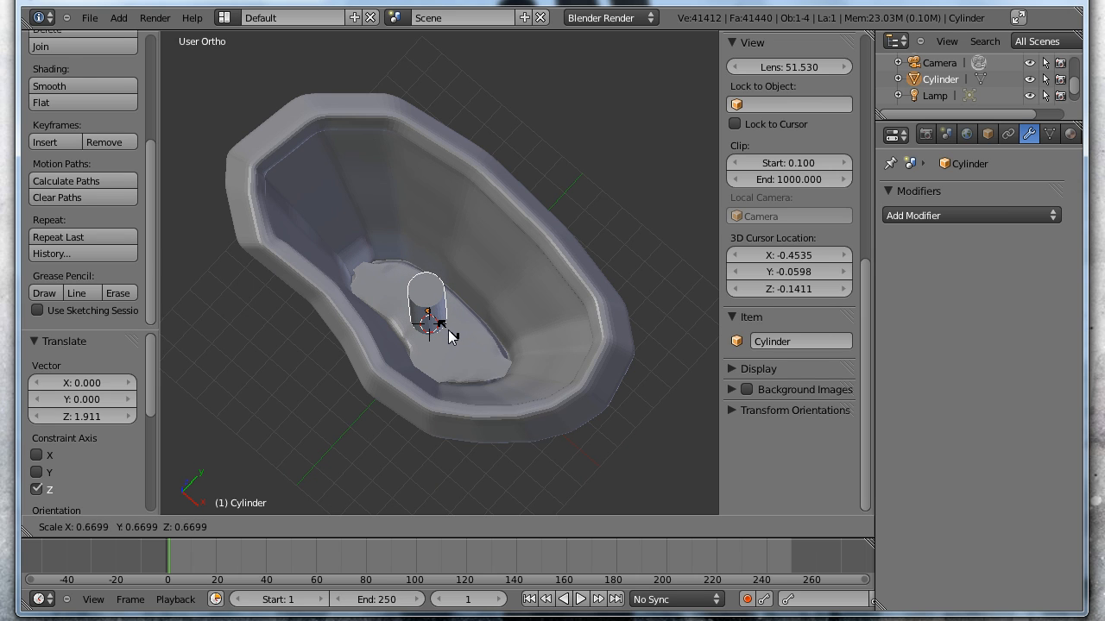
click(448, 335)
middle_drag(388, 380, 426, 306)
middle_drag(418, 378, 545, 226)
mouse_move(373, 284)
middle_down()
mouse_move(351, 309)
mouse_move(382, 299)
middle_up()
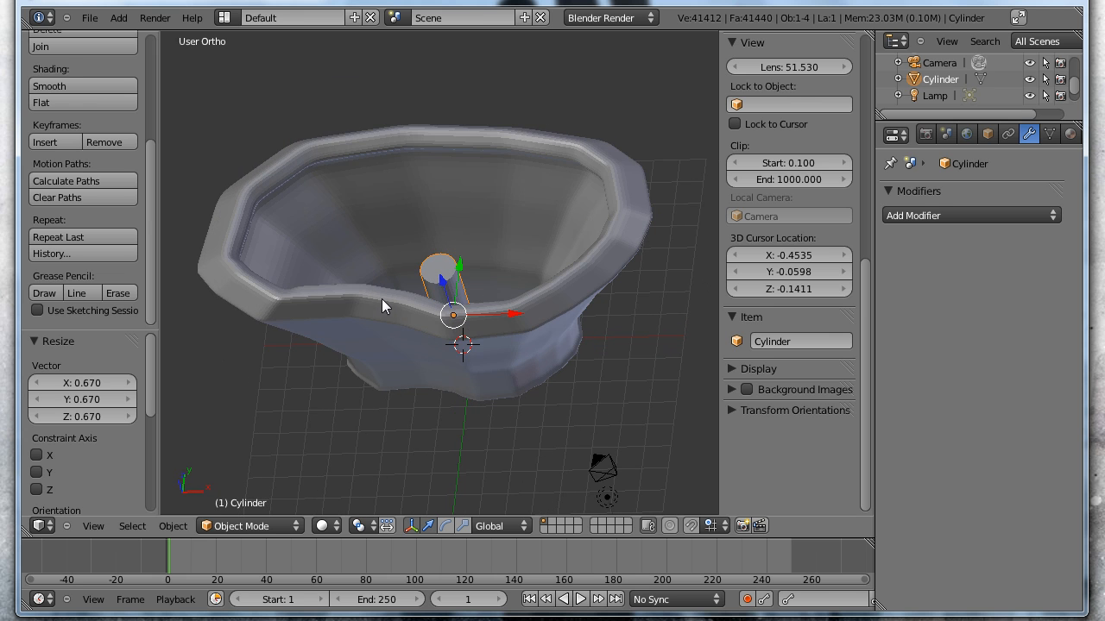
- Add a Boolean modifier to the vase, set to Difference with the Cylinder as its target object
mouse_move(581, 271)
middle_down()
mouse_move(587, 312)
mouse_move(583, 269)
middle_up()
right_click(581, 256)
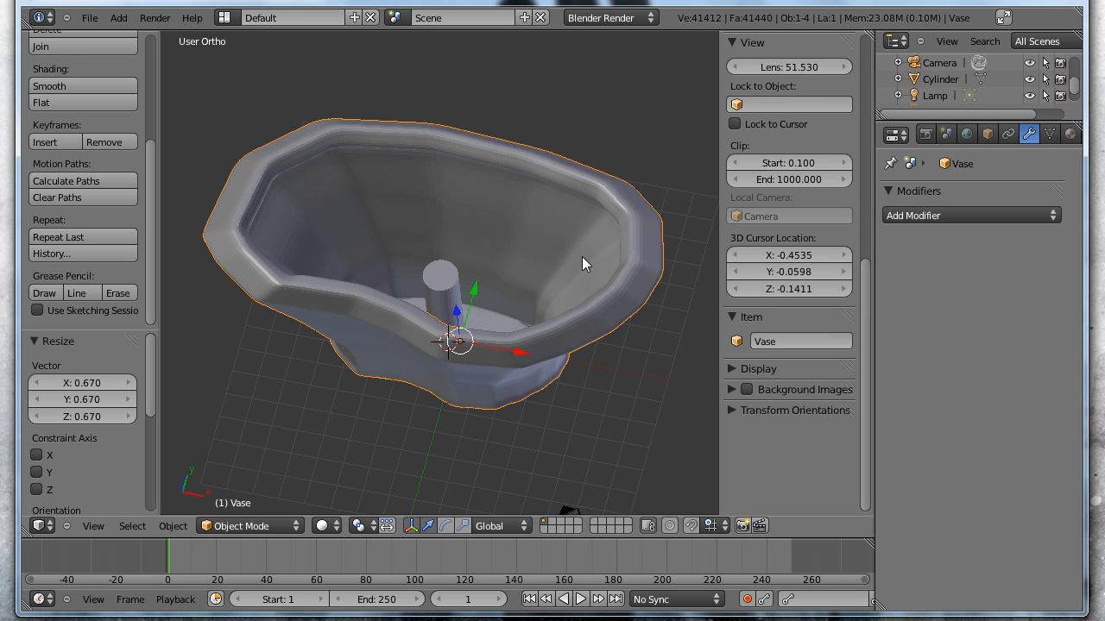
click(966, 214)
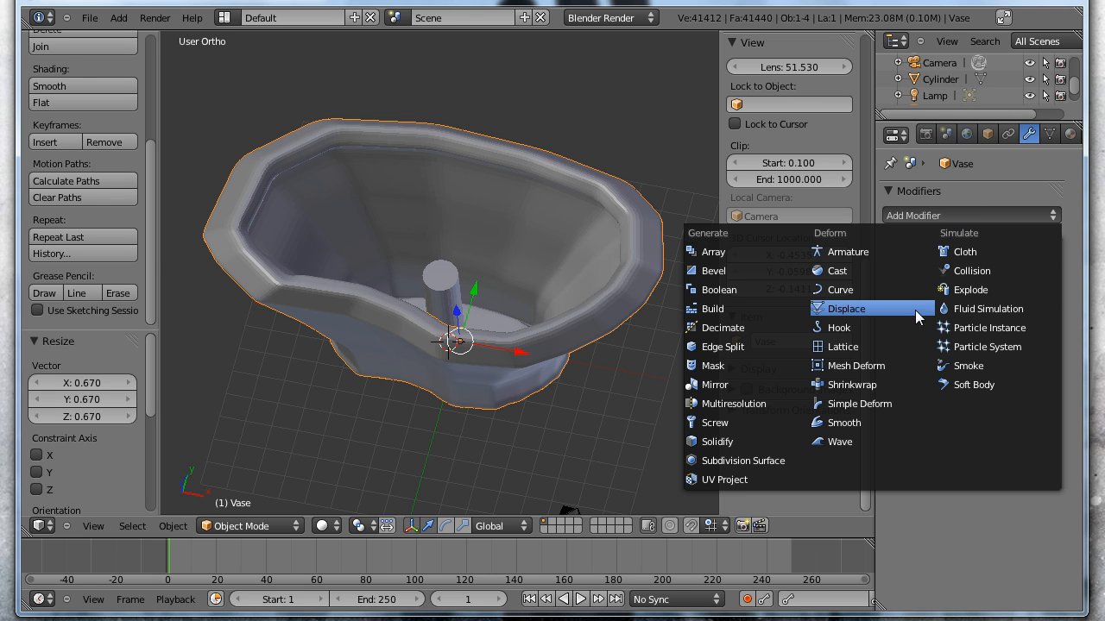
click(715, 292)
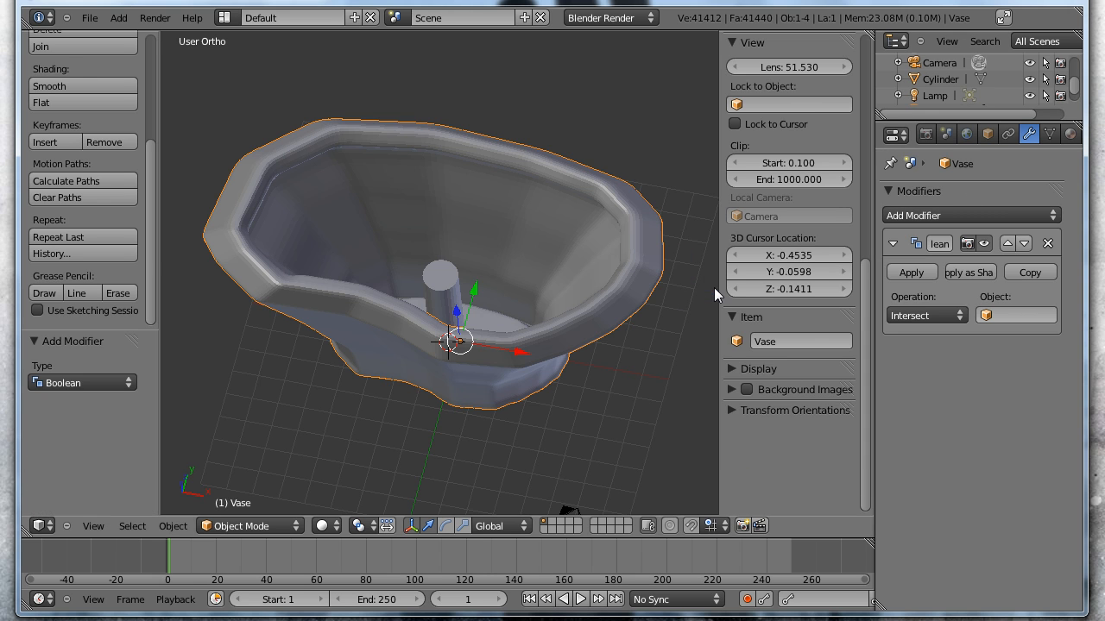
click(921, 315)
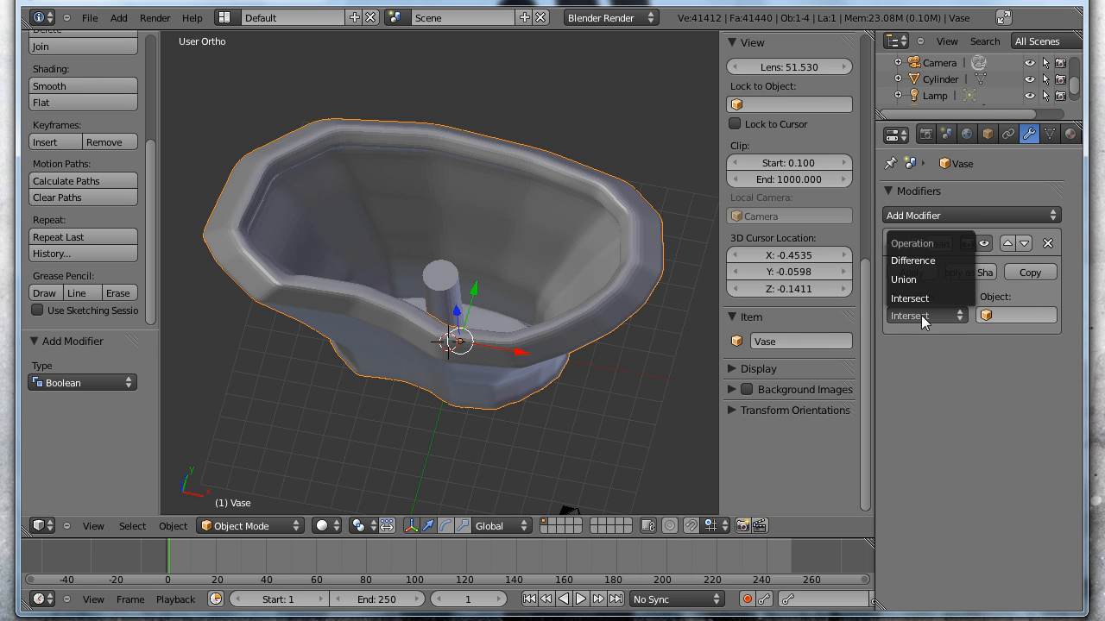
click(920, 262)
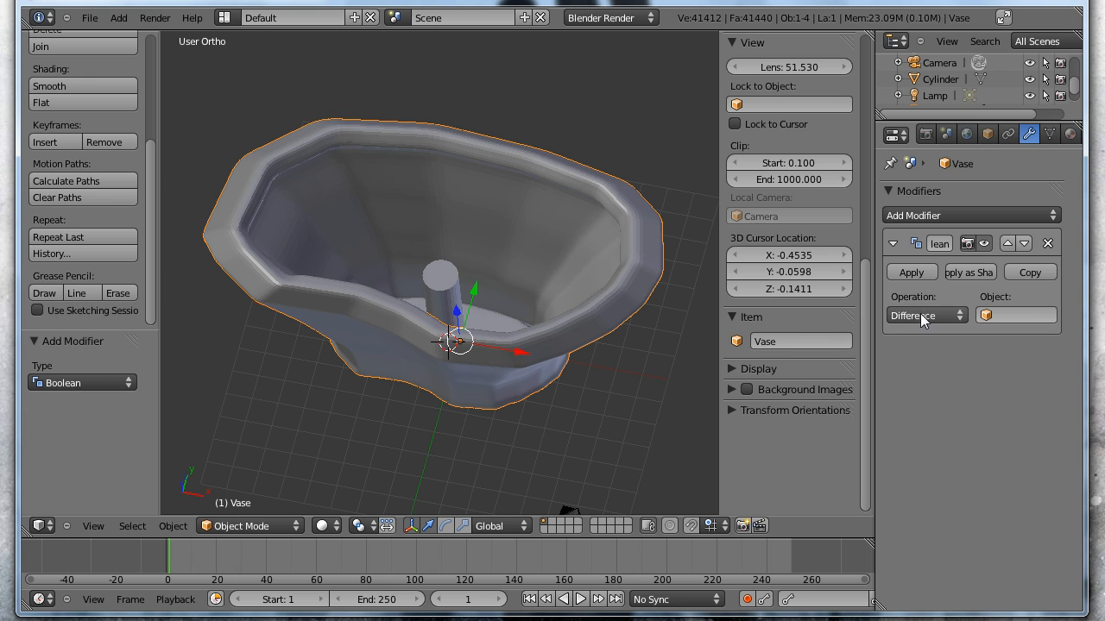
click(1020, 314)
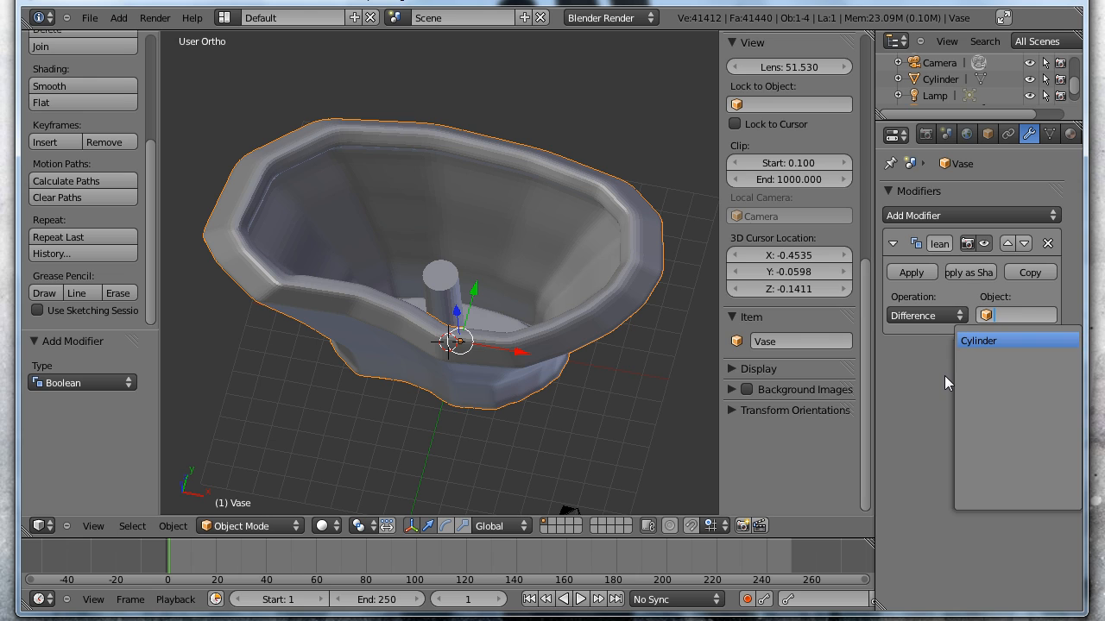
key(Return)
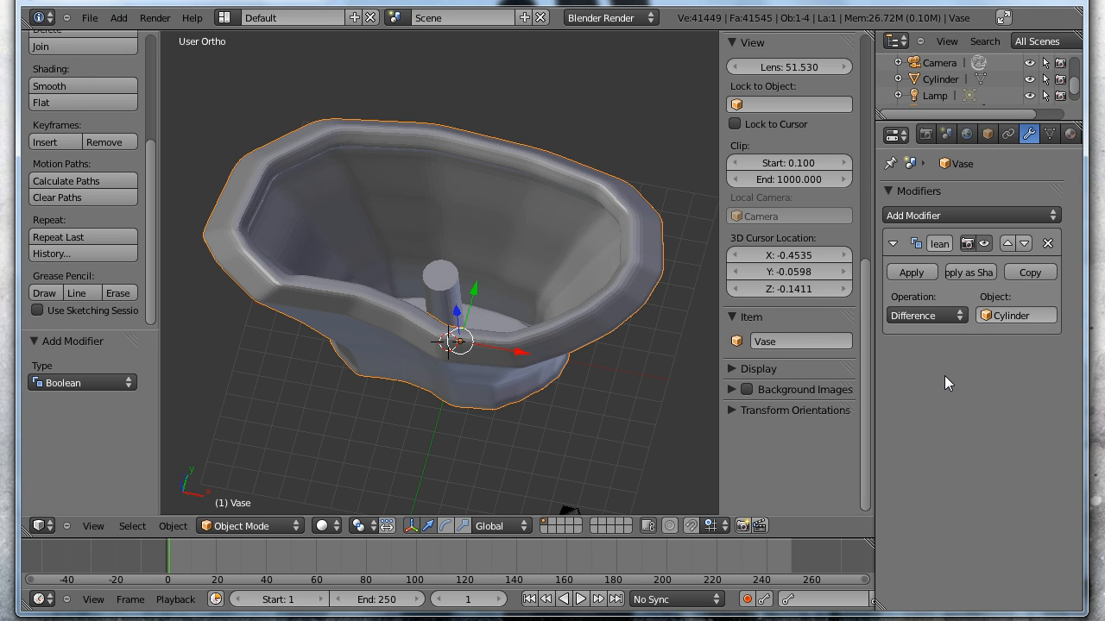
- Hide the cylinder in the viewport and inspect the cut in the vase's floor and the outer shape from several angles
middle_drag(487, 280, 712, 168)
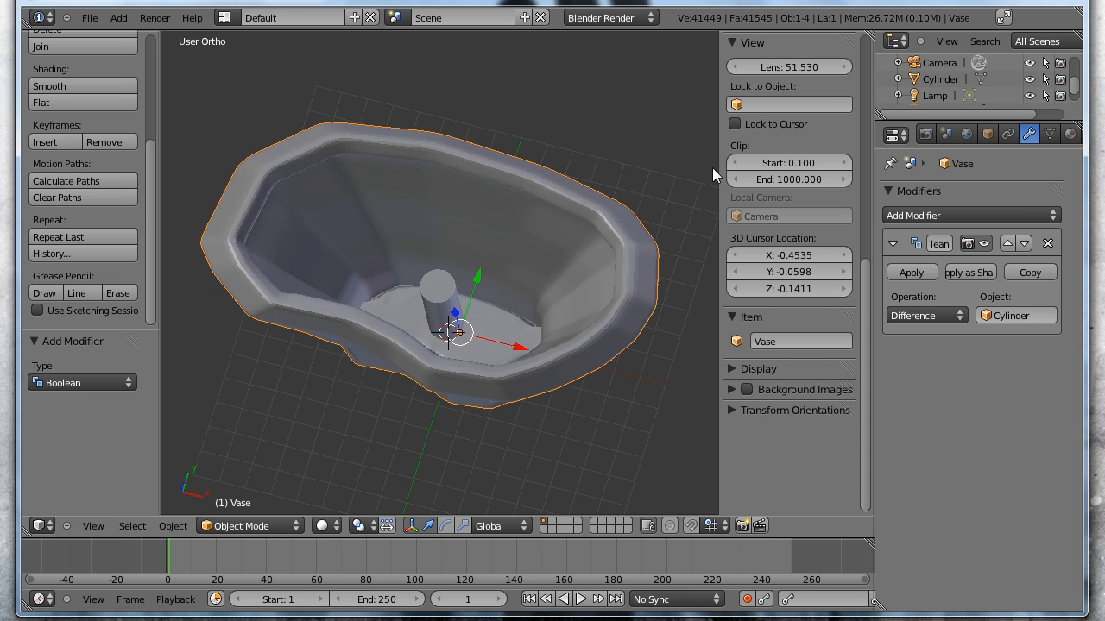
click(1029, 79)
scroll(484, 291, up, 5)
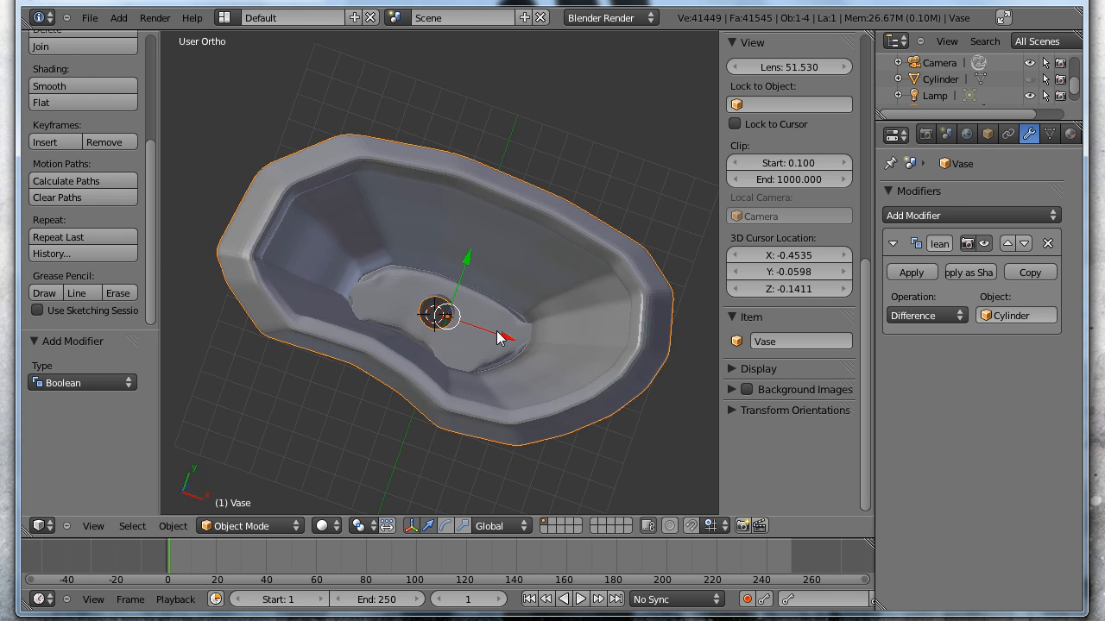
middle_drag(464, 325, 450, 531)
middle_drag(438, 299, 429, 383)
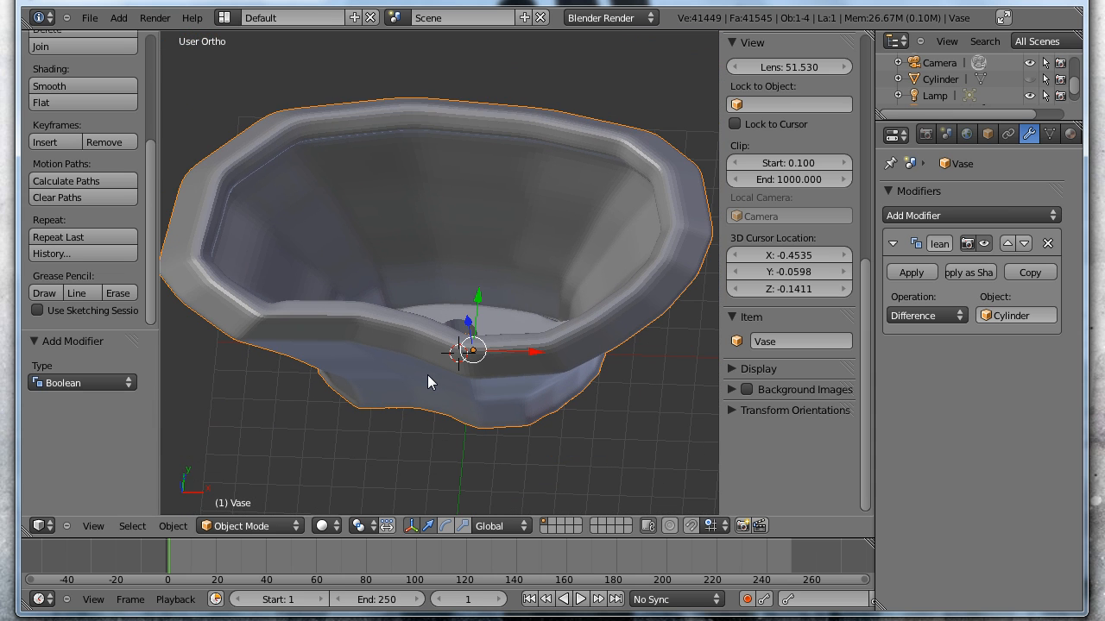
middle_drag(480, 419, 336, 254)
middle_drag(527, 339, 499, 264)
scroll(491, 307, down, 2)
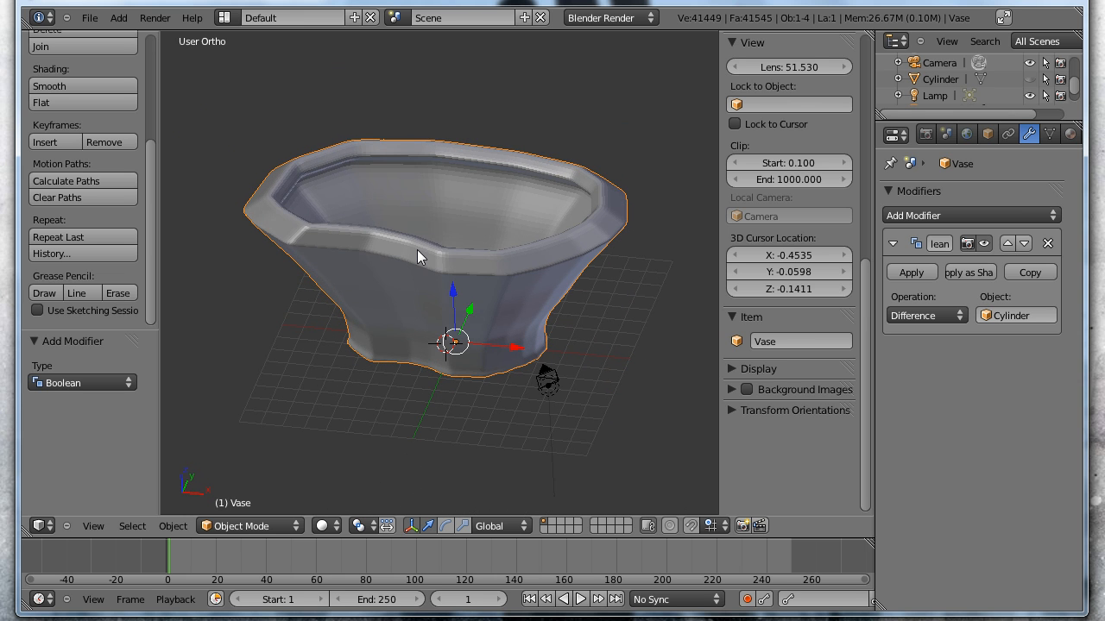
middle_drag(417, 250, 435, 296)
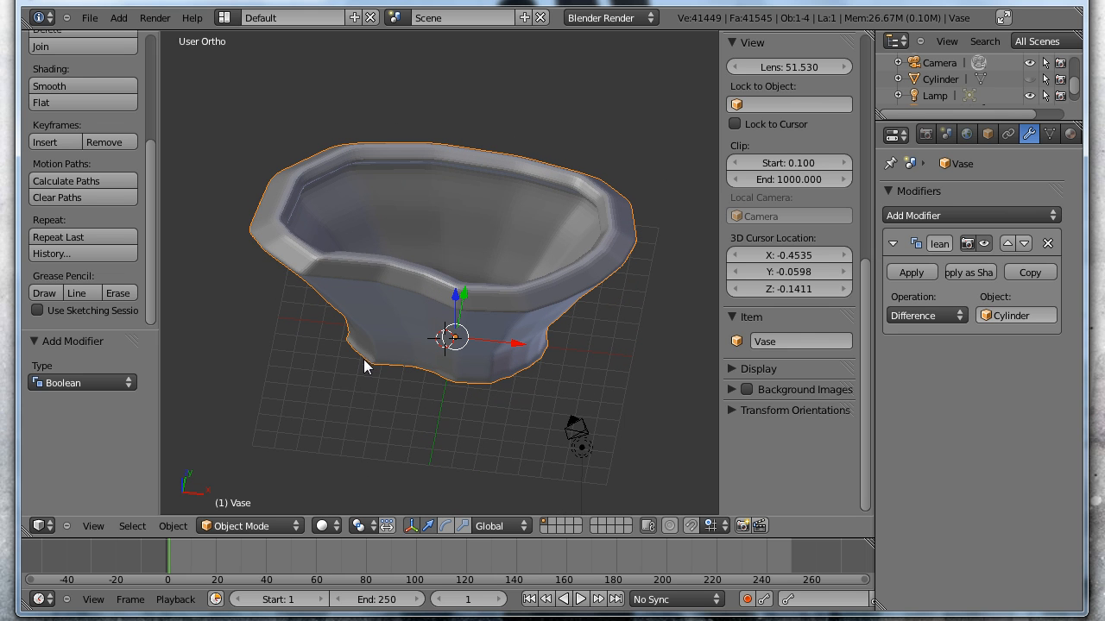
middle_drag(420, 285, 407, 232)
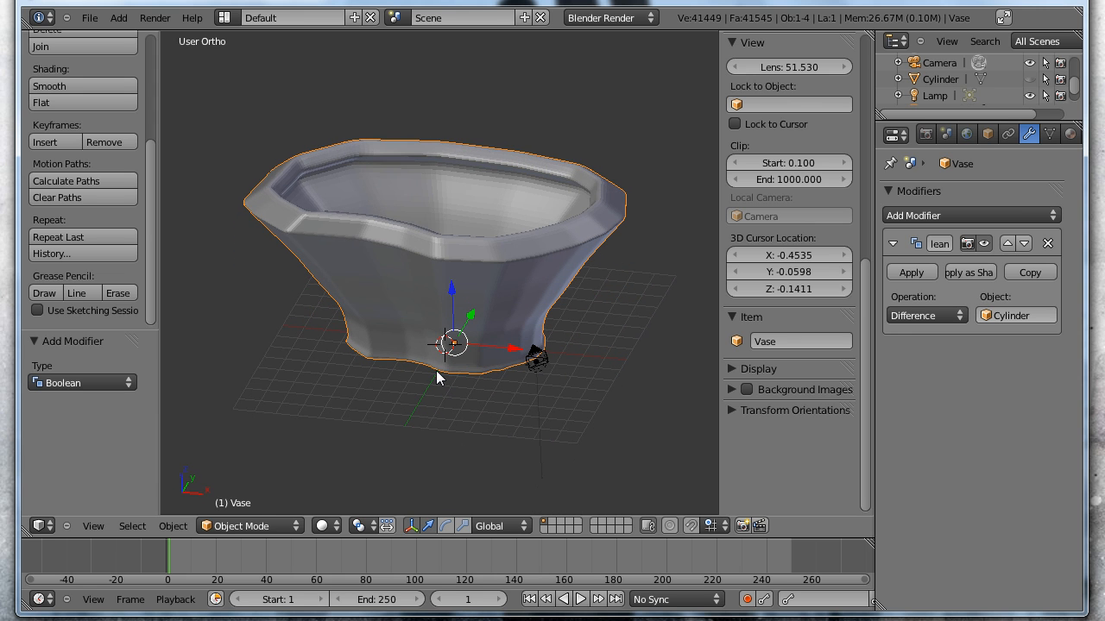